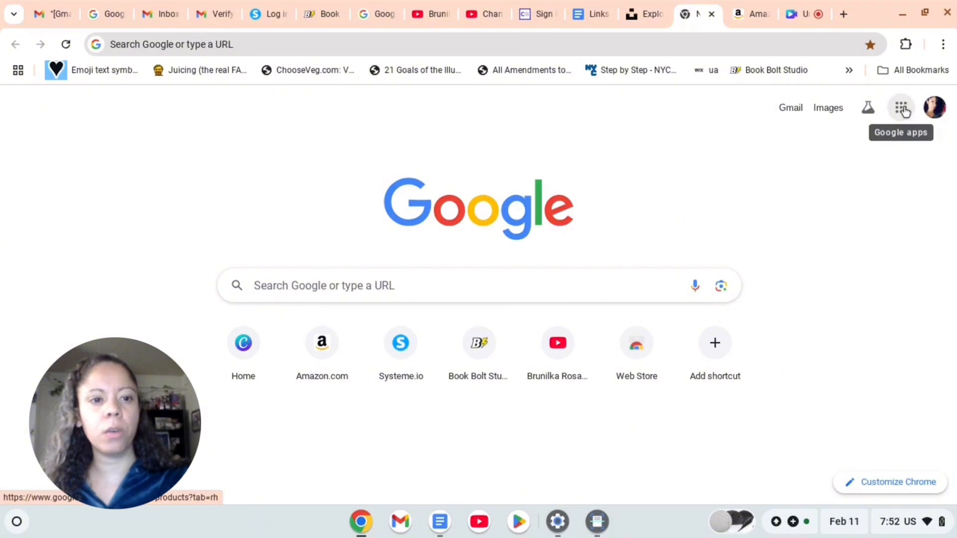
# Open Google Sites from Google's full product list.
pyautogui.click(902, 108)
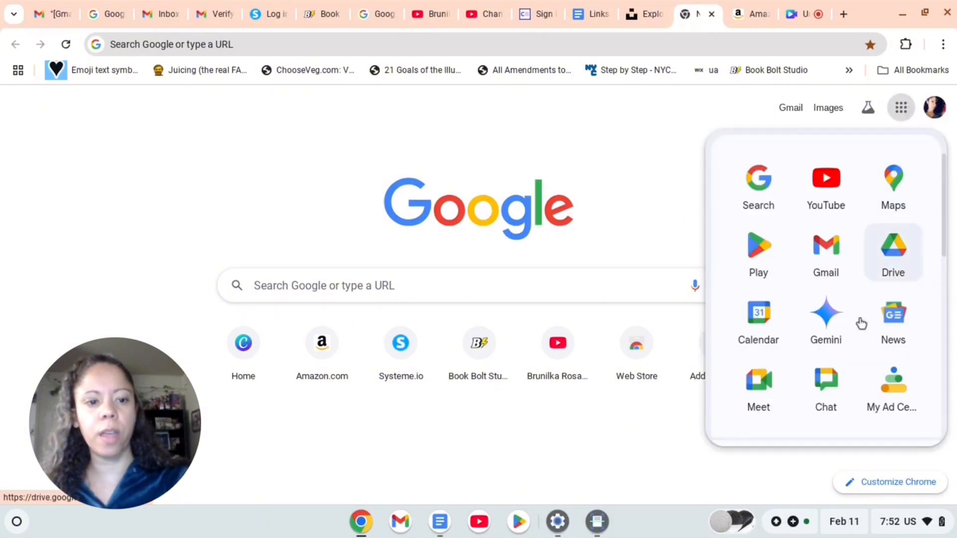
pyautogui.scroll(-10, 837, 393)
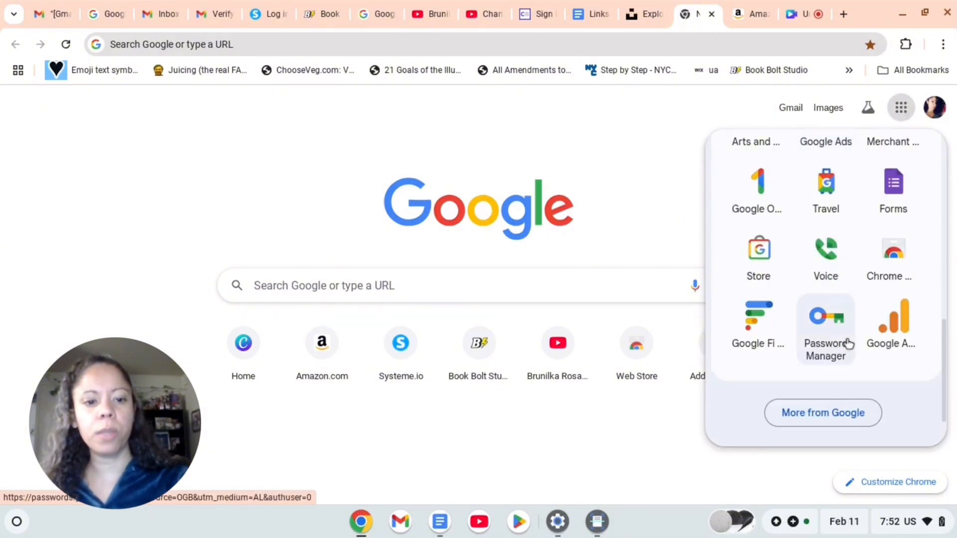
pyautogui.click(812, 419)
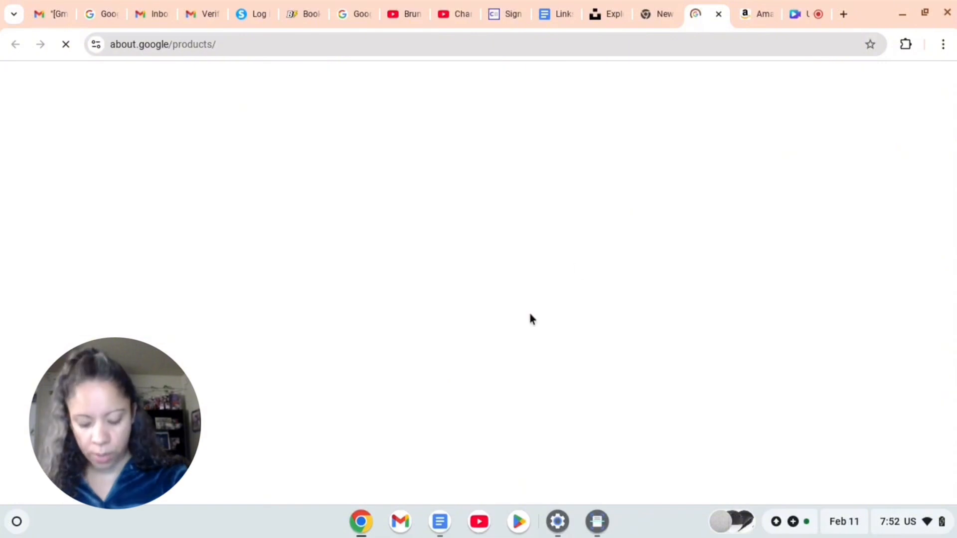
pyautogui.scroll(-10, 781, 257)
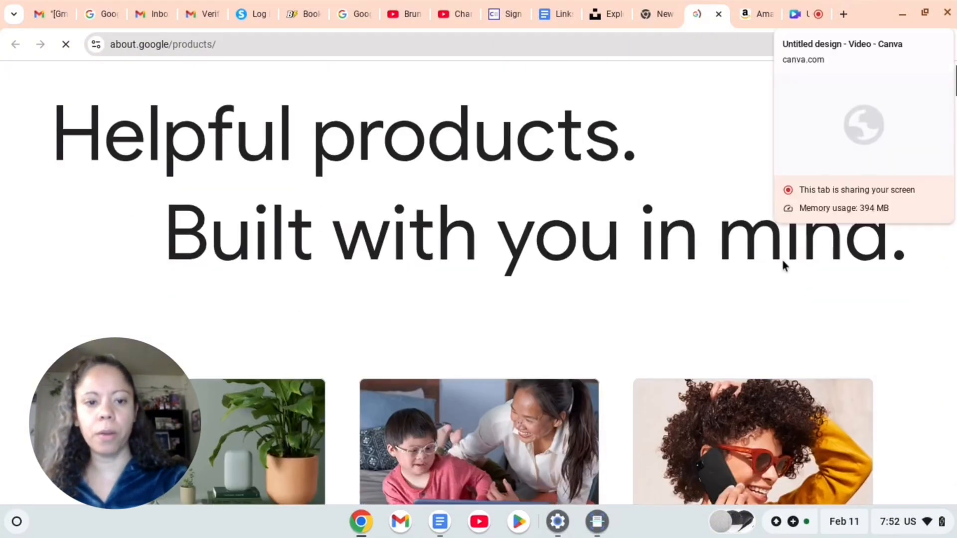
pyautogui.scroll(-10, 786, 269)
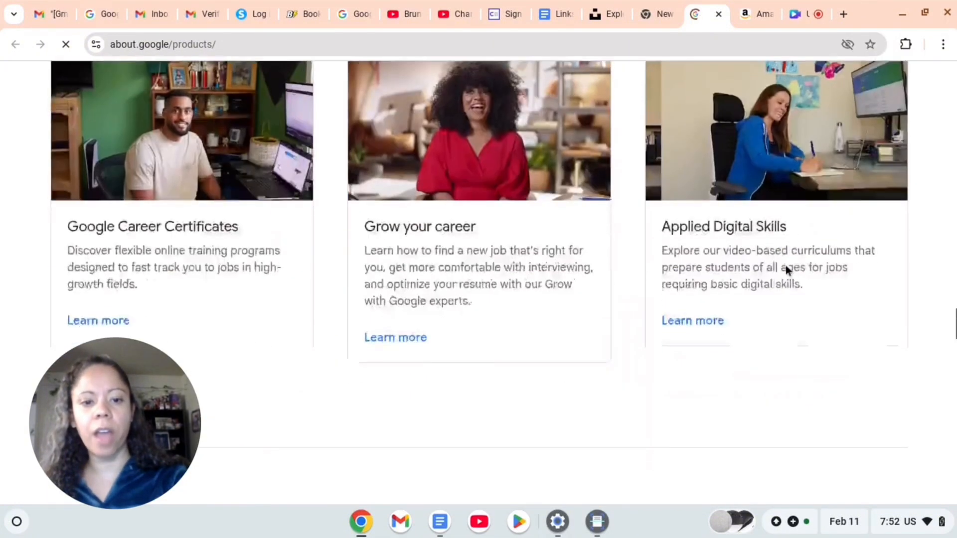
pyautogui.scroll(8, 786, 259)
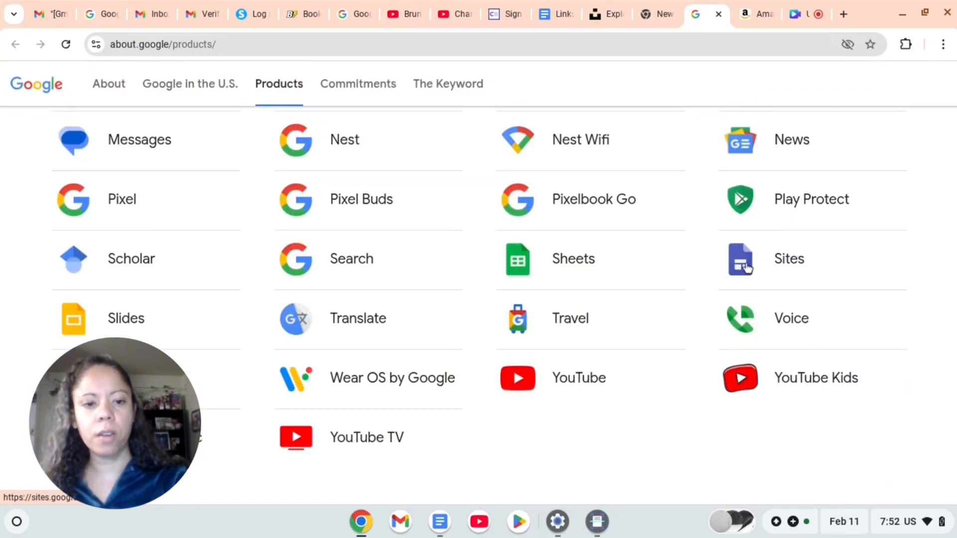
pyautogui.click(746, 268)
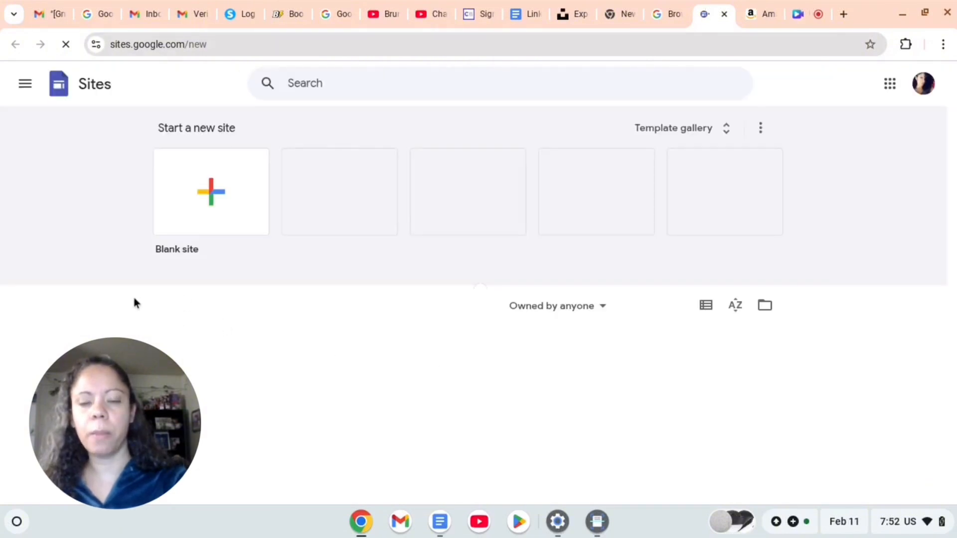
# Create a new blank site in Google Sites.
pyautogui.scroll(-2, 430, 312)
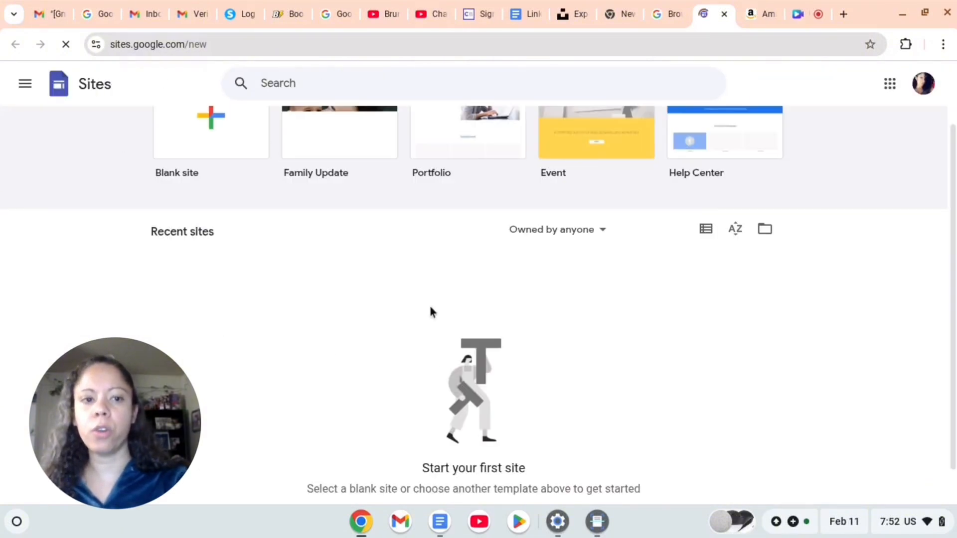
pyautogui.scroll(2, 309, 313)
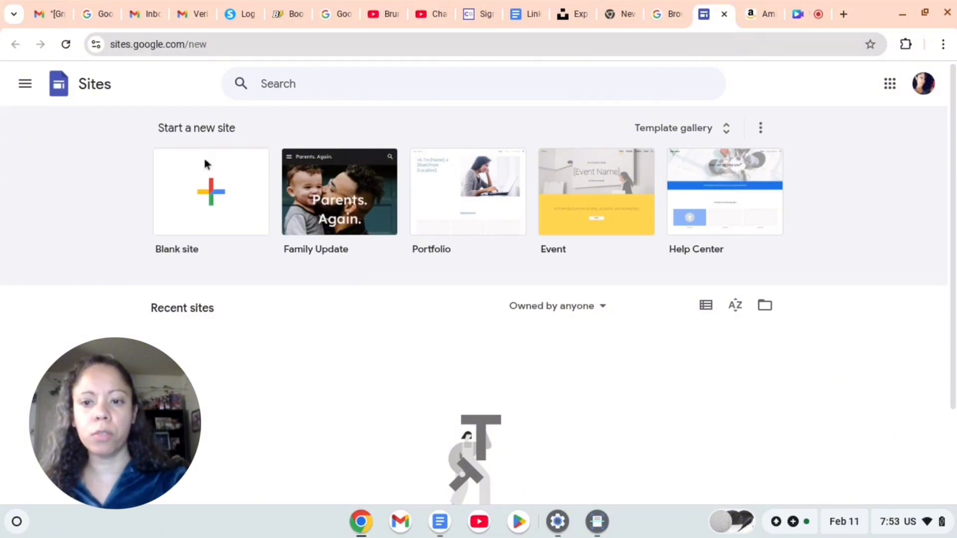
pyautogui.click(211, 194)
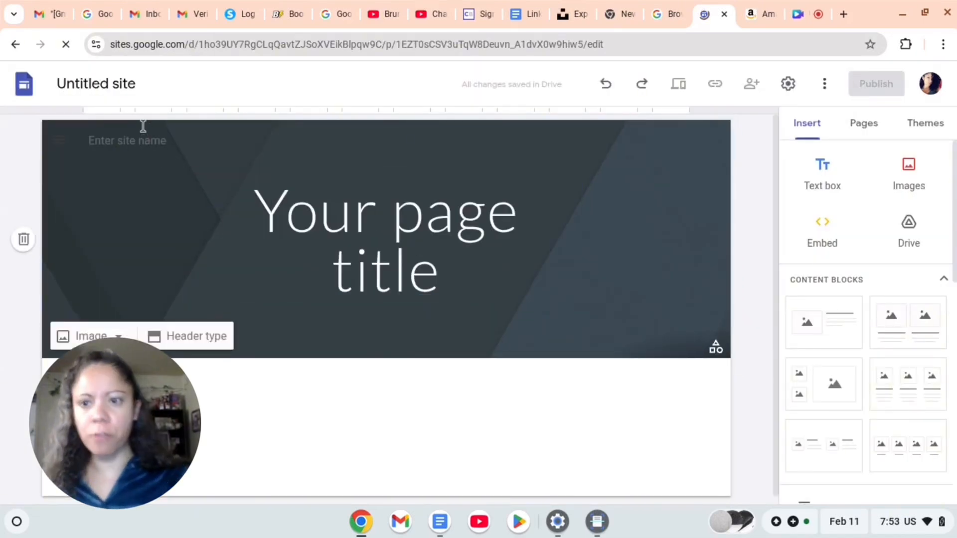
# Enter the site name in the header as the owner's first name in possessive form followed by "Amazon Storefront".
pyautogui.click(167, 139)
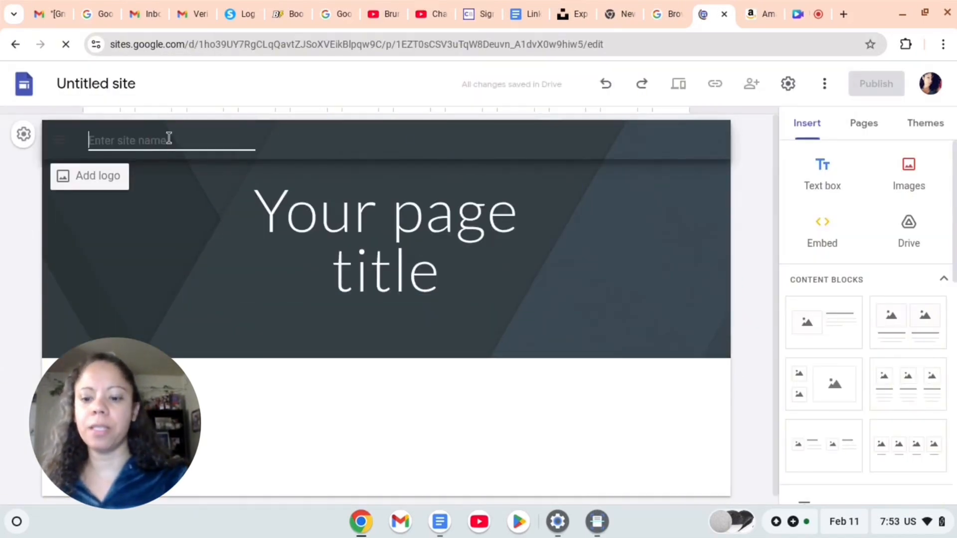
pyautogui.write("Brunilka's Amazon Storef")
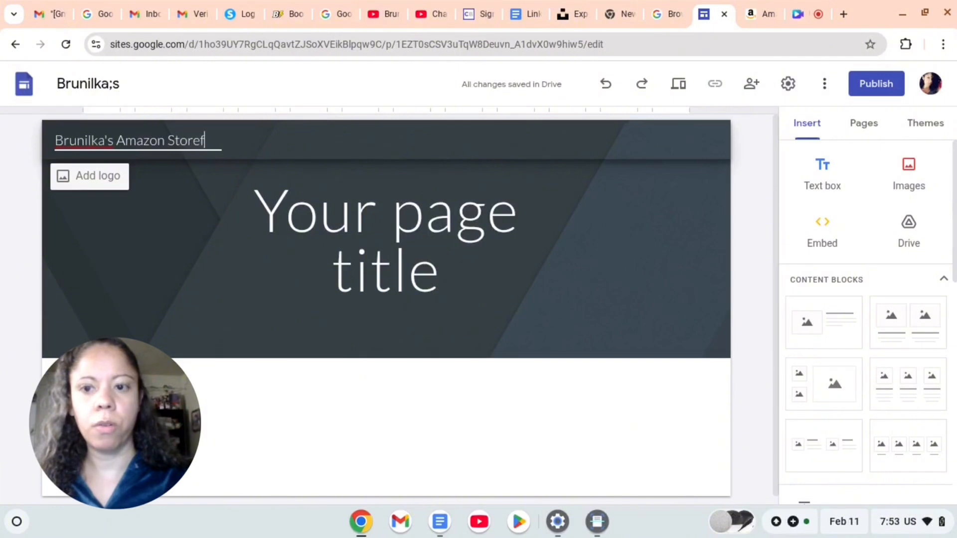
pyautogui.write('ront')
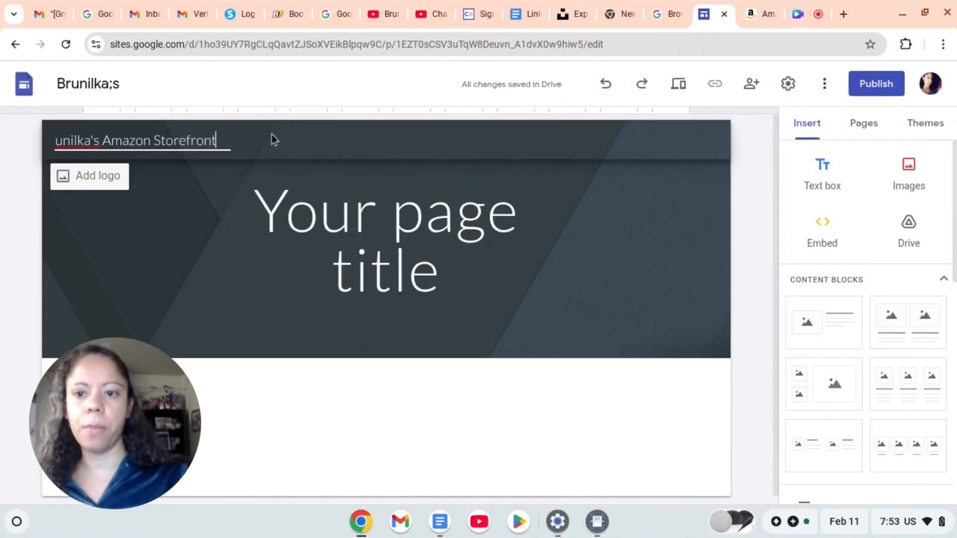
pyautogui.press('Return')
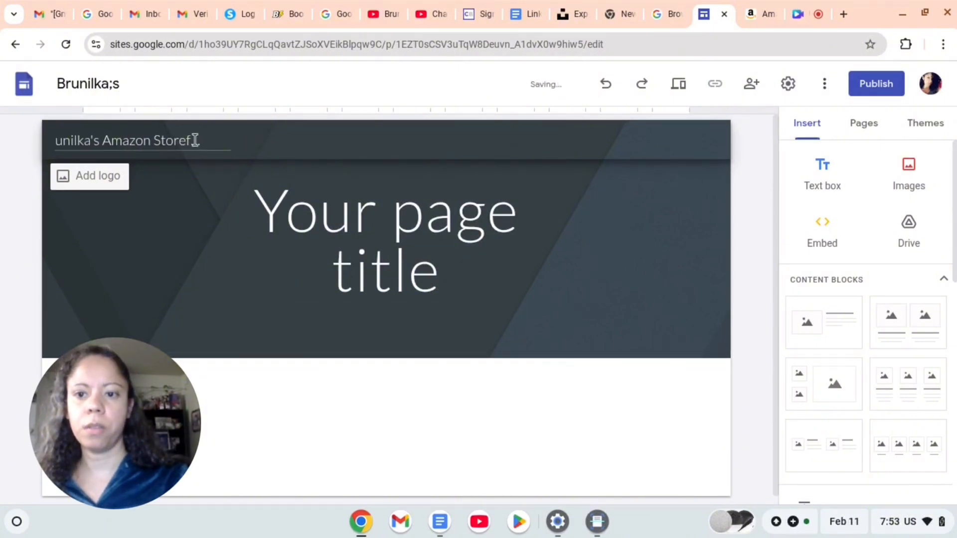
# Copy the complete site name and paste it over the placeholder page title in the banner.
pyautogui.moveTo(205, 141); pyautogui.dragTo(112, 142)
pyautogui.click(217, 143)
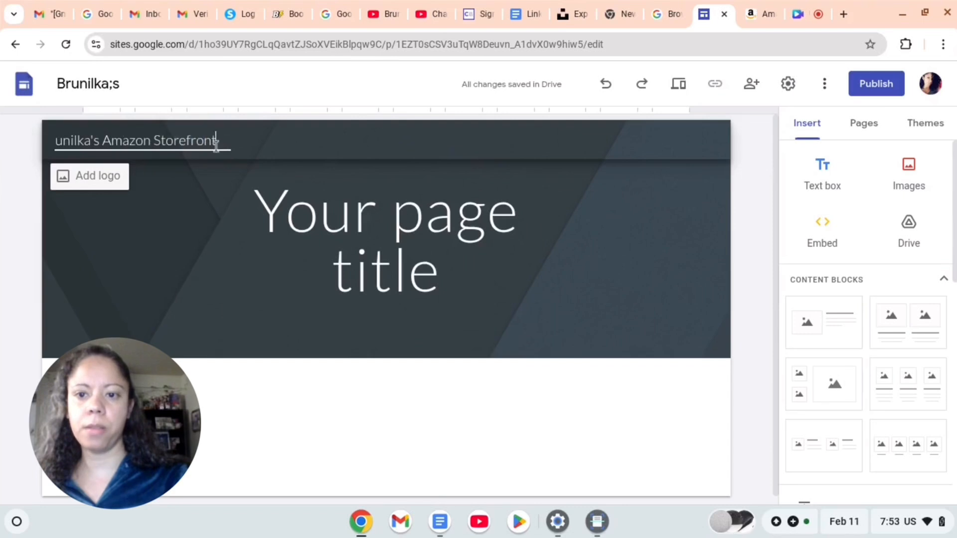
pyautogui.moveTo(216, 144); pyautogui.dragTo(2, 154)
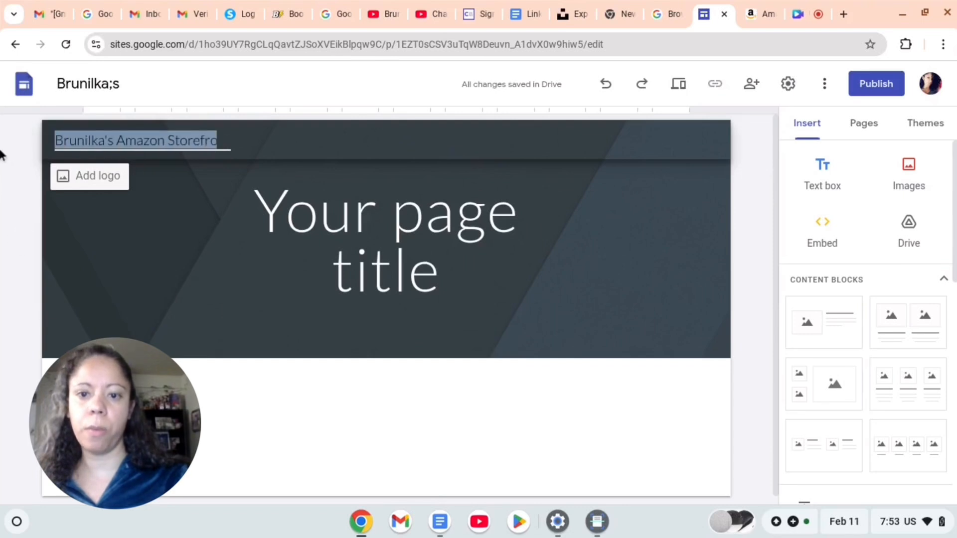
pyautogui.rightClick(128, 142)
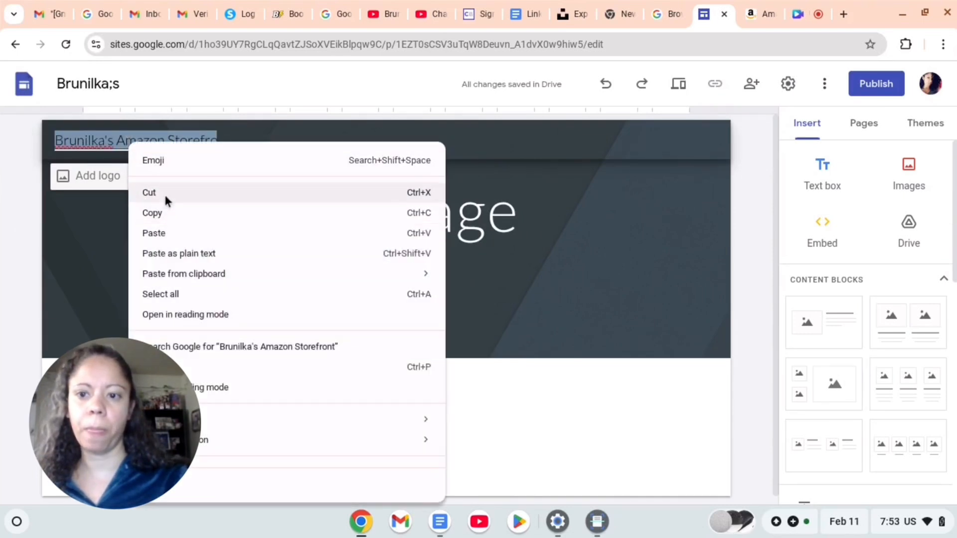
pyautogui.click(164, 215)
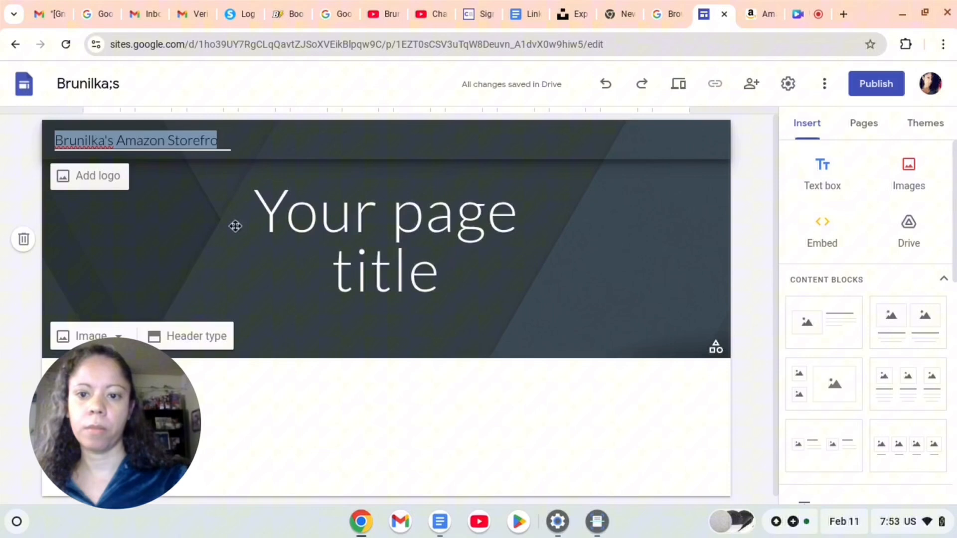
pyautogui.rightClick(369, 238)
pyautogui.press('Escape')
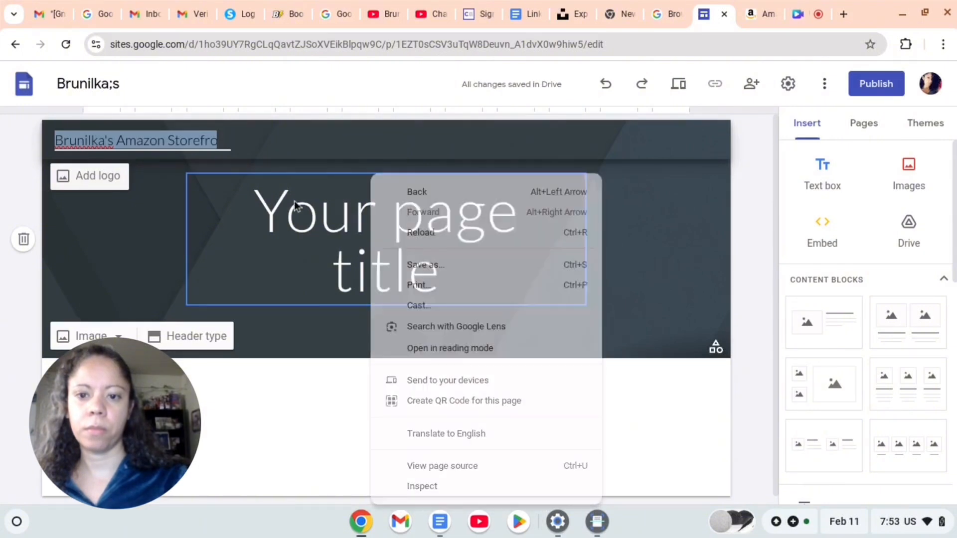
pyautogui.tripleClick(401, 227)
pyautogui.hotkey('ctrl', 'v')
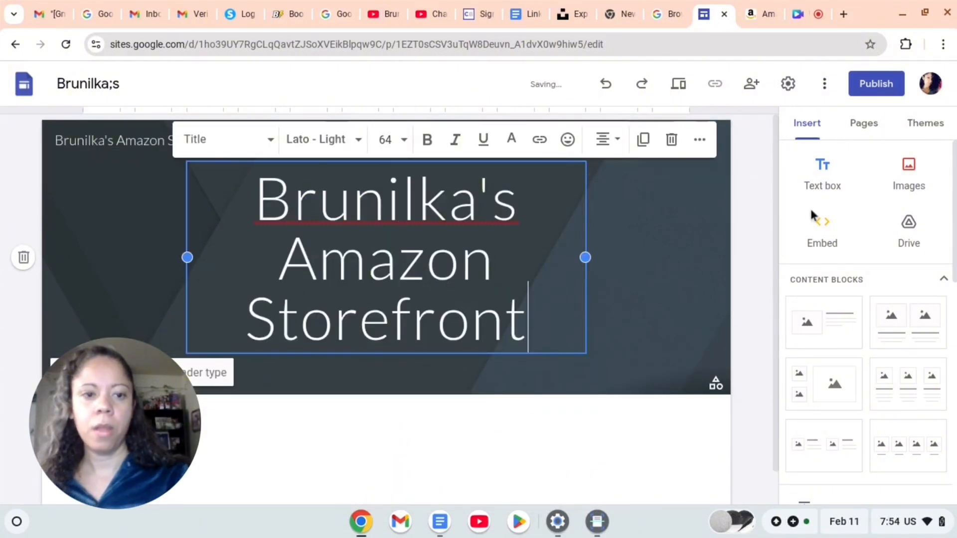
pyautogui.click(770, 210)
# Look over the available content blocks and the product categories in the Amazon links document.
pyautogui.scroll(-1, 770, 214)
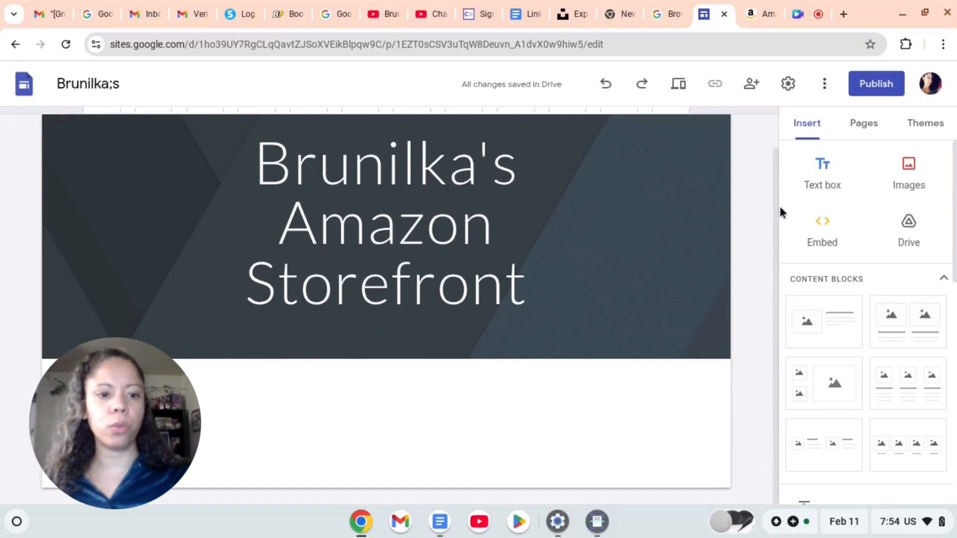
pyautogui.scroll(-1, 797, 189)
pyautogui.scroll(1, 802, 171)
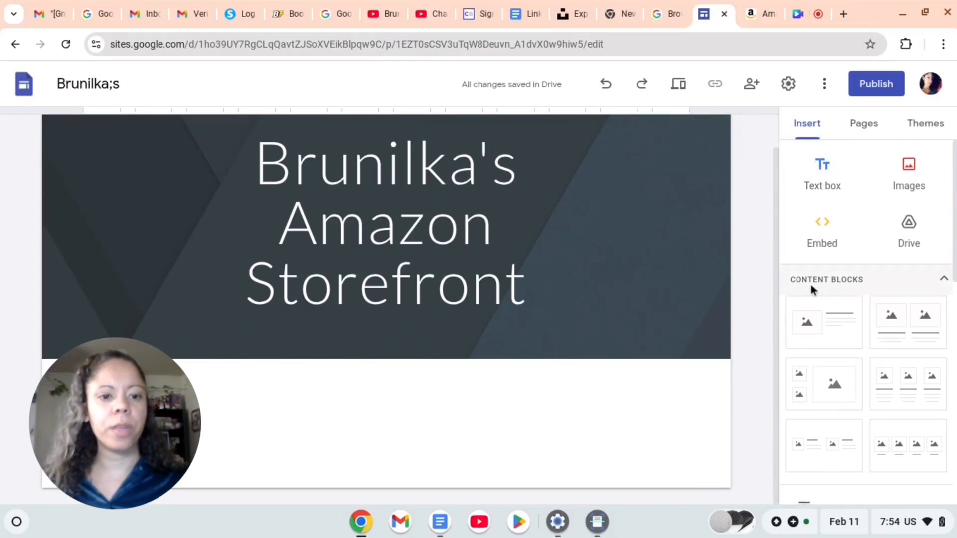
pyautogui.scroll(-1, 809, 282)
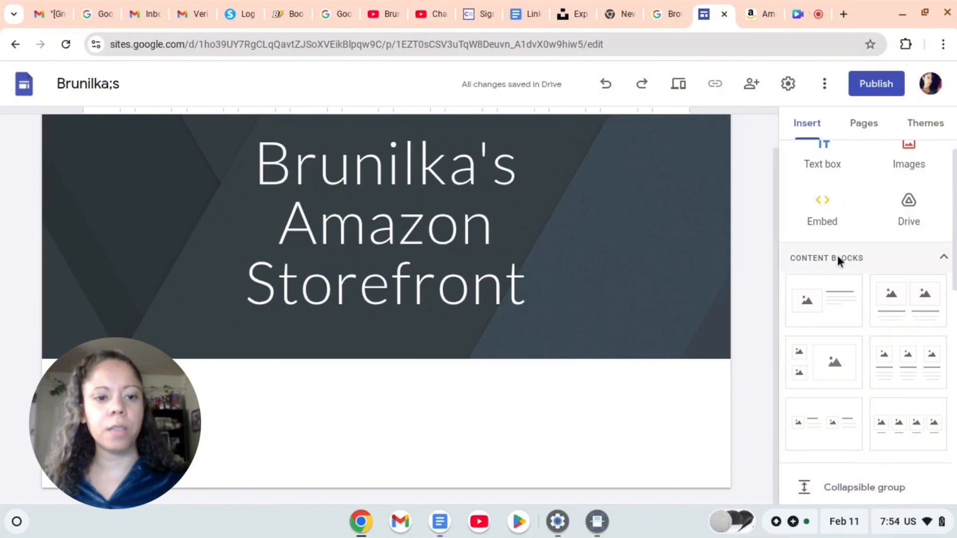
pyautogui.scroll(-2, 903, 322)
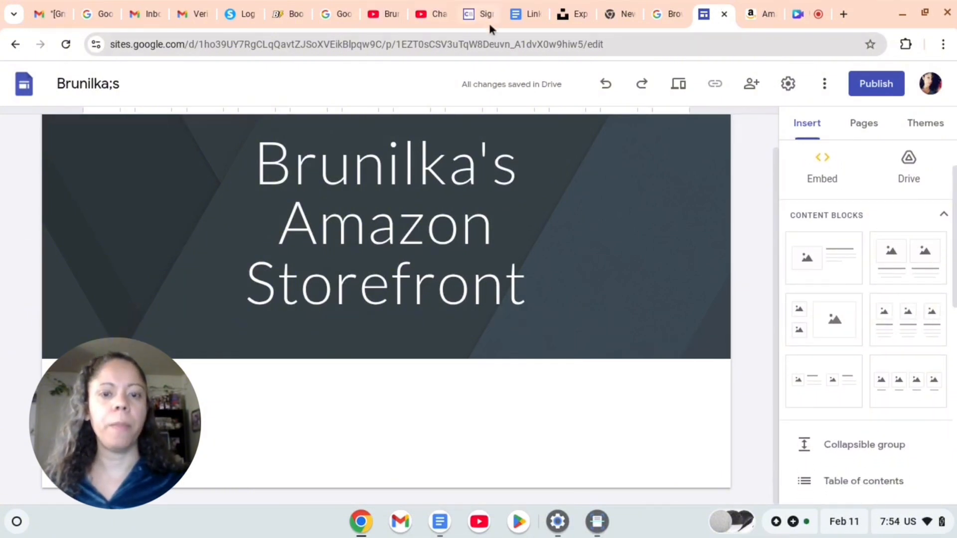
pyautogui.click(524, 14)
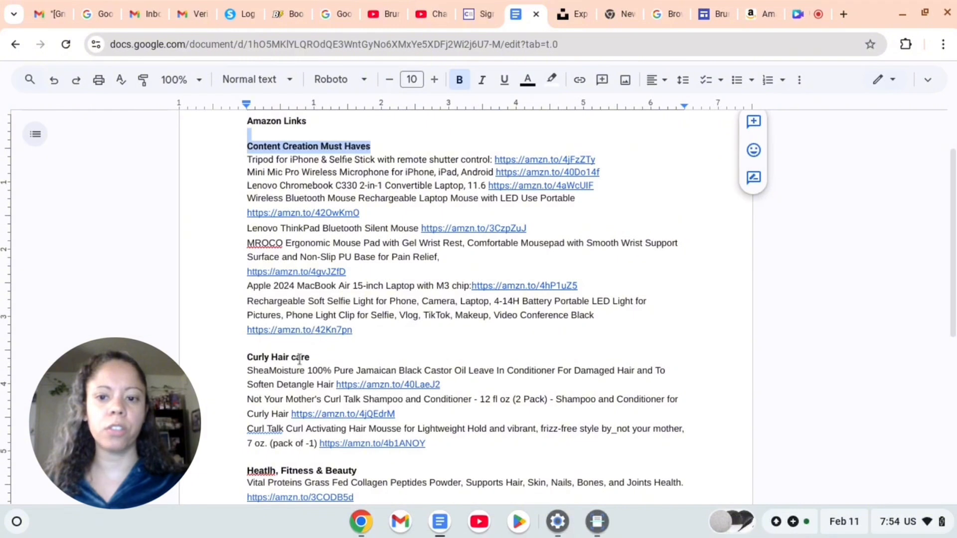
pyautogui.scroll(-3, 310, 367)
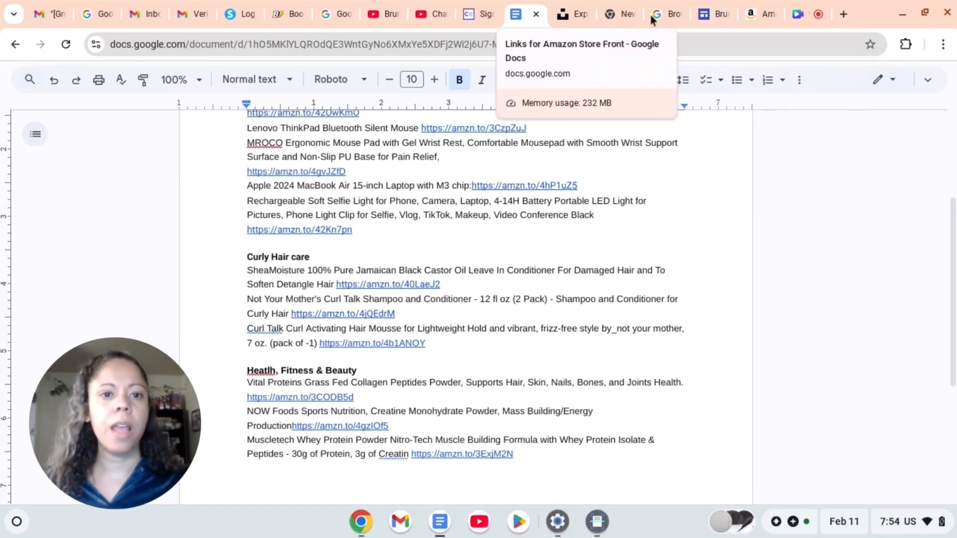
# Back on the site, insert the three-column content block with an image, heading and text per column below the banner.
pyautogui.click(710, 17)
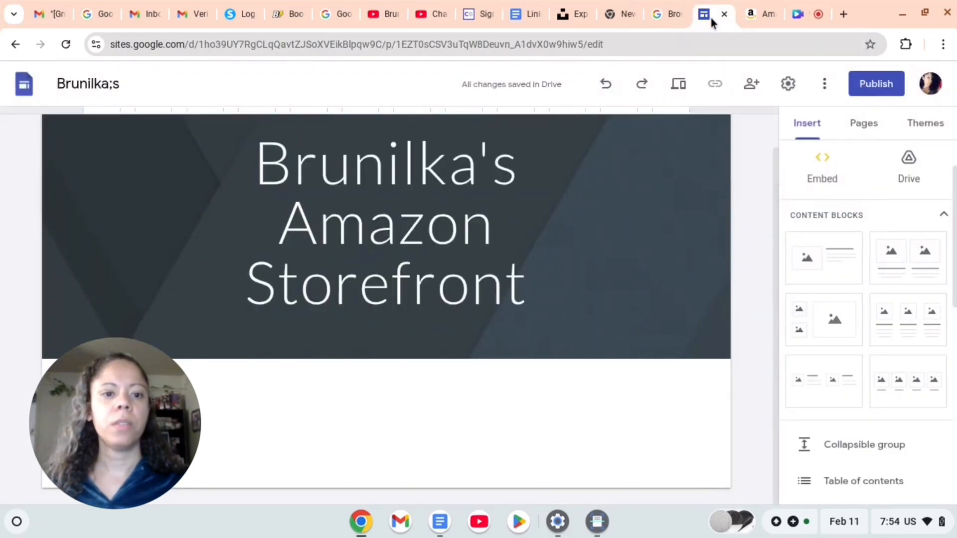
pyautogui.scroll(-3, 877, 368)
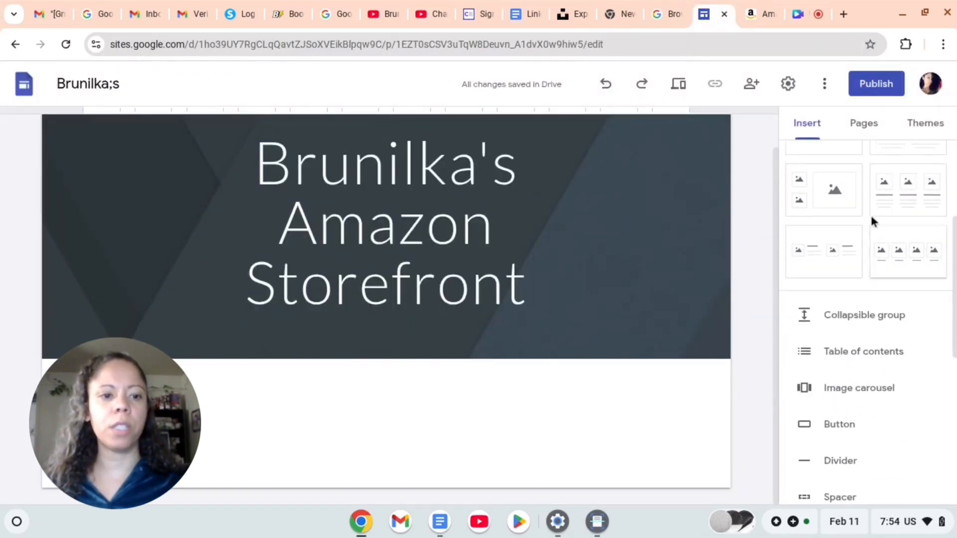
pyautogui.click(888, 199)
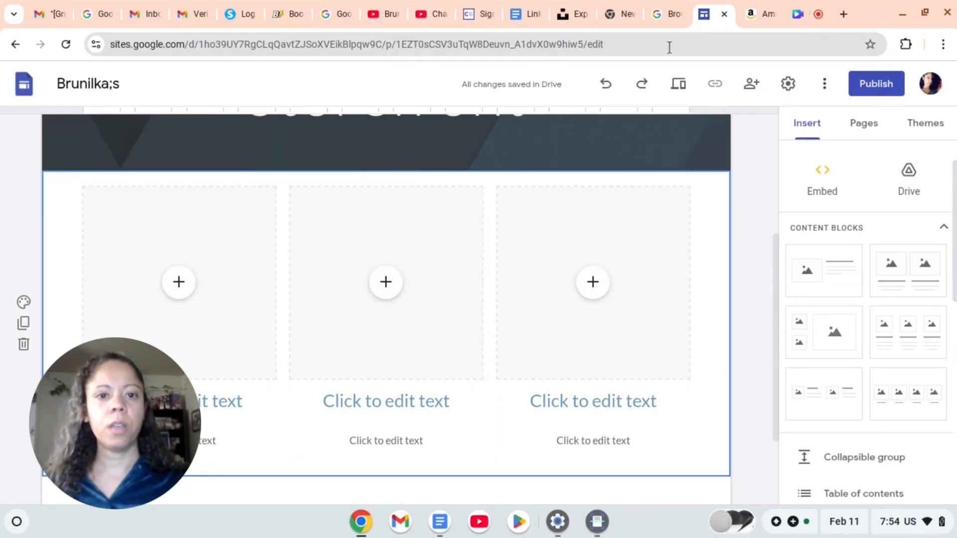
# Switch to the Unsplash explore page and dismiss its open site menu.
pyautogui.click(567, 21)
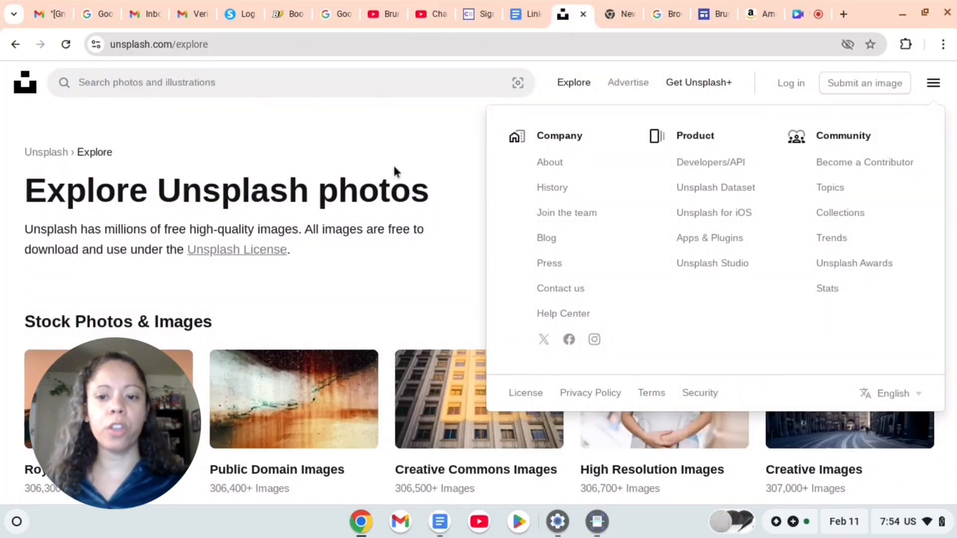
pyautogui.click(246, 132)
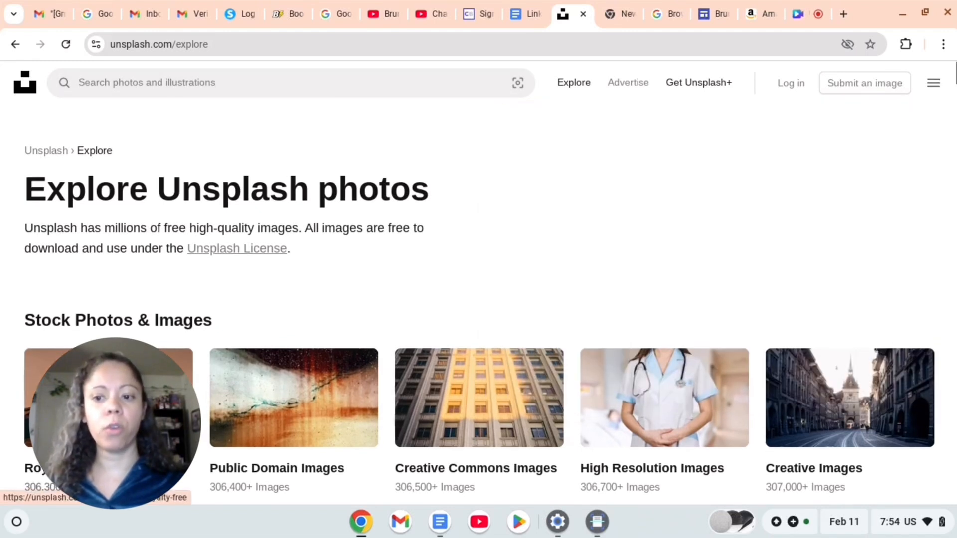
pyautogui.scroll(-1, 150, 393)
pyautogui.scroll(1, 180, 223)
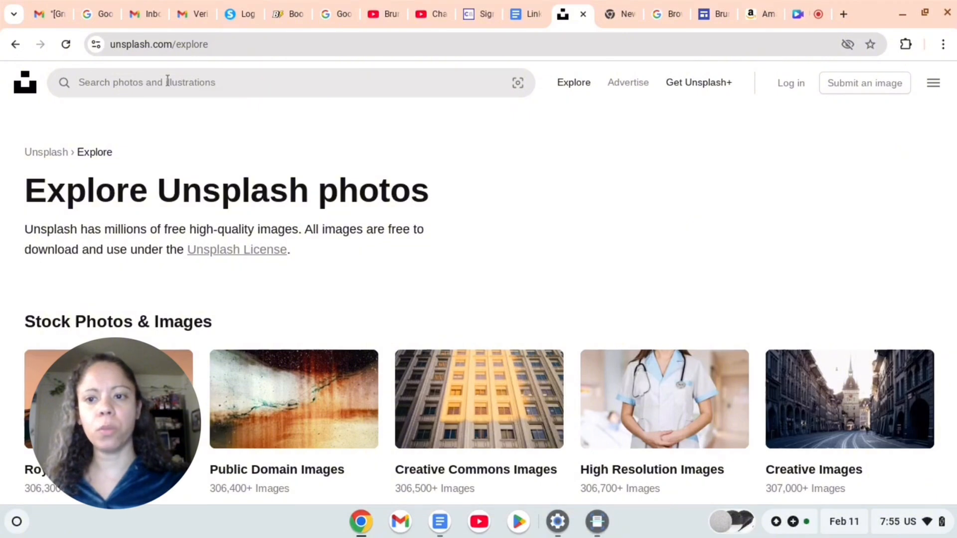
# Check the first product category in the Amazon links document, and search Unsplash for "content creation" photos.
pyautogui.click(522, 15)
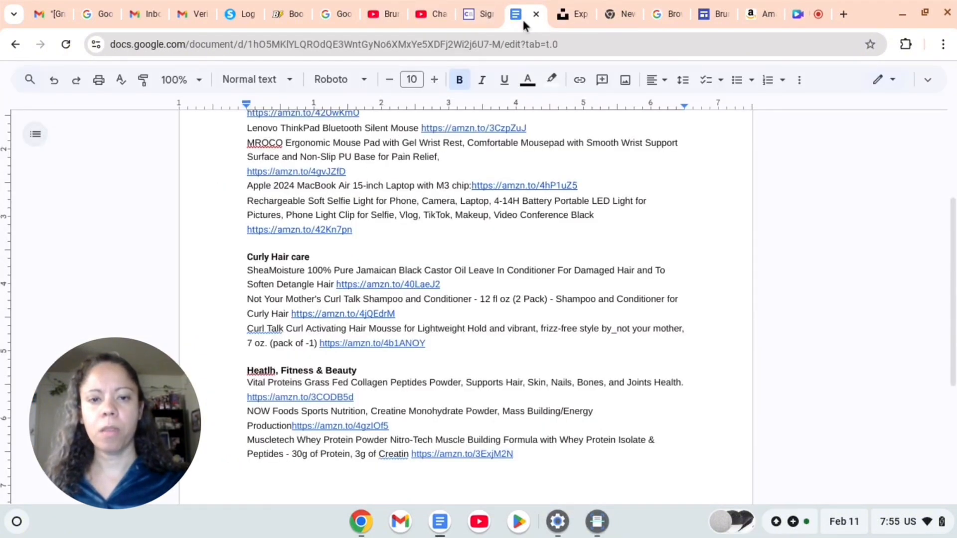
pyautogui.scroll(4, 450, 251)
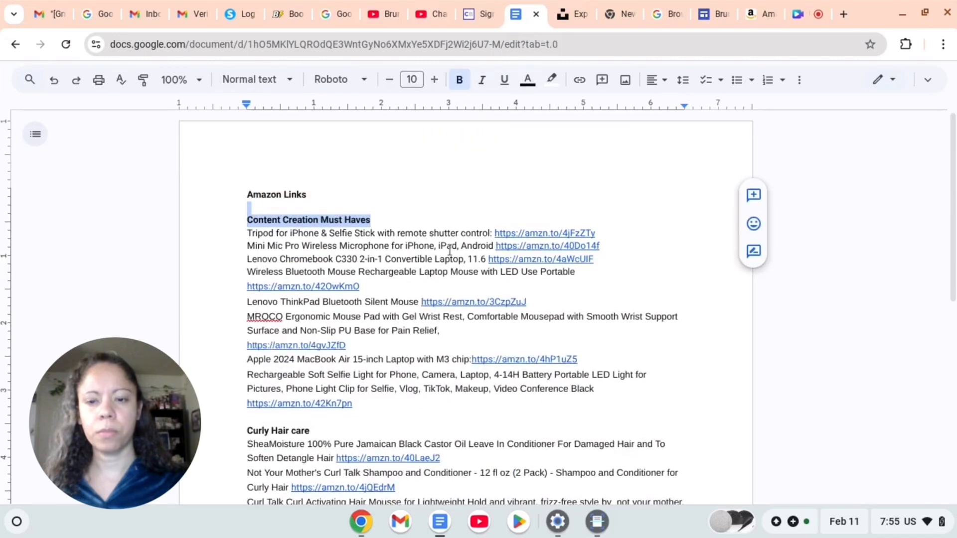
pyautogui.click(575, 15)
pyautogui.click(160, 80)
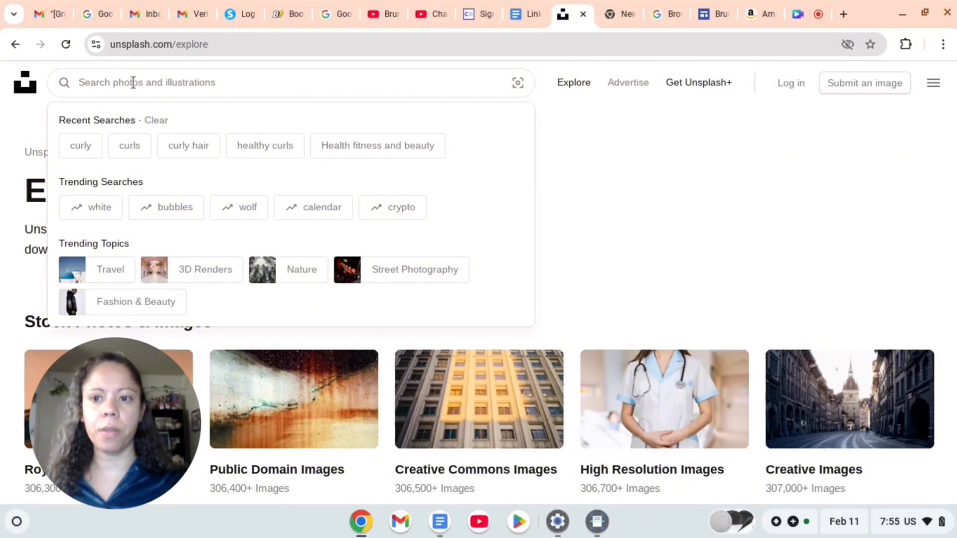
pyautogui.write('conten')
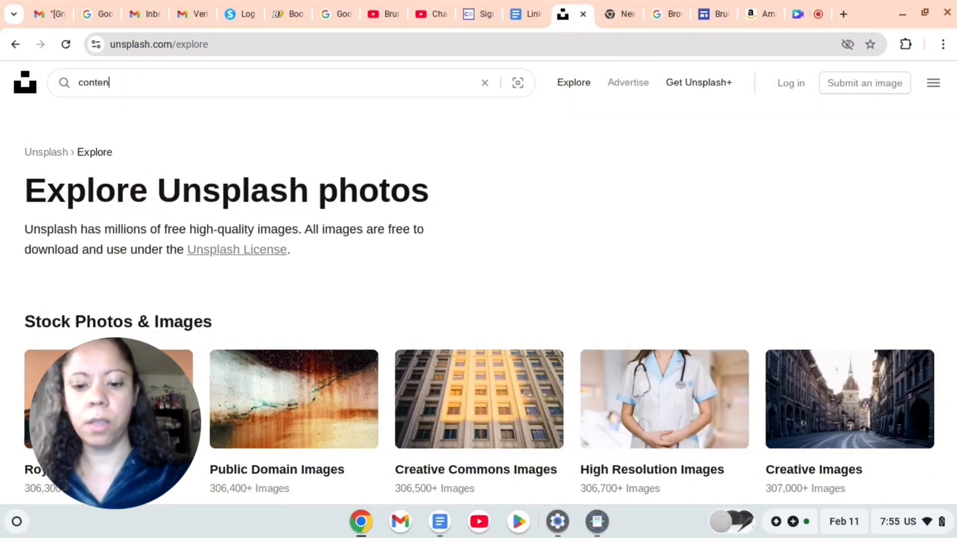
pyautogui.write('t crea')
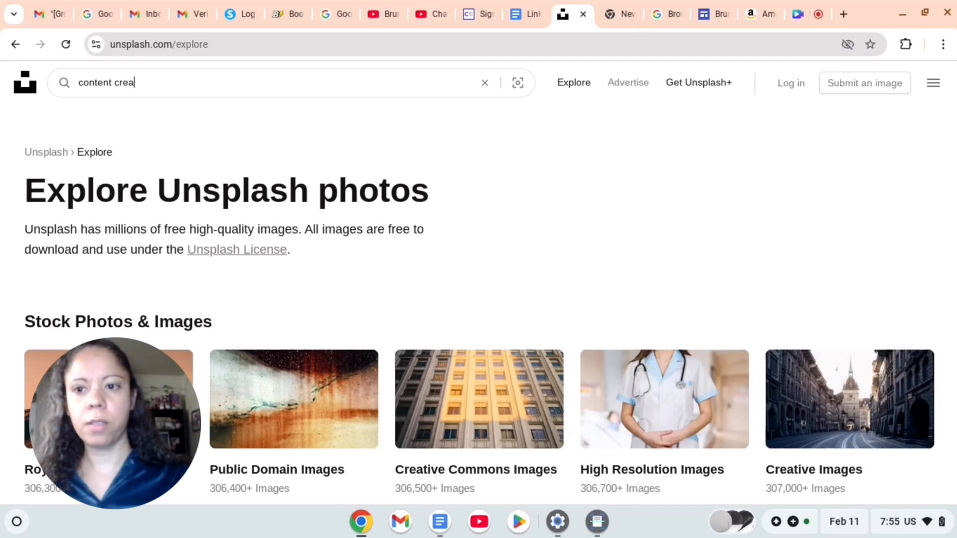
pyautogui.write('iontion')
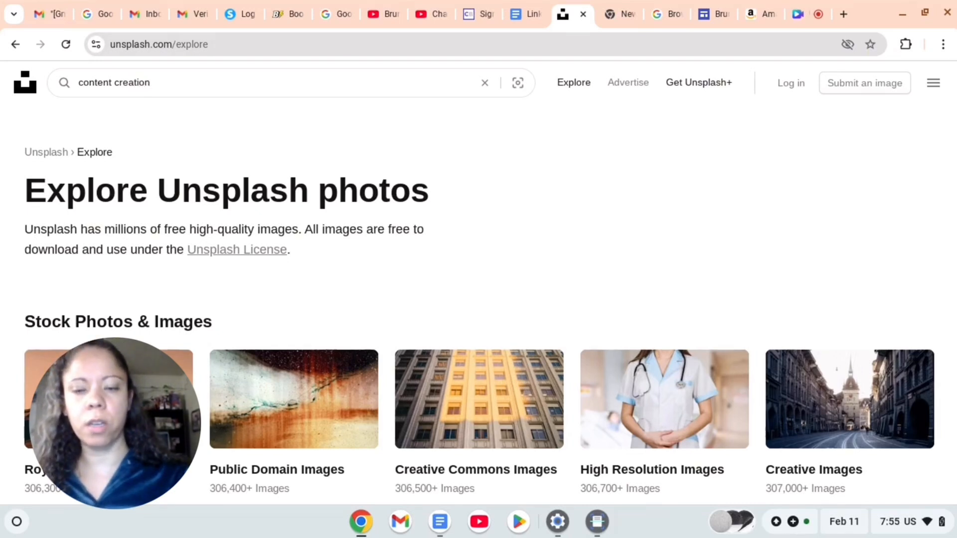
pyautogui.press('Return')
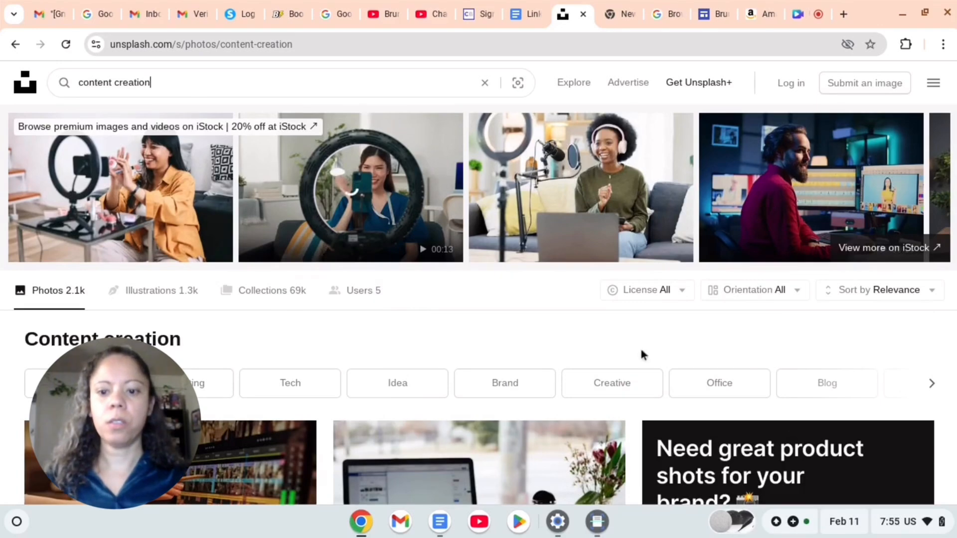
# Find the photo of the man in a cap holding a video camera in red light, download it free, and return to the results.
pyautogui.scroll(-2, 640, 346)
pyautogui.scroll(2, 334, 441)
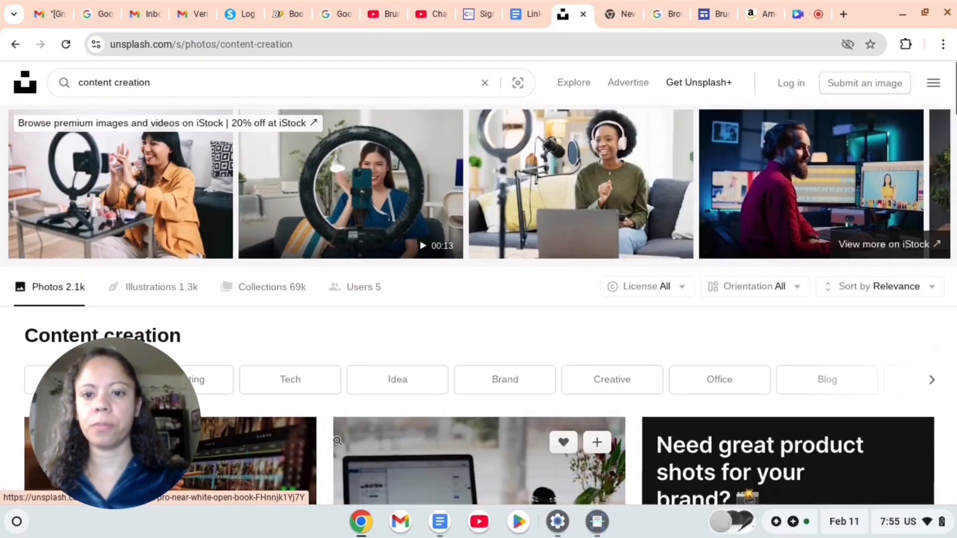
pyautogui.scroll(-6, 344, 424)
pyautogui.scroll(-3, 351, 409)
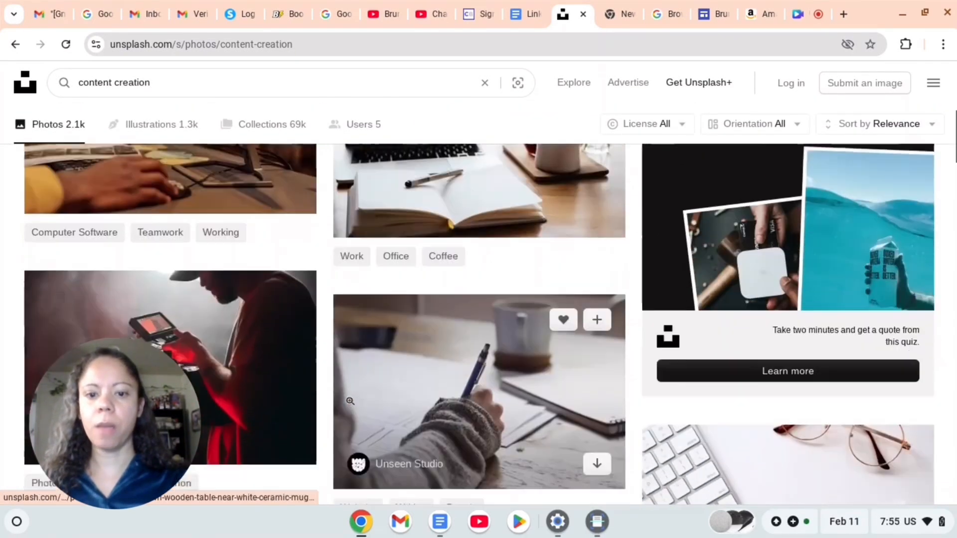
pyautogui.scroll(2, 350, 400)
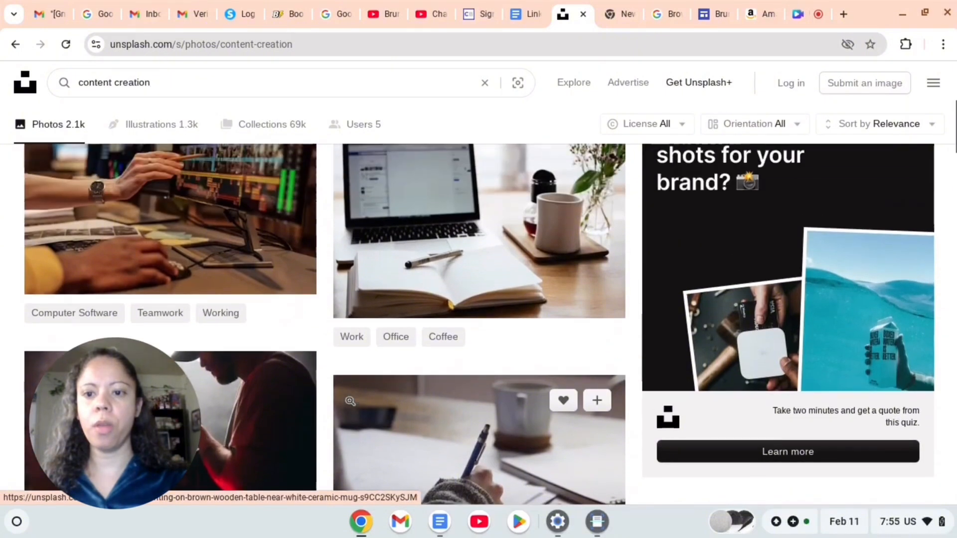
pyautogui.scroll(-9, 329, 349)
pyautogui.scroll(5, 302, 294)
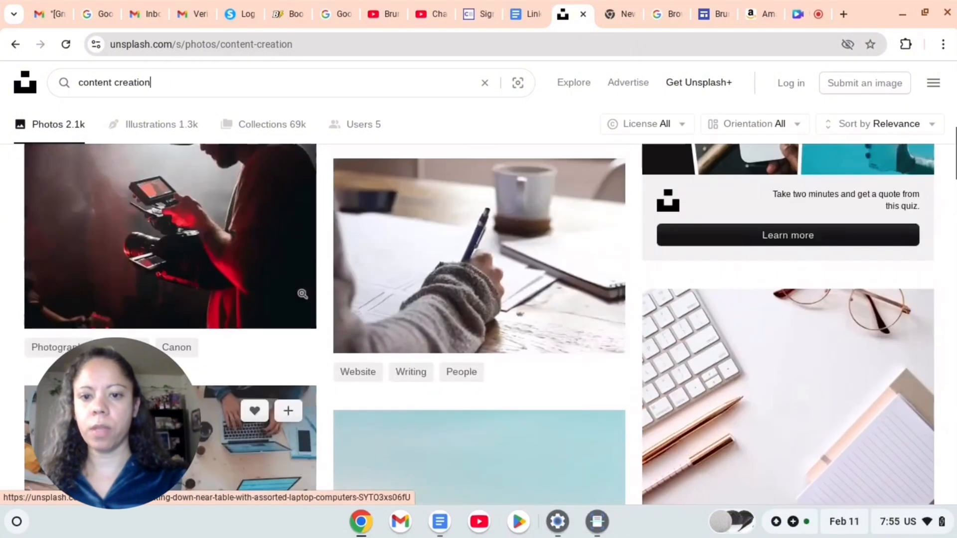
pyautogui.rightClick(205, 260)
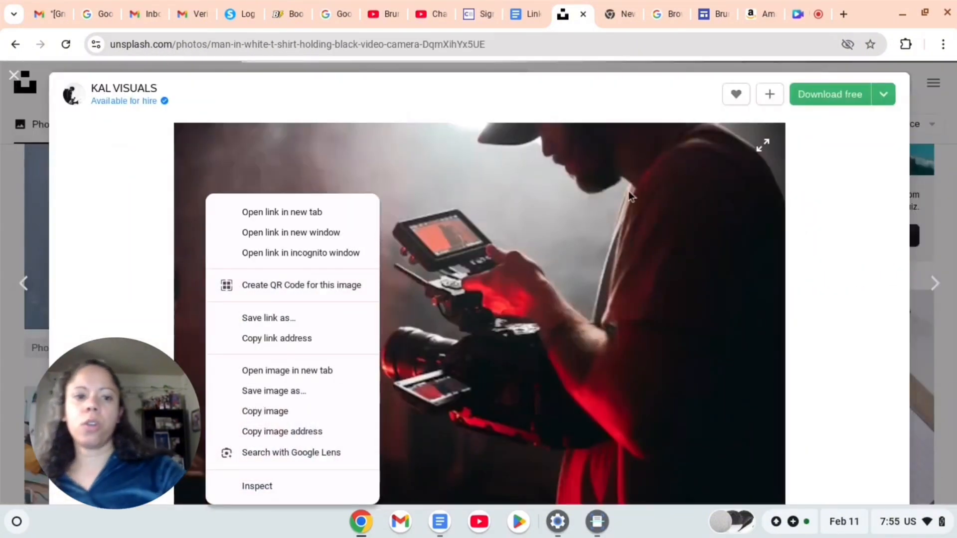
pyautogui.click(838, 100)
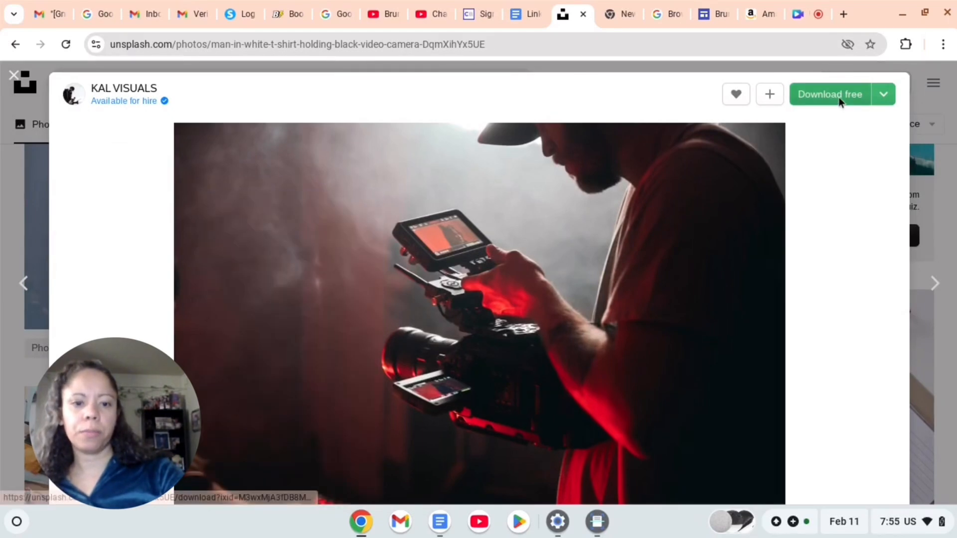
pyautogui.click(838, 96)
pyautogui.press('Escape')
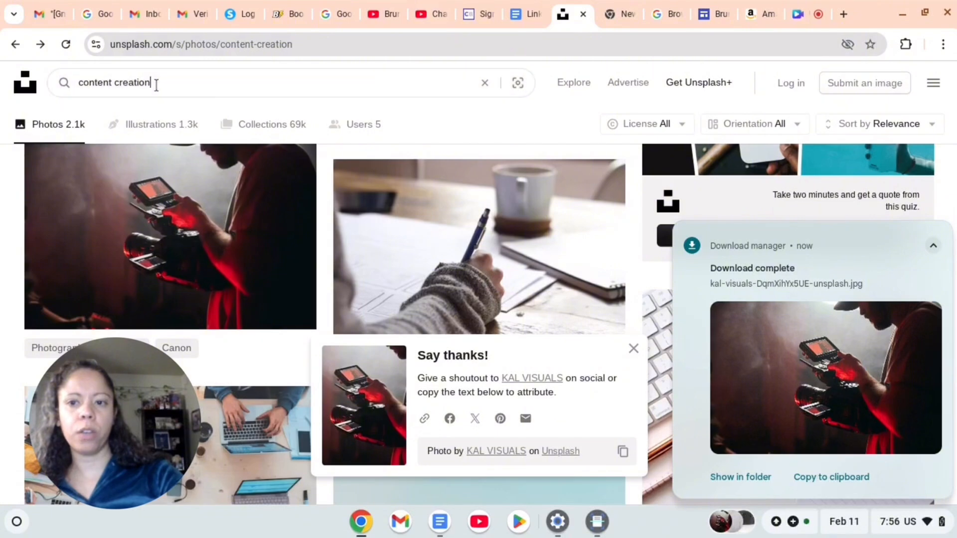
# Replace the Unsplash search term with "Curly hair care" and run the search.
pyautogui.moveTo(156, 79); pyautogui.dragTo(13, 89)
pyautogui.write('Curly hair care')
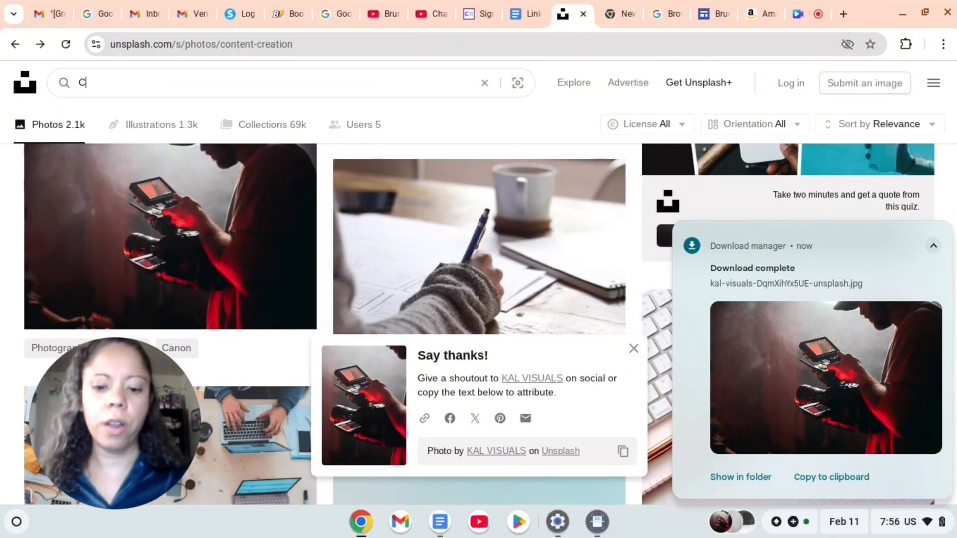
pyautogui.press('Return')
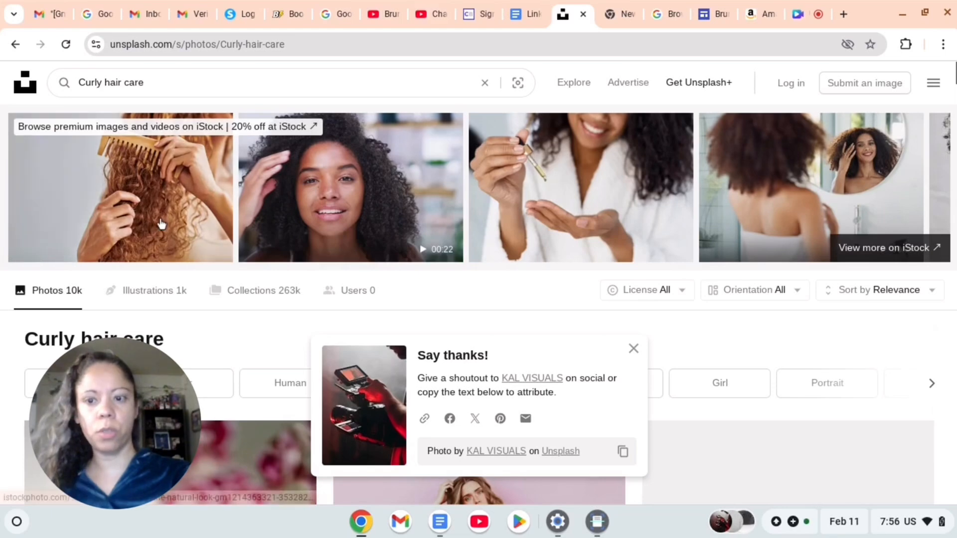
# Open the iStock photo of hands combing curly hair, save the image to the Downloads folder, and close the iStock page.
pyautogui.click(165, 234)
pyautogui.rightClick(369, 289)
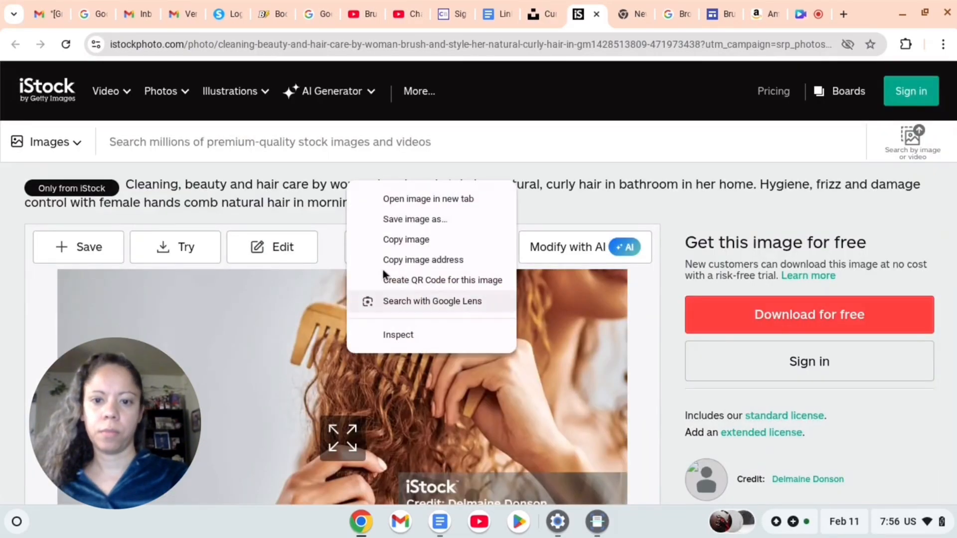
pyautogui.click(399, 221)
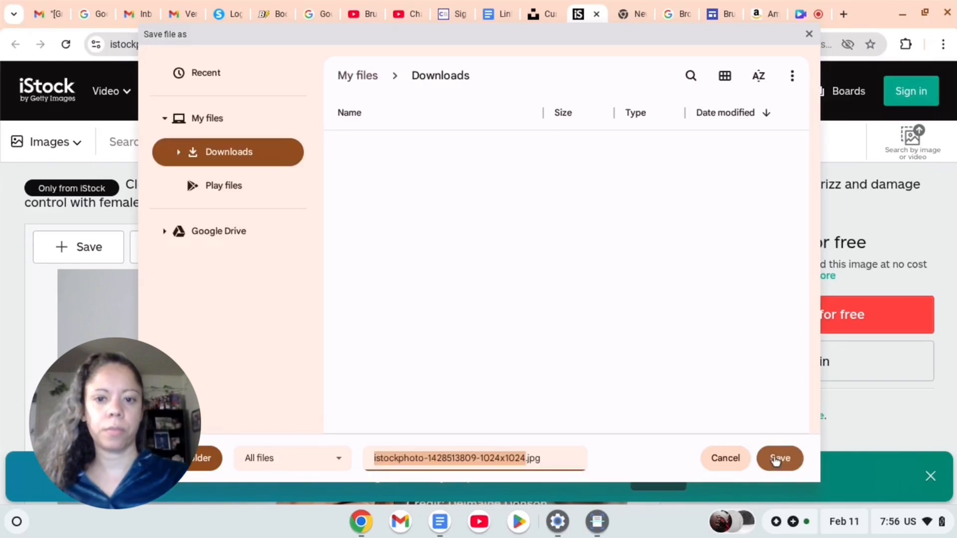
pyautogui.click(775, 459)
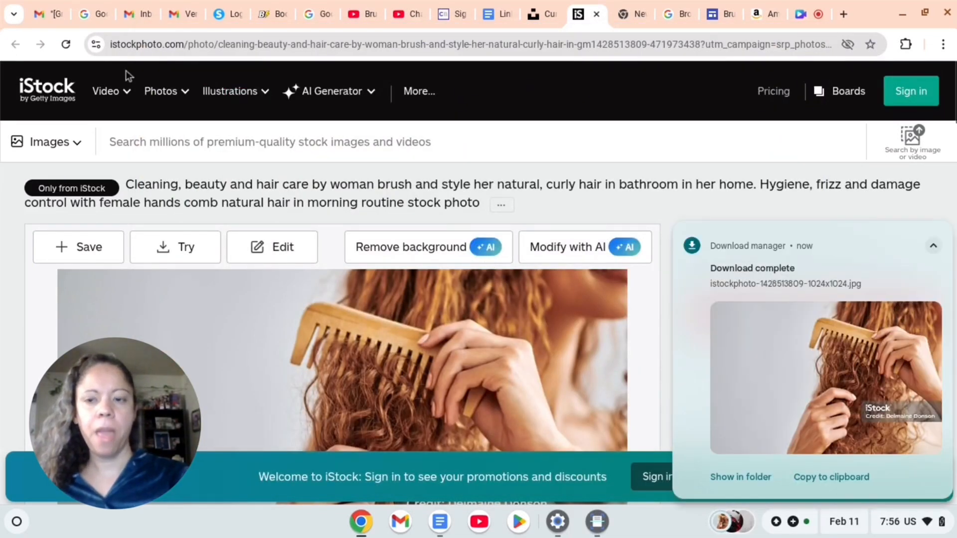
pyautogui.scroll(-1, 38, 205)
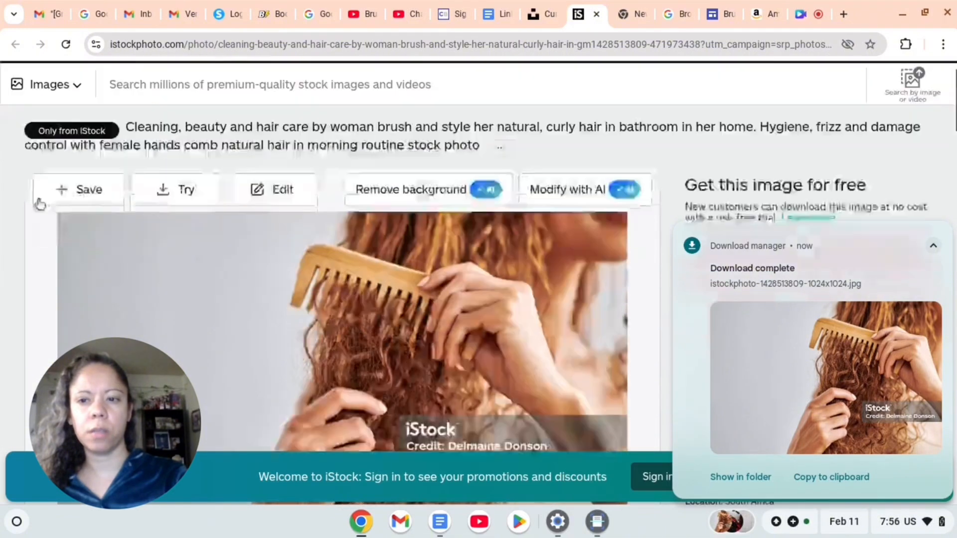
pyautogui.scroll(1, 36, 205)
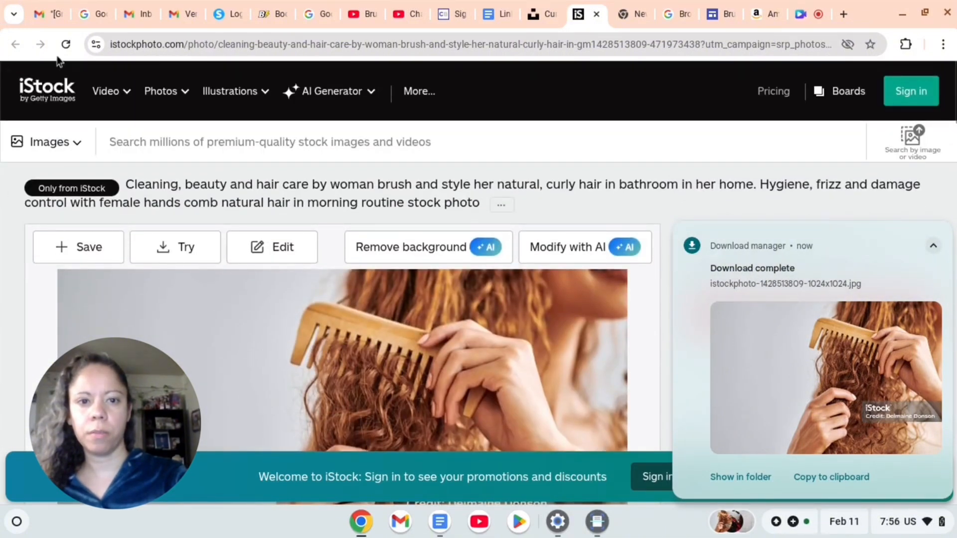
pyautogui.click(544, 16)
pyautogui.click(596, 16)
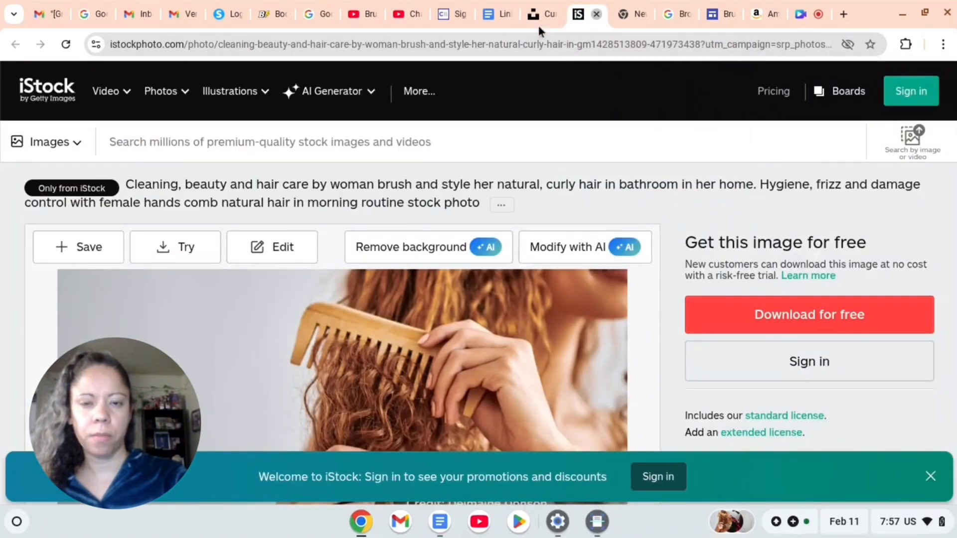
pyautogui.hotkey('ctrl', 'w')
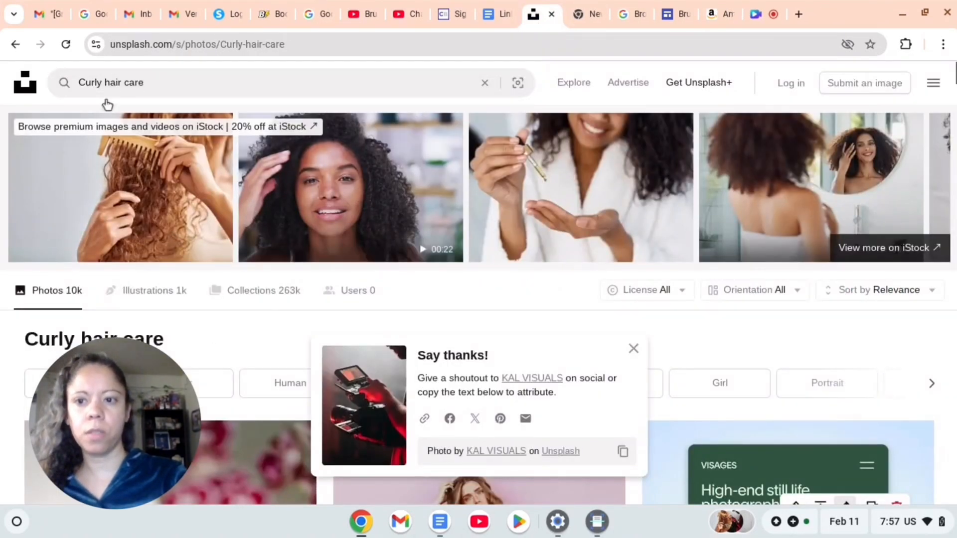
# Replace the Unsplash search term with "fitness & health" and run the search.
pyautogui.moveTo(187, 87); pyautogui.dragTo(17, 86)
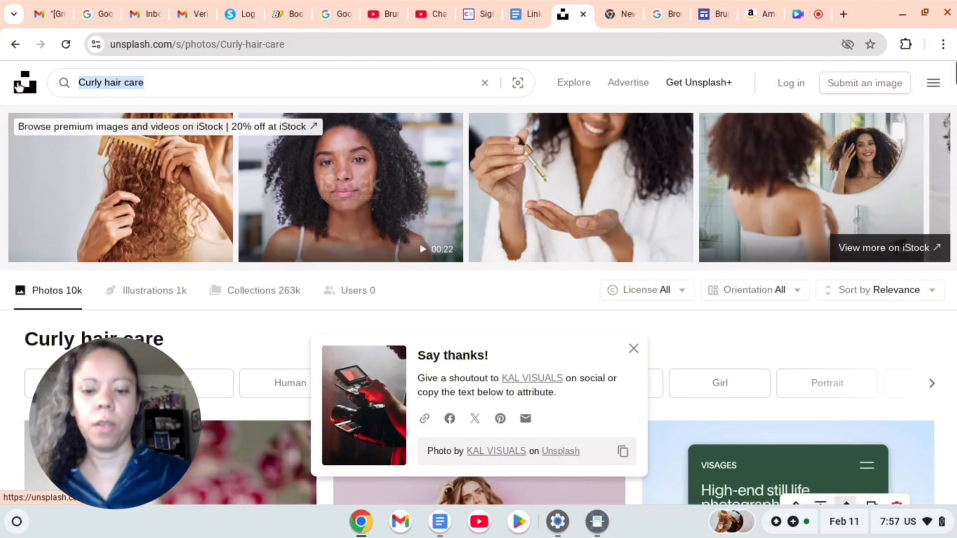
pyautogui.write('fitn')
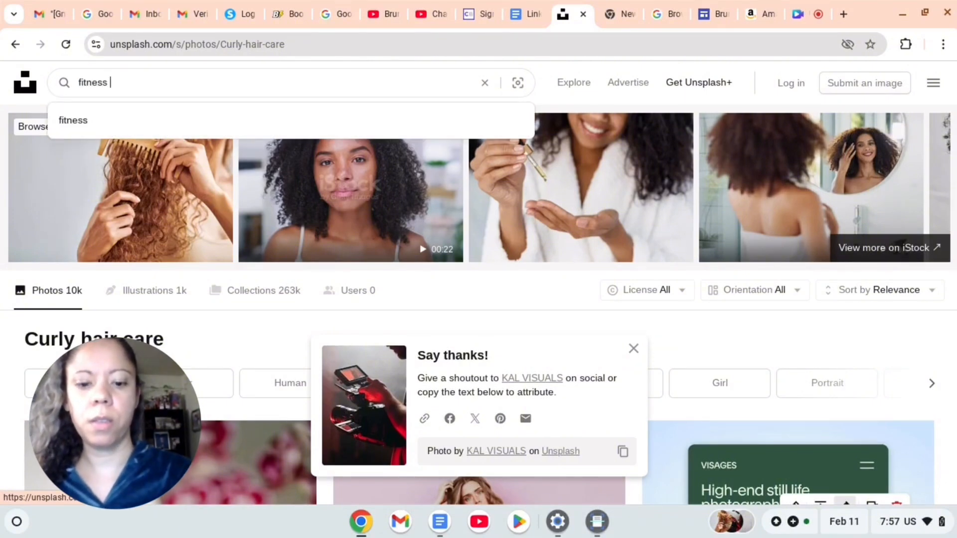
pyautogui.write('ess')
pyautogui.write('& health')
pyautogui.press('Return')
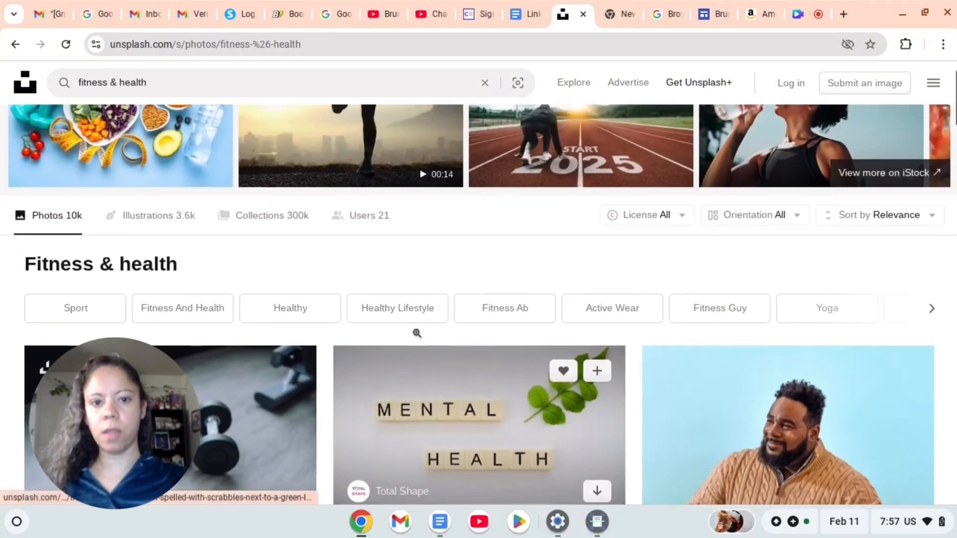
# Browse the fitness & health photo results for an image that suits the health and fitness category.
pyautogui.scroll(-4, 418, 343)
pyautogui.scroll(4, 421, 334)
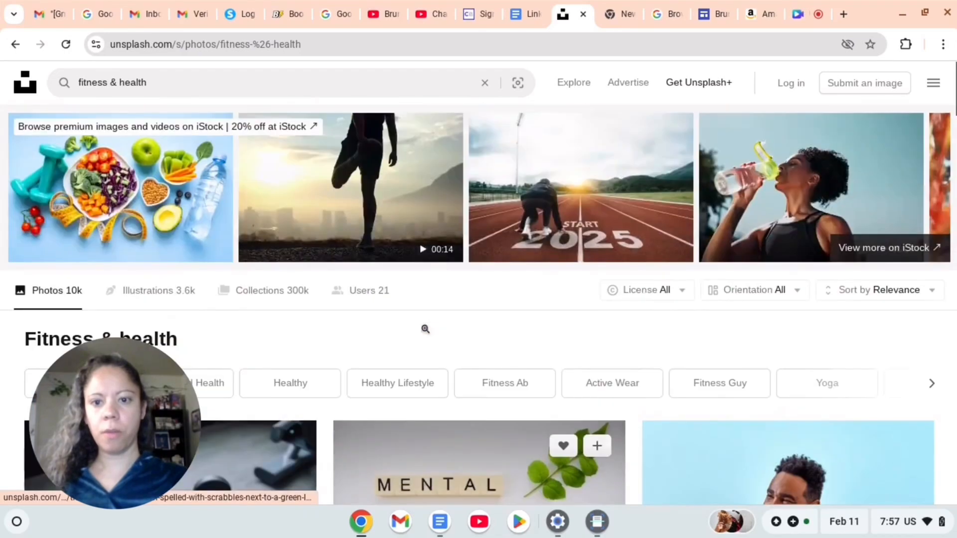
pyautogui.scroll(-6, 426, 332)
pyautogui.scroll(-10, 426, 333)
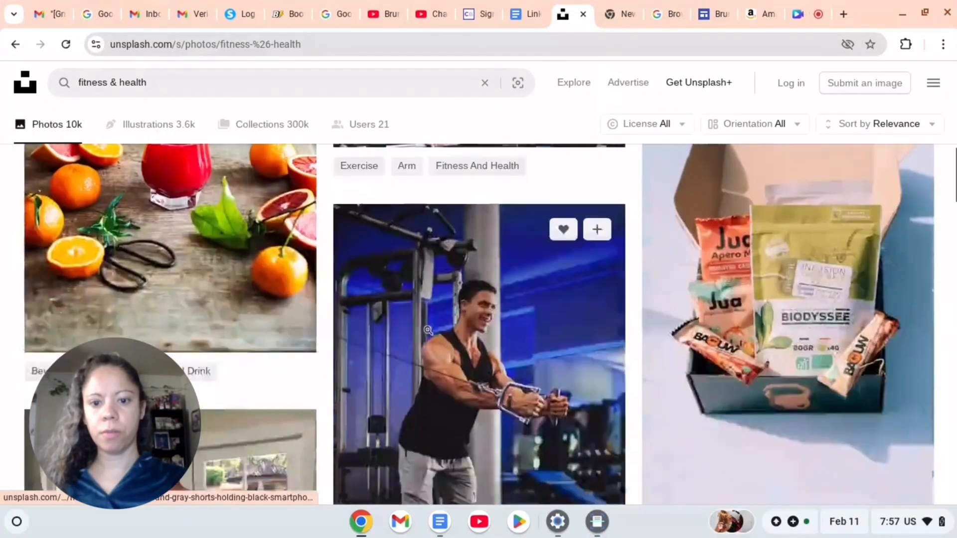
pyautogui.scroll(-10, 429, 329)
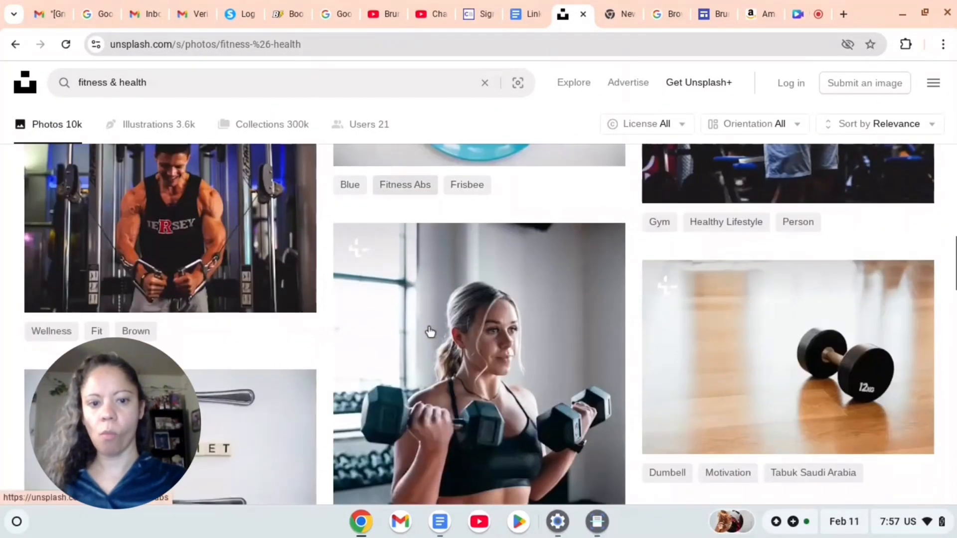
pyautogui.scroll(-15, 429, 326)
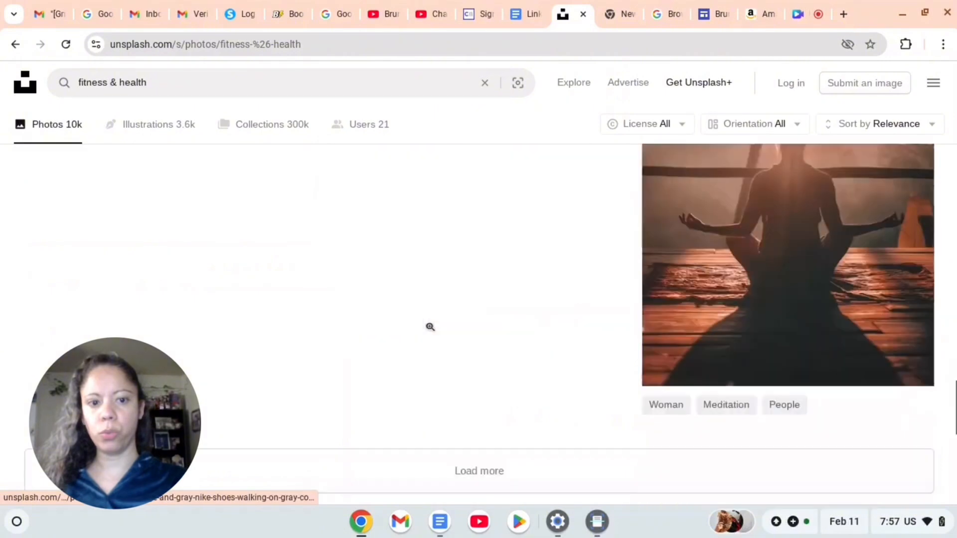
pyautogui.scroll(5, 430, 326)
pyautogui.scroll(-7, 431, 330)
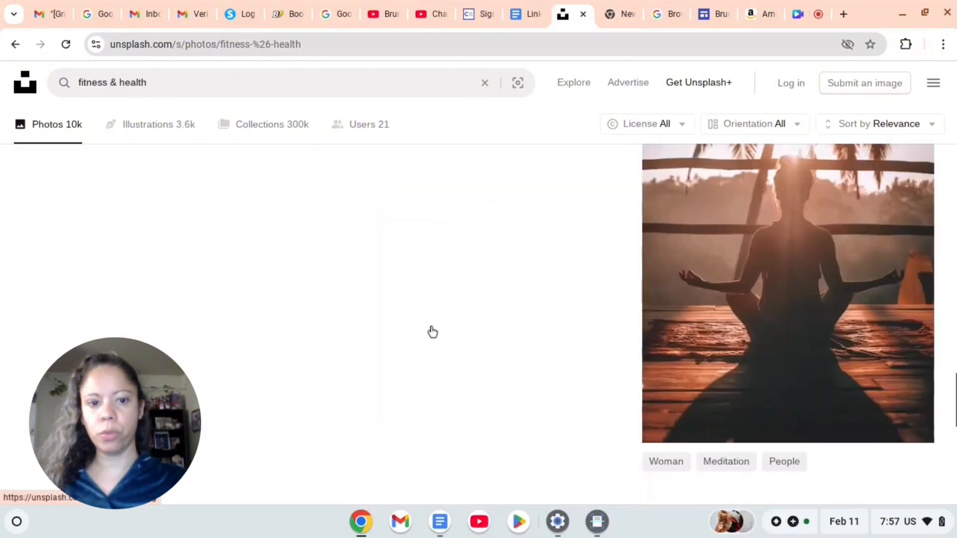
pyautogui.scroll(5, 431, 332)
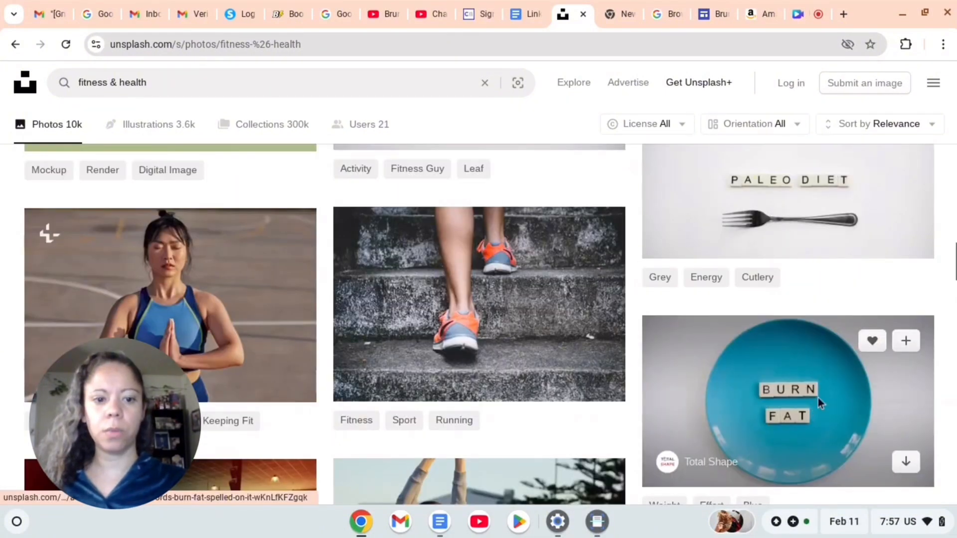
# View the photo of the blue plate with "BURN FAT" letter tiles at full size and return to the results.
pyautogui.rightClick(817, 402)
pyautogui.click(793, 443)
pyautogui.click(792, 443)
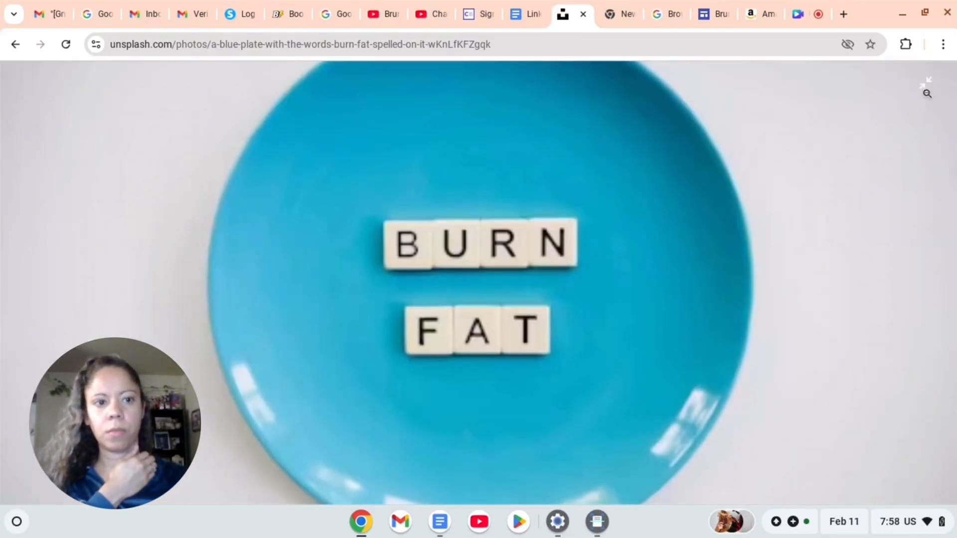
pyautogui.scroll(1, 698, 335)
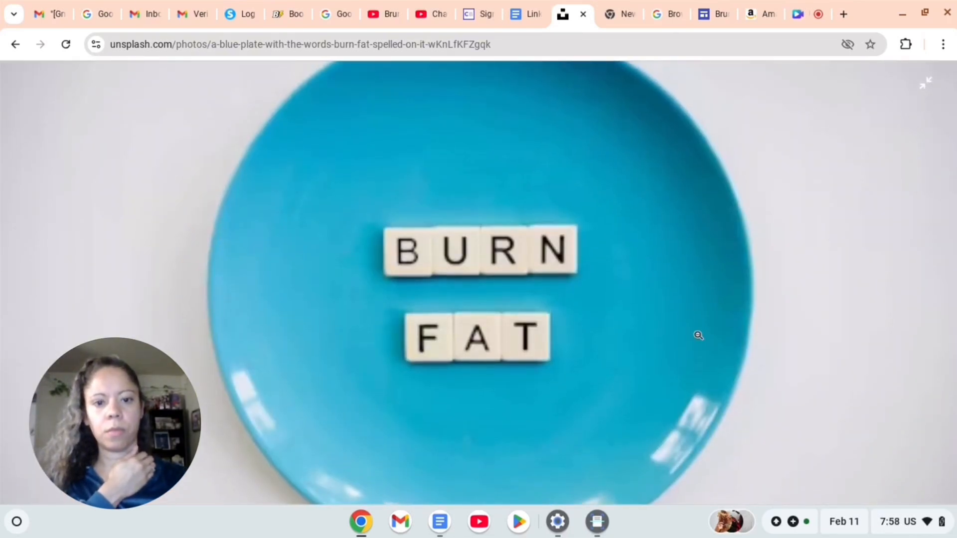
pyautogui.hotkey('alt', 'Left')
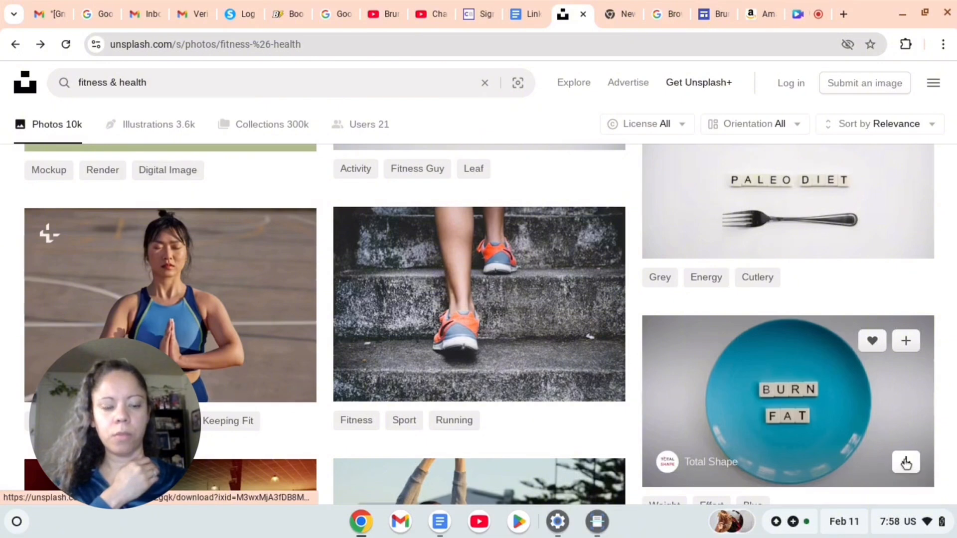
# Download the blue plate "BURN FAT" photo from Unsplash and switch to the storefront in Google Sites.
pyautogui.click(905, 462)
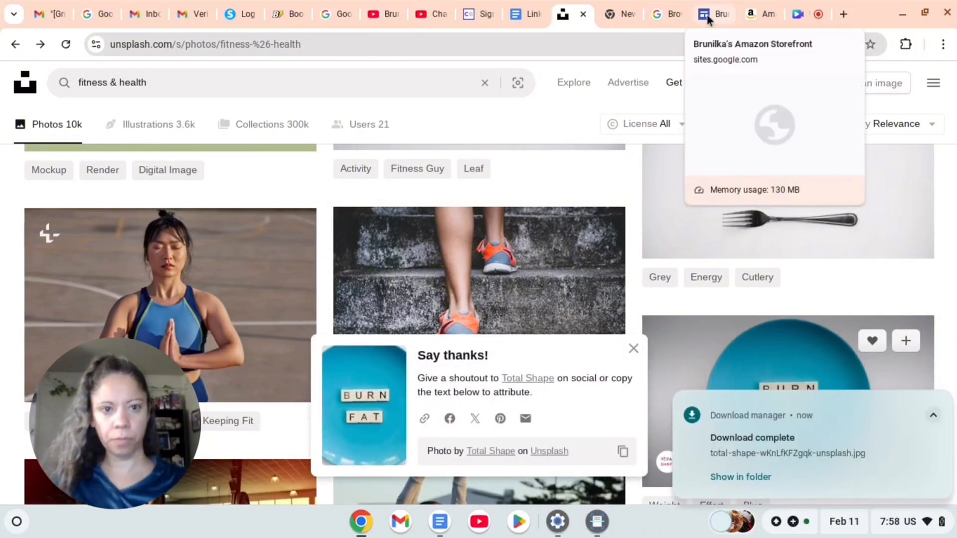
pyautogui.click(707, 15)
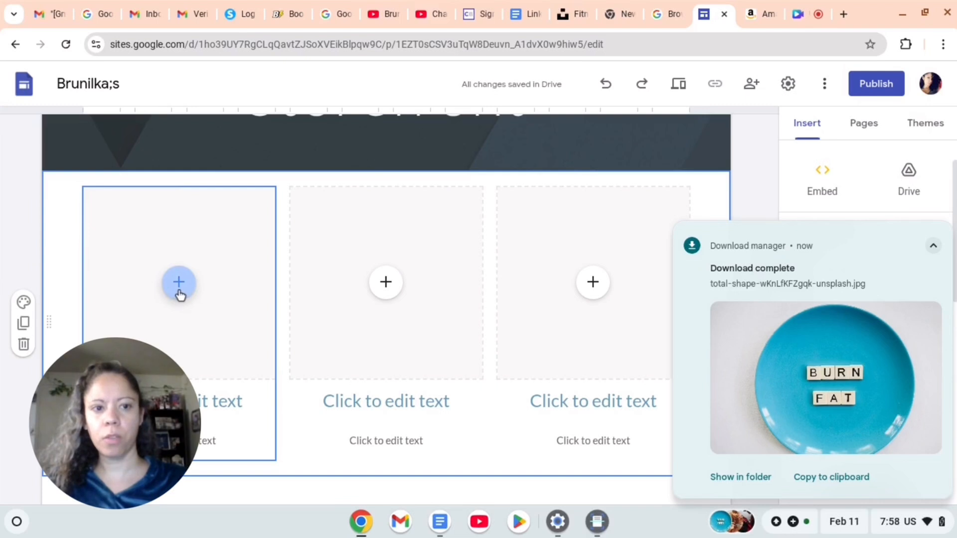
# Upload the camera operator, curly hair combing and "BURN FAT" plate photos into the first, second and third image placeholders.
pyautogui.click(180, 288)
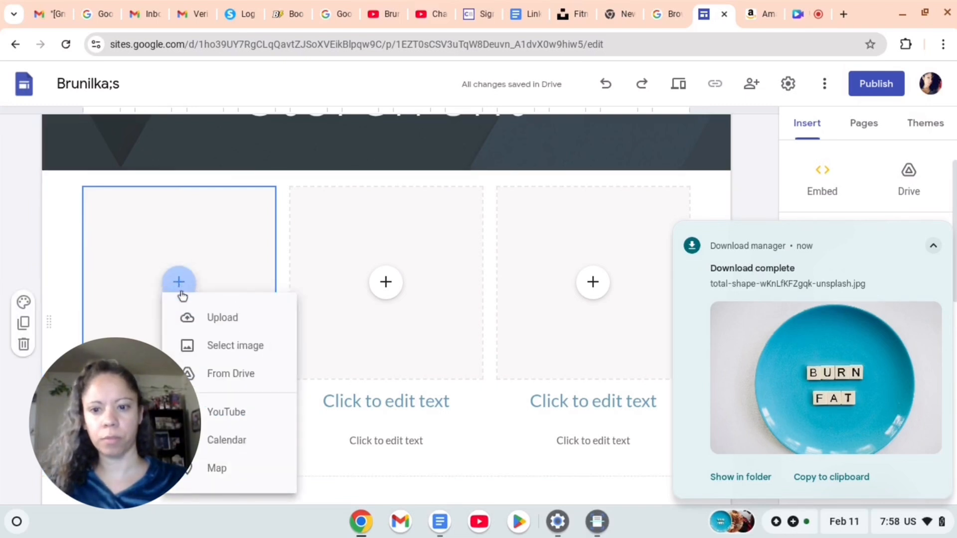
pyautogui.click(202, 309)
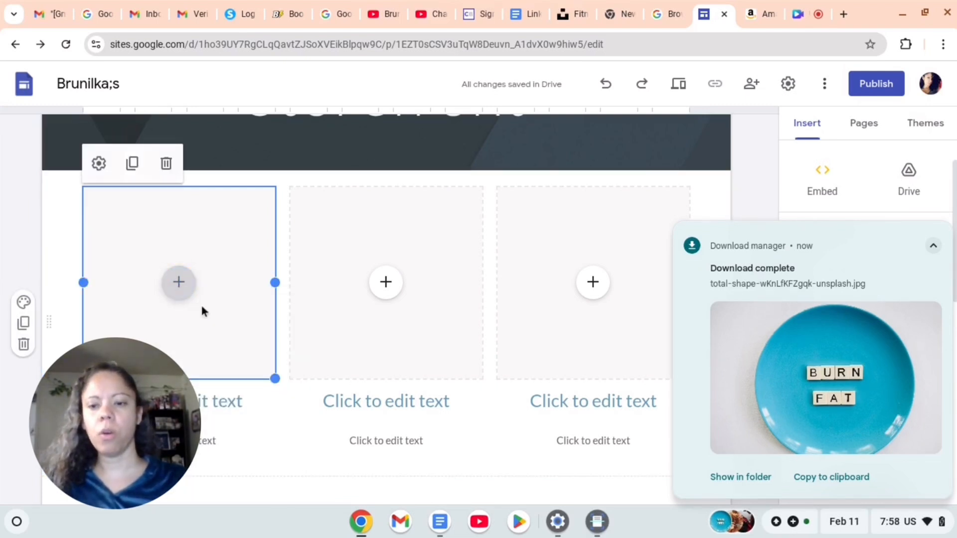
pyautogui.click(388, 285)
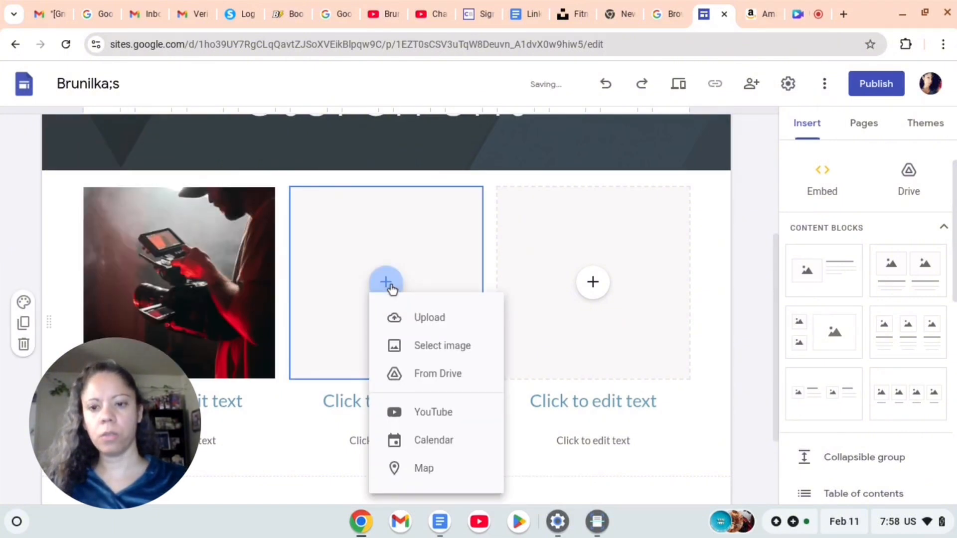
pyautogui.click(438, 322)
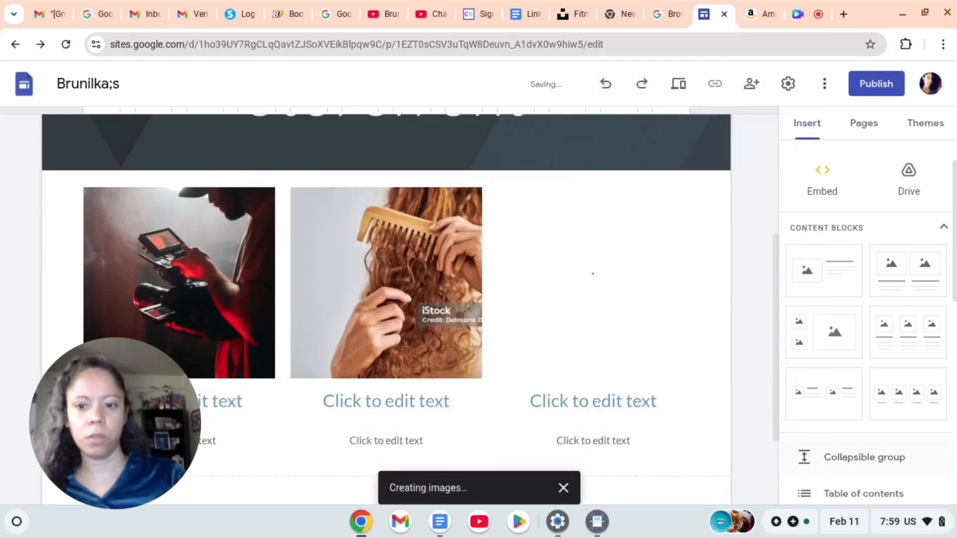
# Enter "Content Creation" as the heading under the camera operator photo and "Curly Hair Car" under the hair combing photo.
pyautogui.click(180, 401)
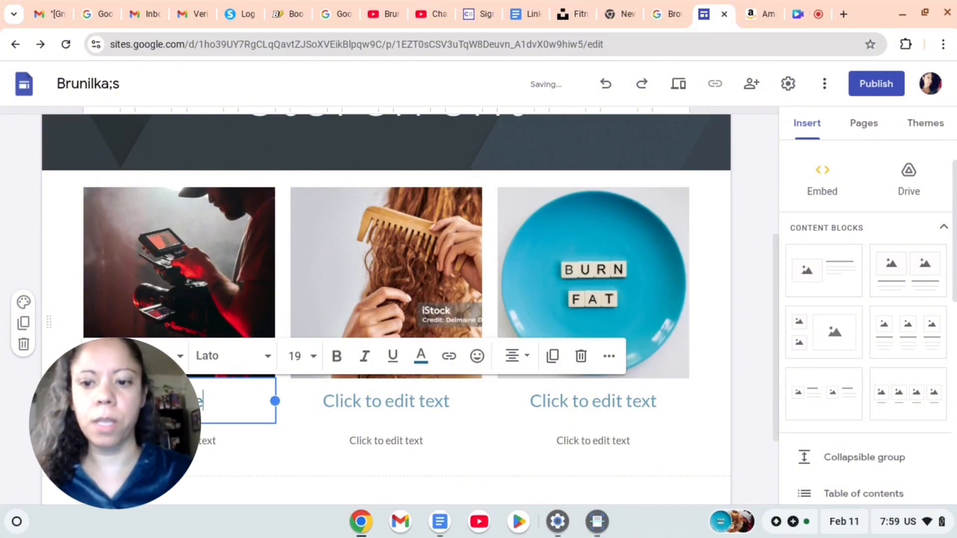
pyautogui.write('Creation')
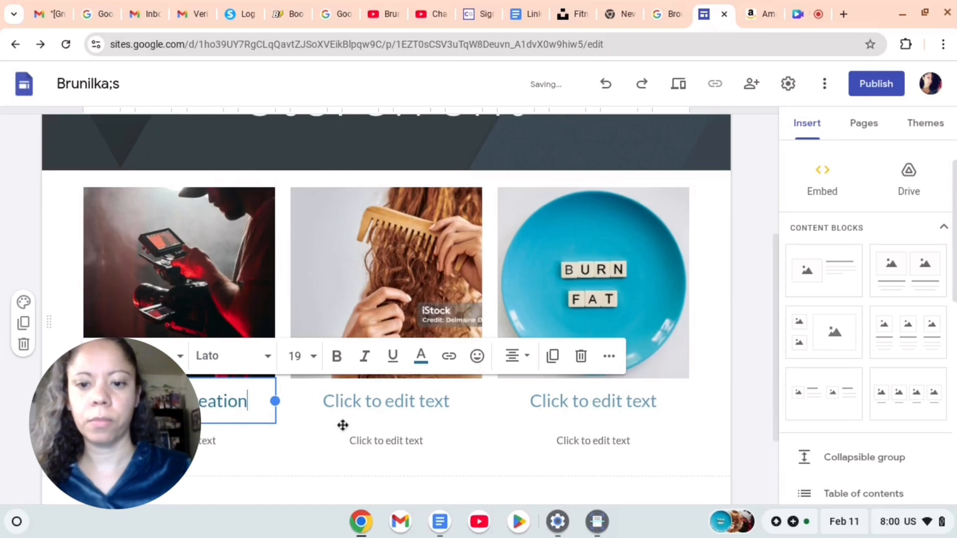
pyautogui.click(362, 406)
pyautogui.write('Cur')
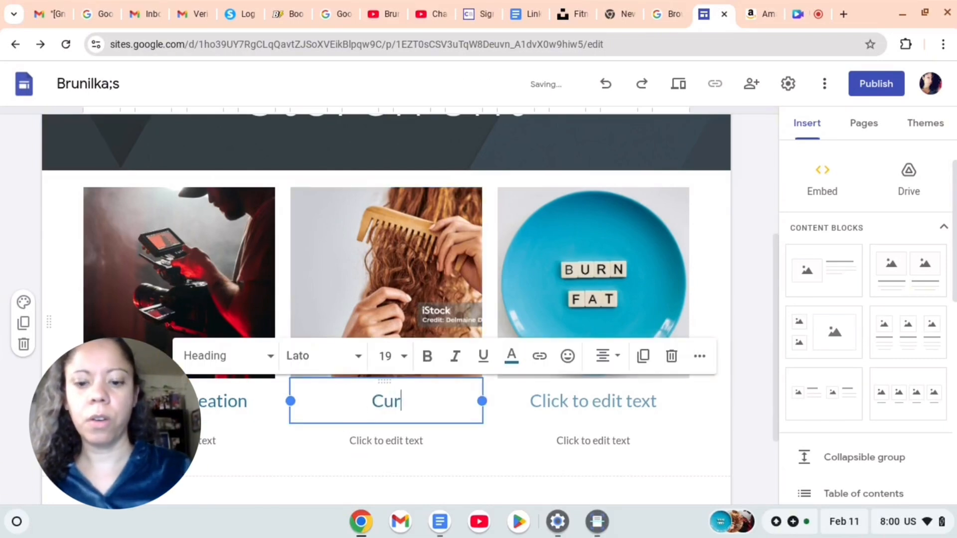
pyautogui.write('o')
pyautogui.press('BackSpace')
pyautogui.write('ly ')
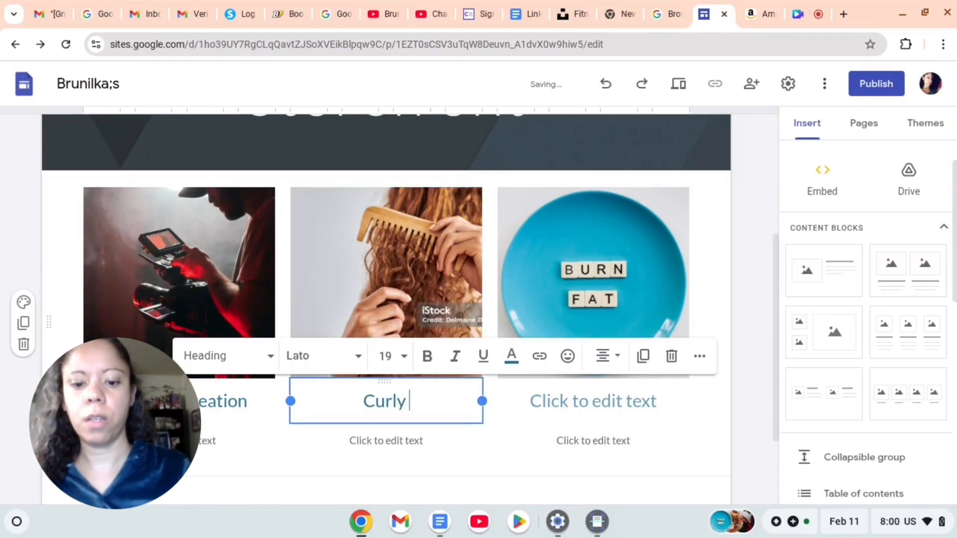
pyautogui.write('Hao')
pyautogui.press('BackSpace')
pyautogui.write('ir')
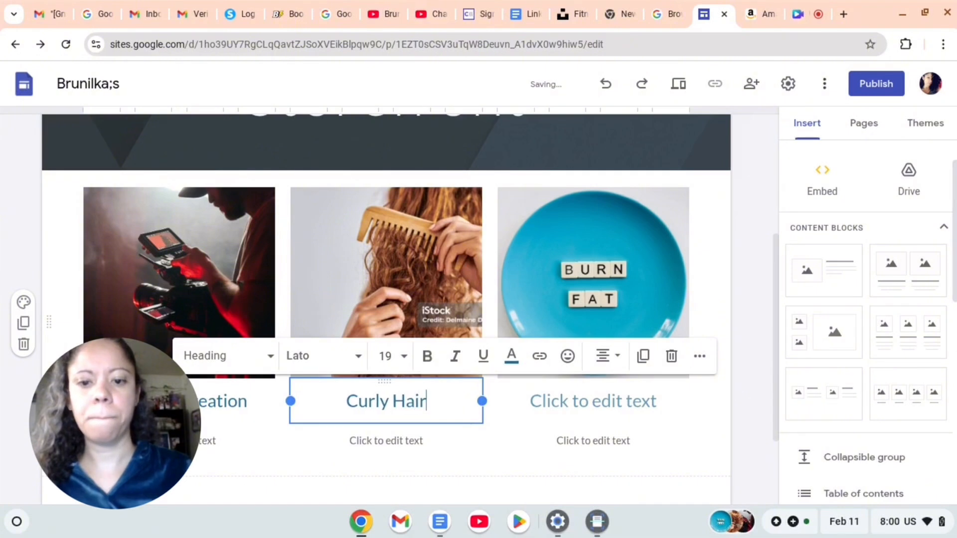
pyautogui.write(' Car')
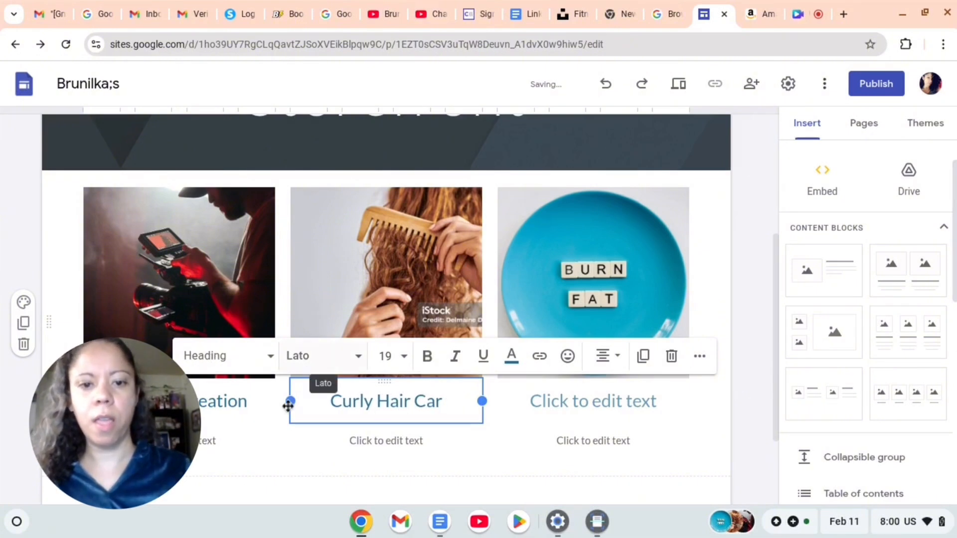
# Left-align the heading under the hair combing photo.
pyautogui.click(607, 356)
pyautogui.click(604, 394)
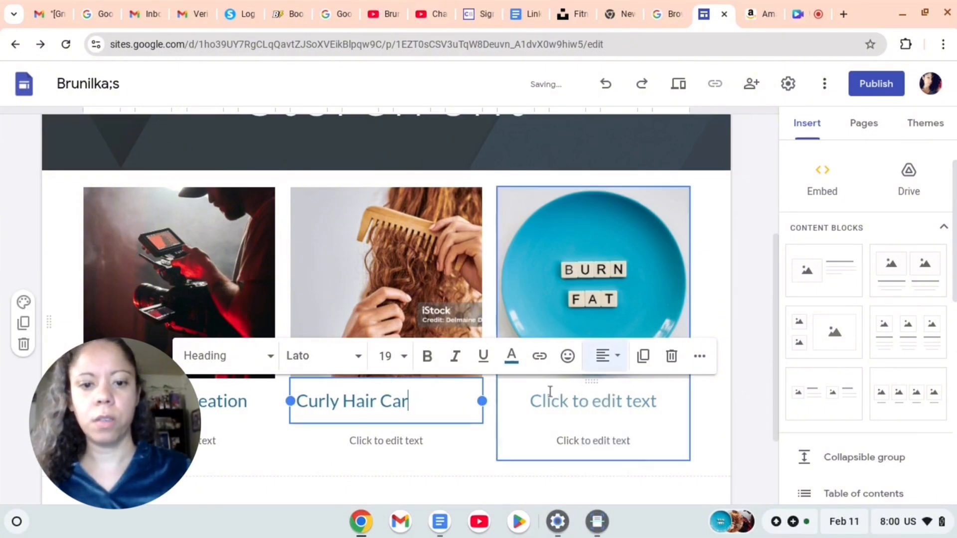
# Enter "Fitness & Health" as the heading under the "BURN FAT" photo and keep it center-aligned.
pyautogui.click(554, 399)
pyautogui.write('Fi')
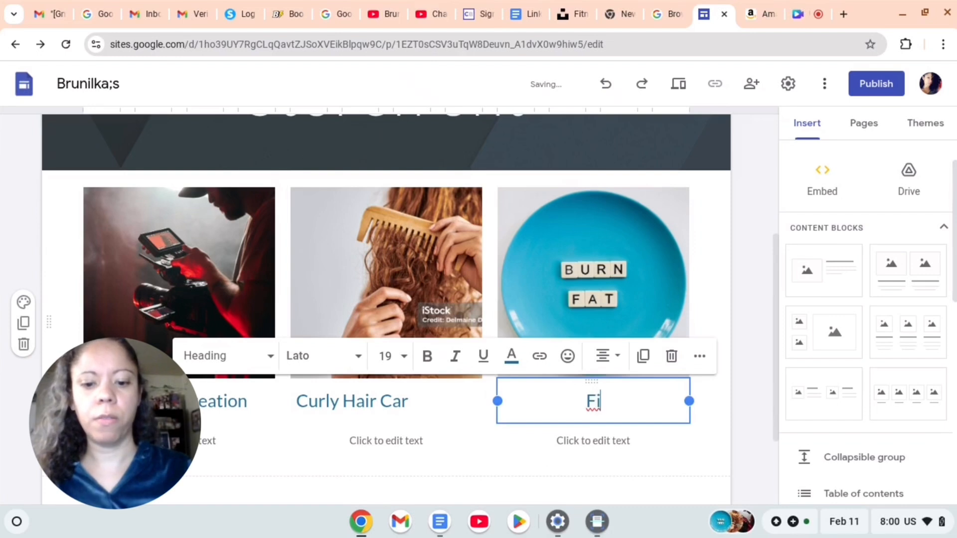
pyautogui.write('tness ')
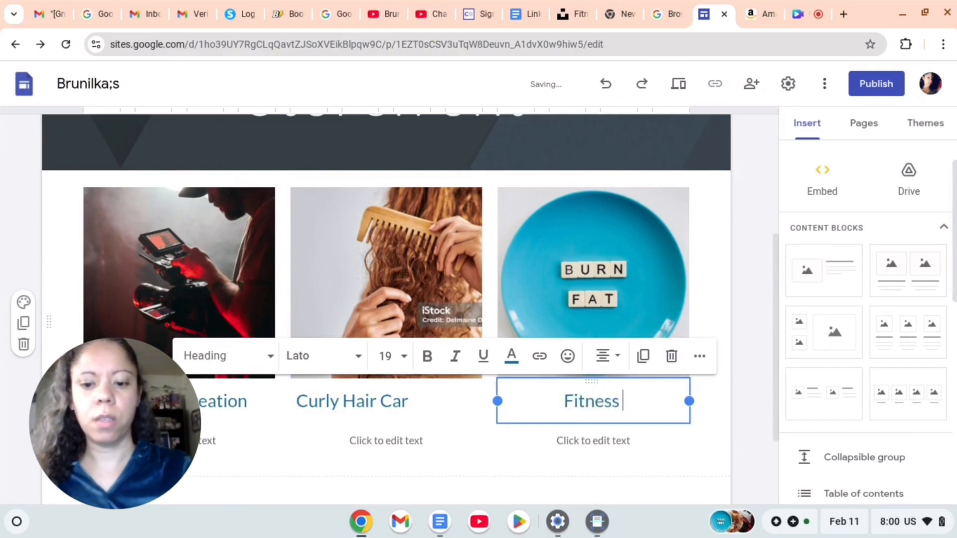
pyautogui.write('$')
pyautogui.press('BackSpace')
pyautogui.write('& ')
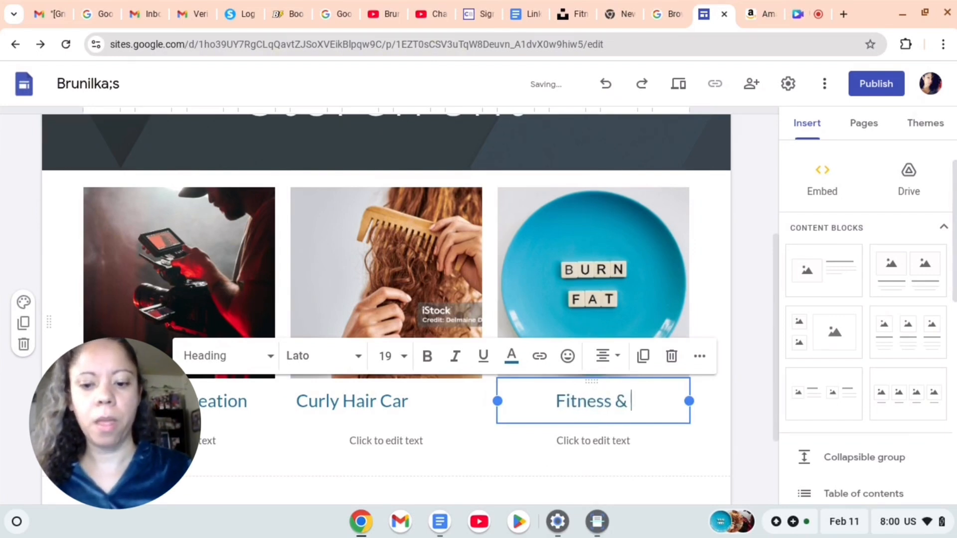
pyautogui.write('Health')
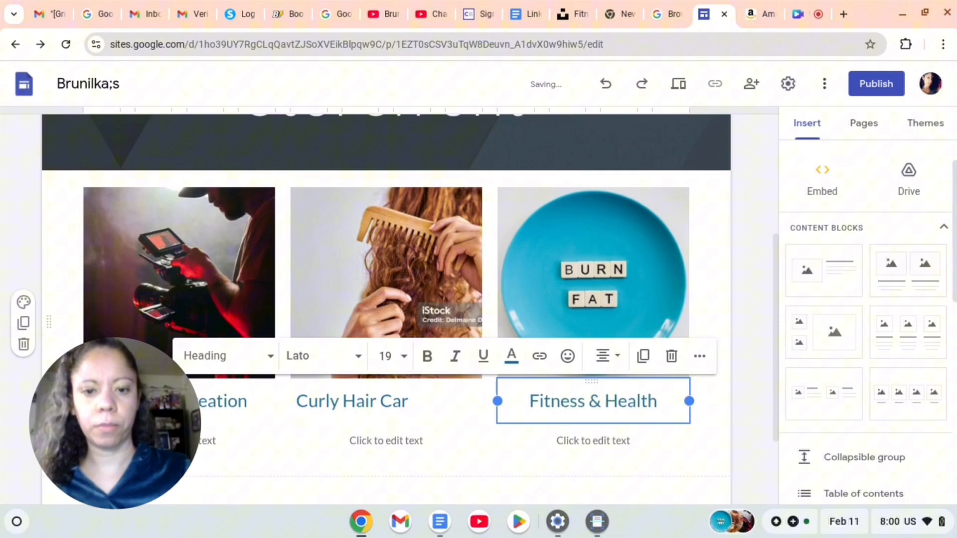
pyautogui.click(605, 356)
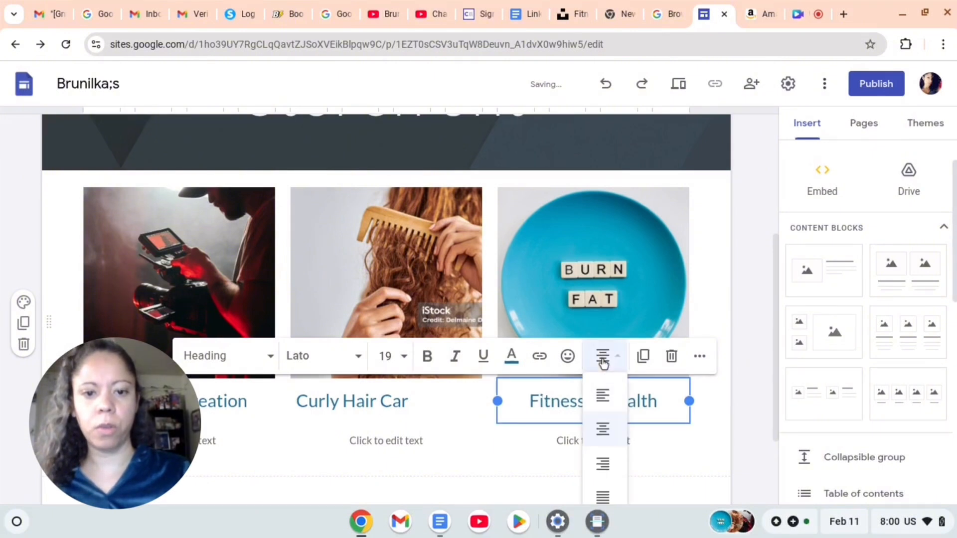
pyautogui.click(603, 429)
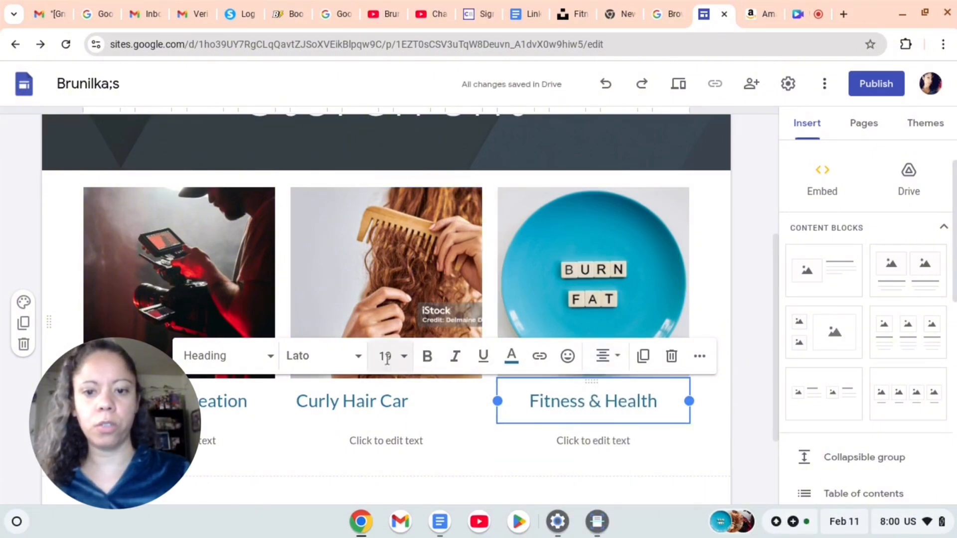
# Center-align the "Curly Hair Car" heading under the hair combing photo.
pyautogui.click(356, 402)
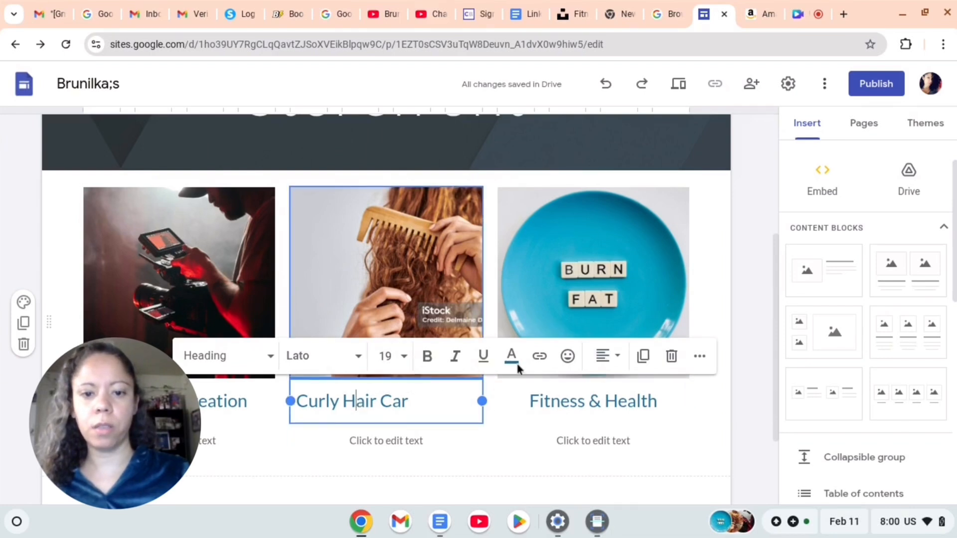
pyautogui.click(604, 359)
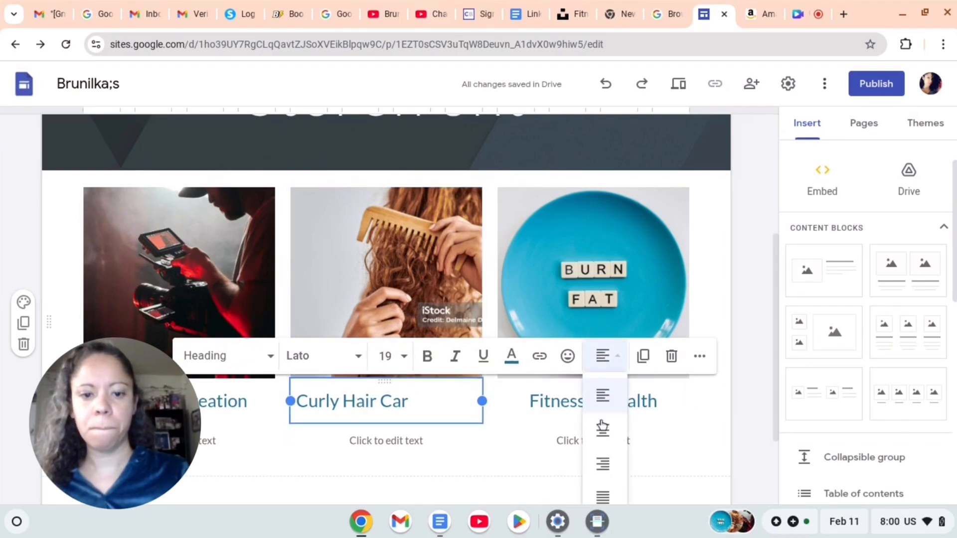
pyautogui.click(603, 429)
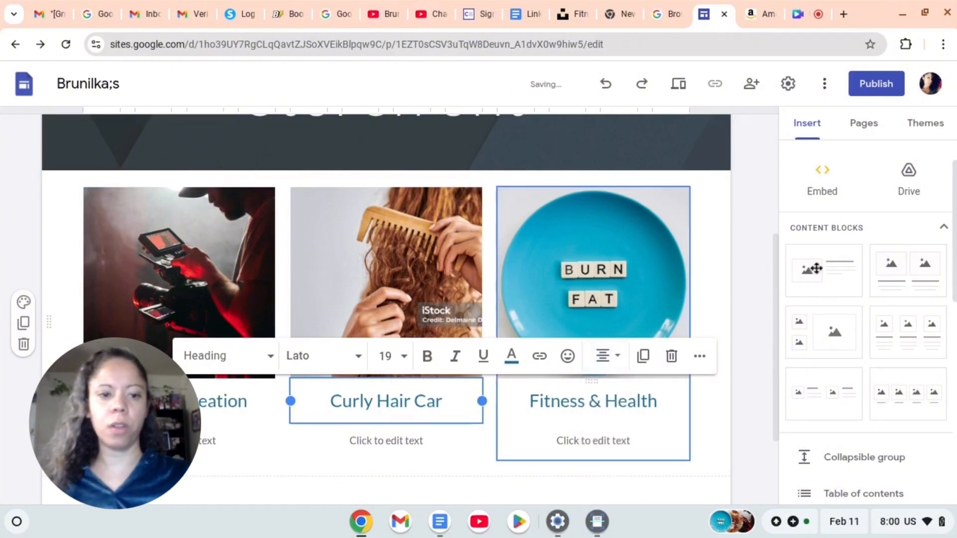
pyautogui.click(759, 179)
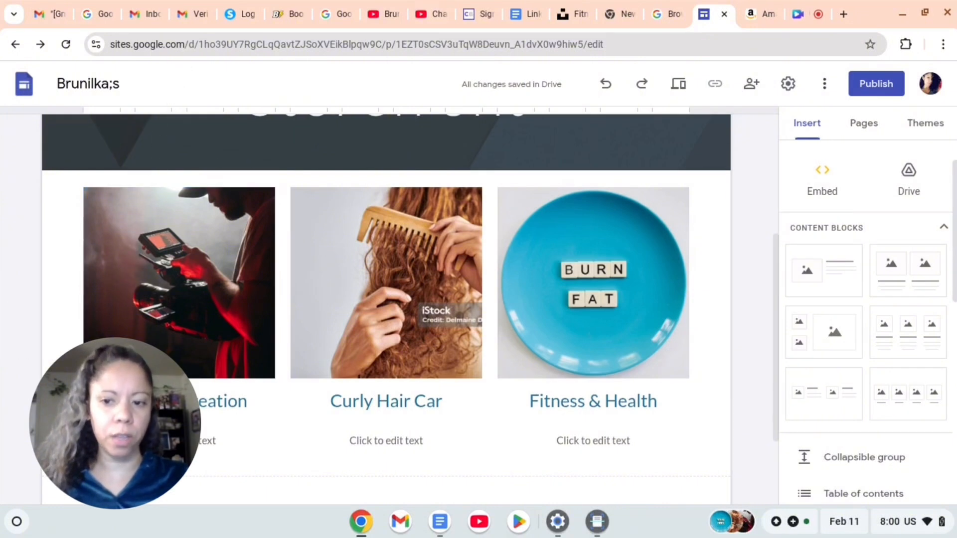
pyautogui.click(158, 308)
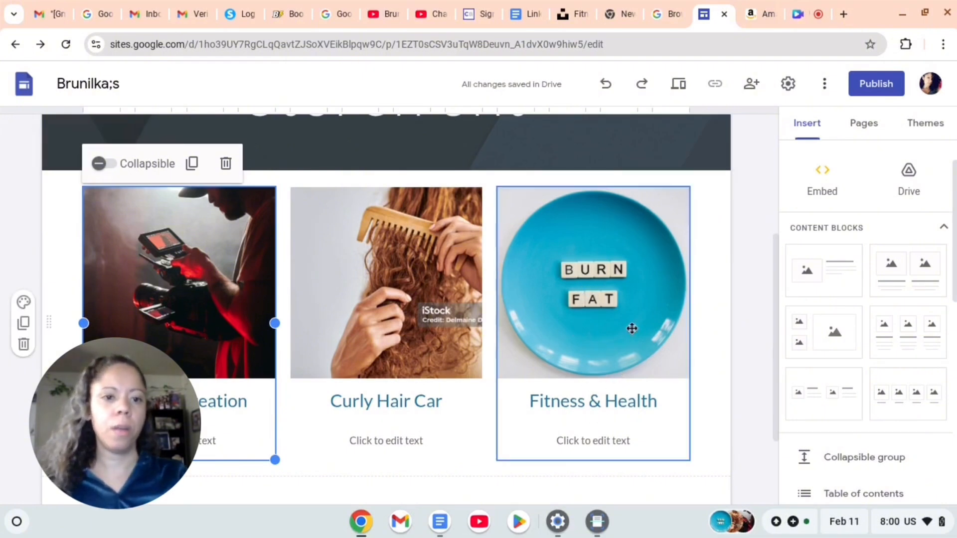
# Add a new page named "Content creation" to the site.
pyautogui.click(864, 124)
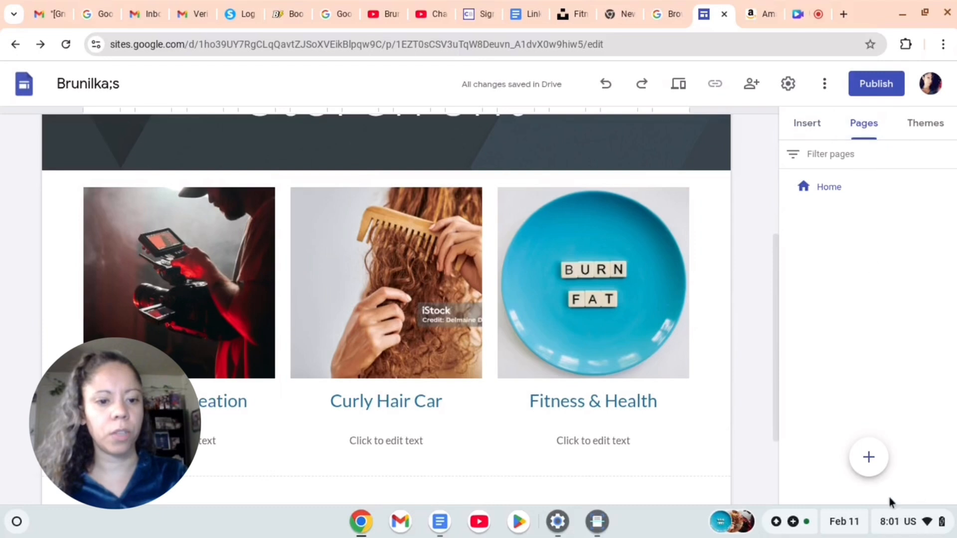
pyautogui.moveTo(871, 457)
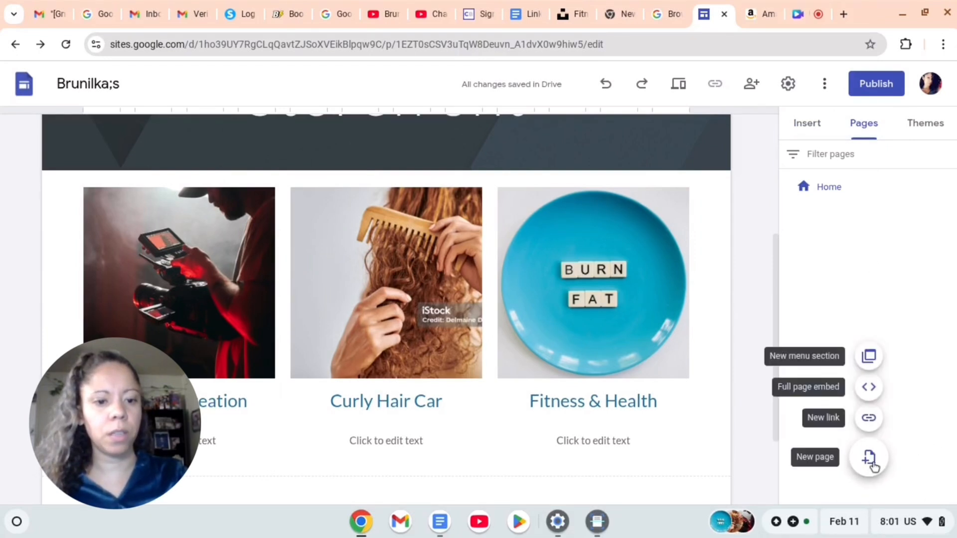
pyautogui.click(869, 458)
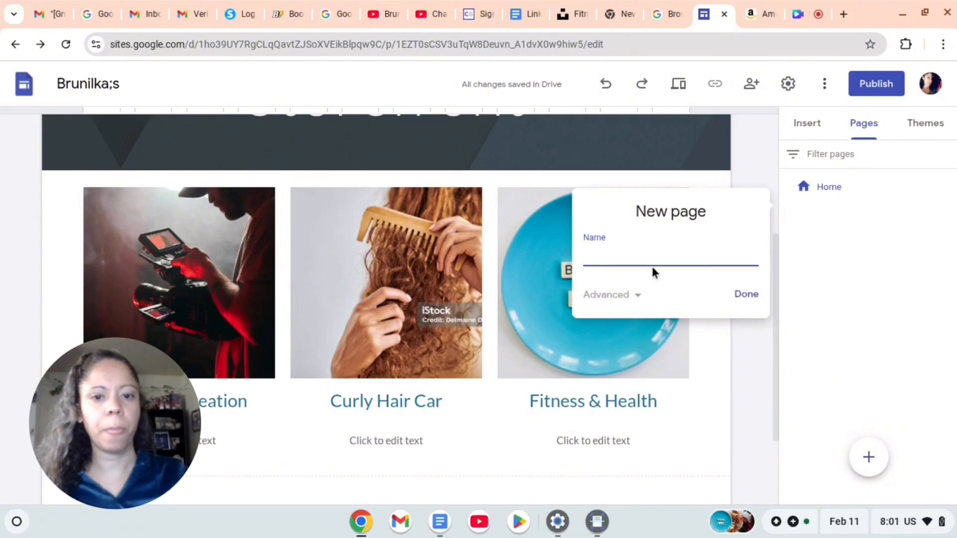
pyautogui.write('Content creation')
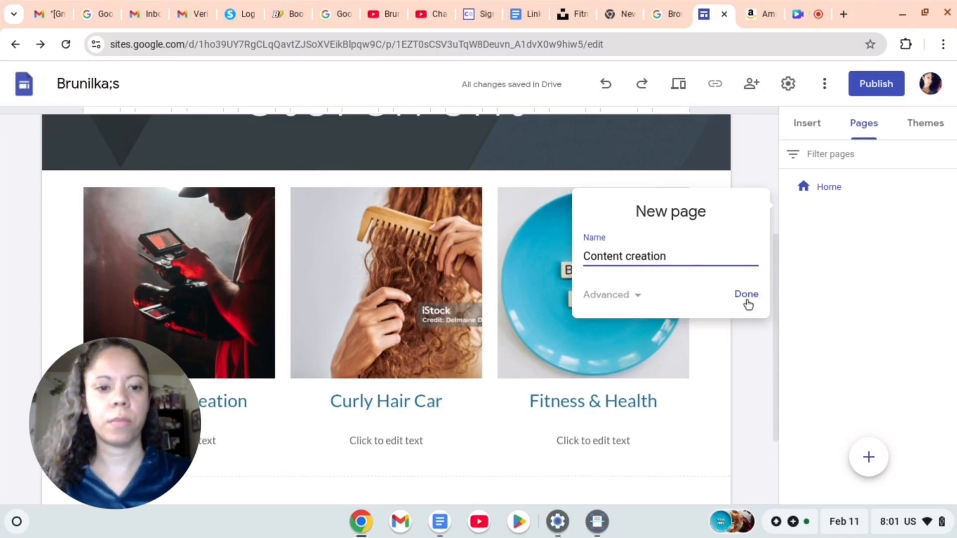
pyautogui.click(746, 297)
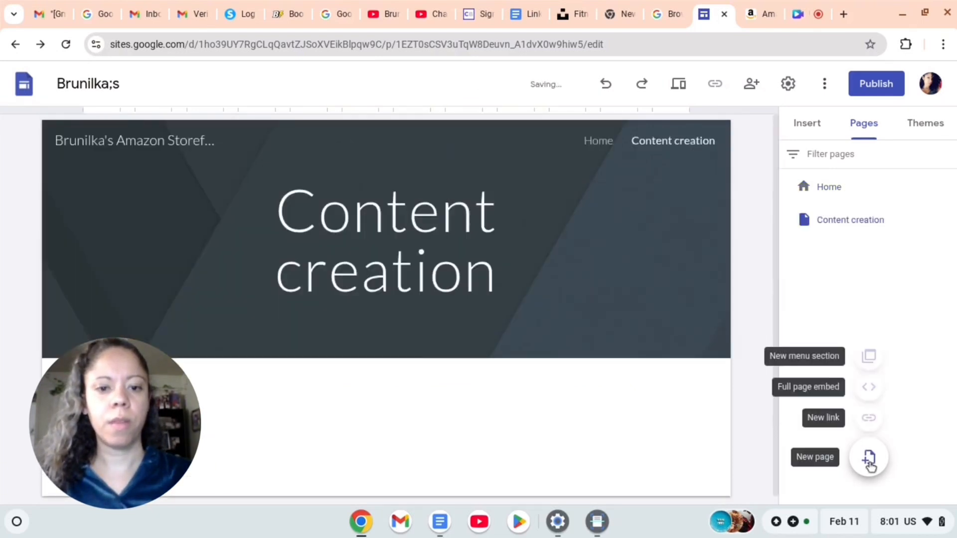
# Add a new page named "Curly hair care" to the site.
pyautogui.click(869, 462)
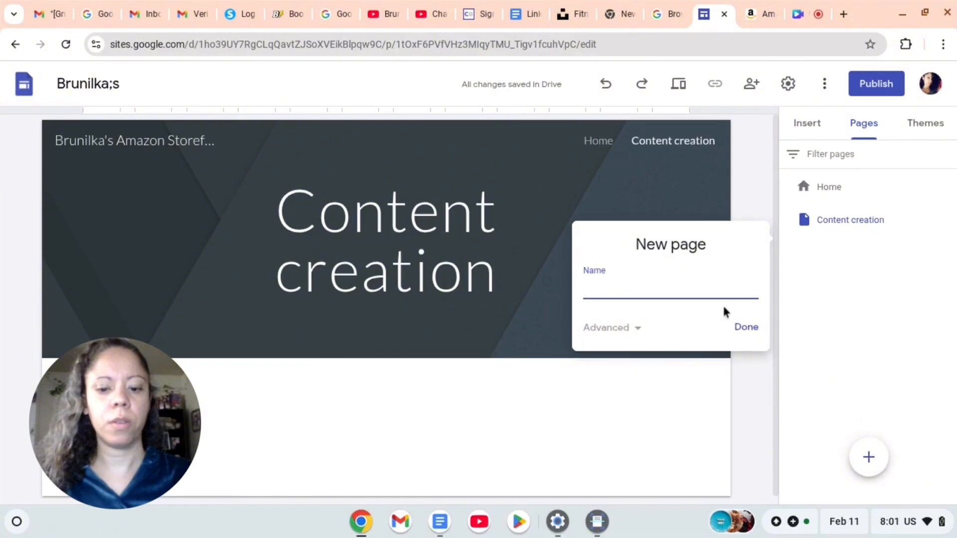
pyautogui.write('Curly hair care')
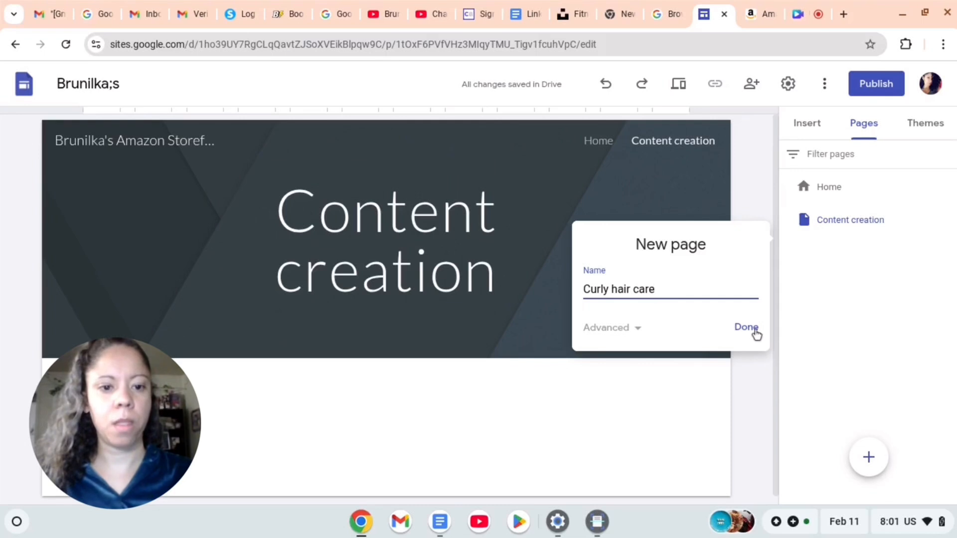
pyautogui.click(754, 331)
# Add a new page named "Fitness & health" to the site.
pyautogui.click(867, 461)
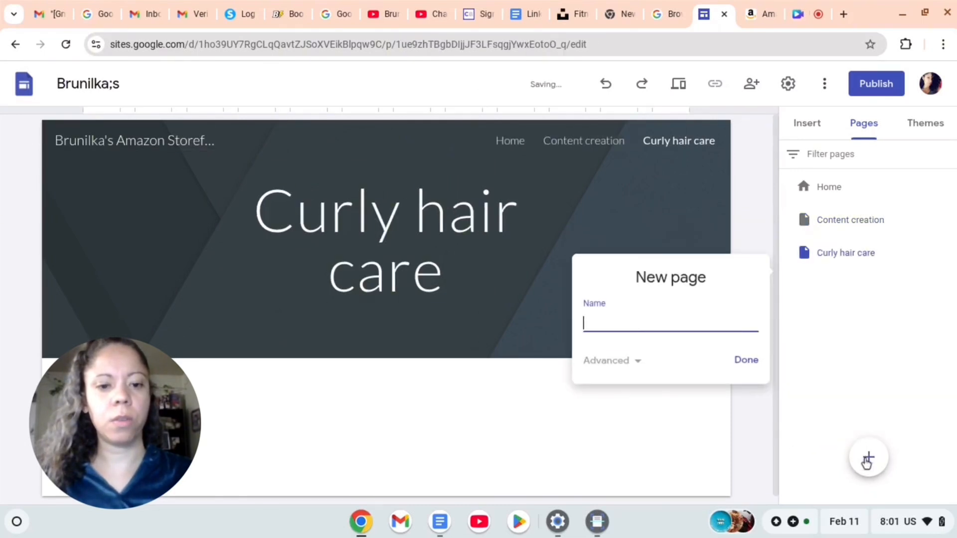
pyautogui.write('fitne')
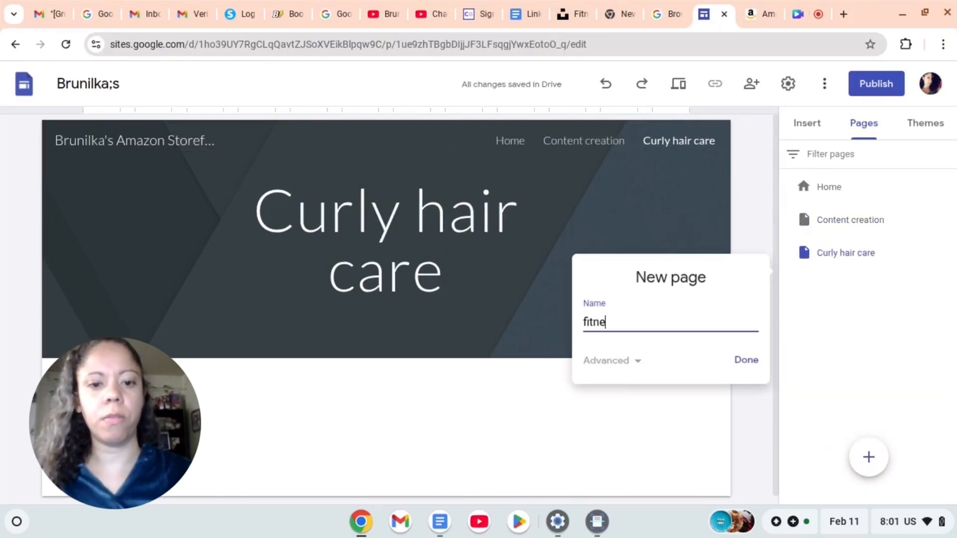
pyautogui.write('ss & health')
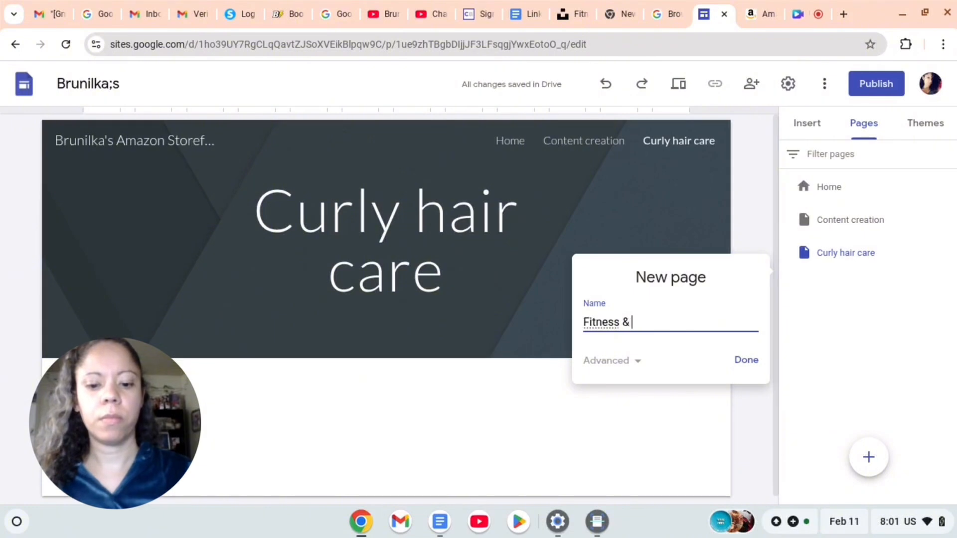
pyautogui.click(749, 359)
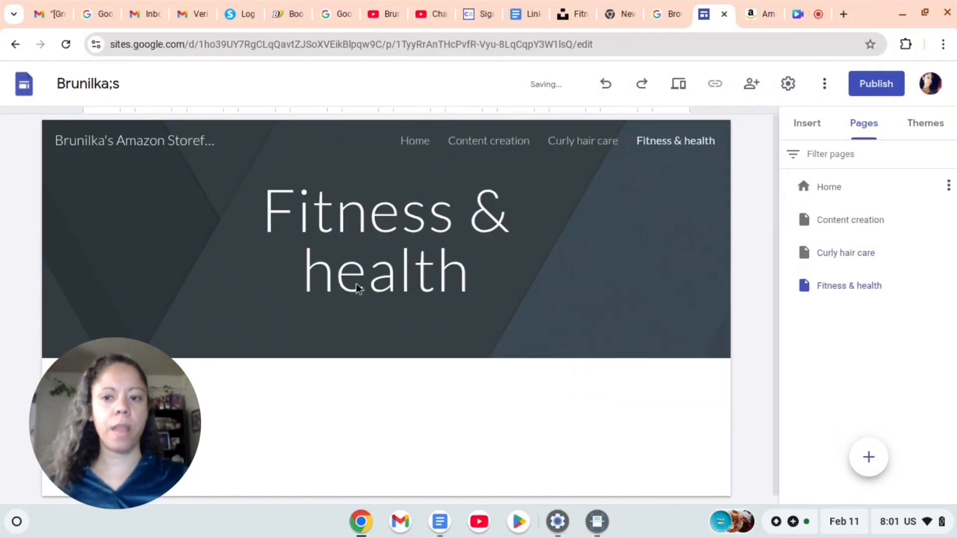
# On the Home page, link the camera photo above the Content Creation heading to the site's "Content creation" page.
pyautogui.click(817, 188)
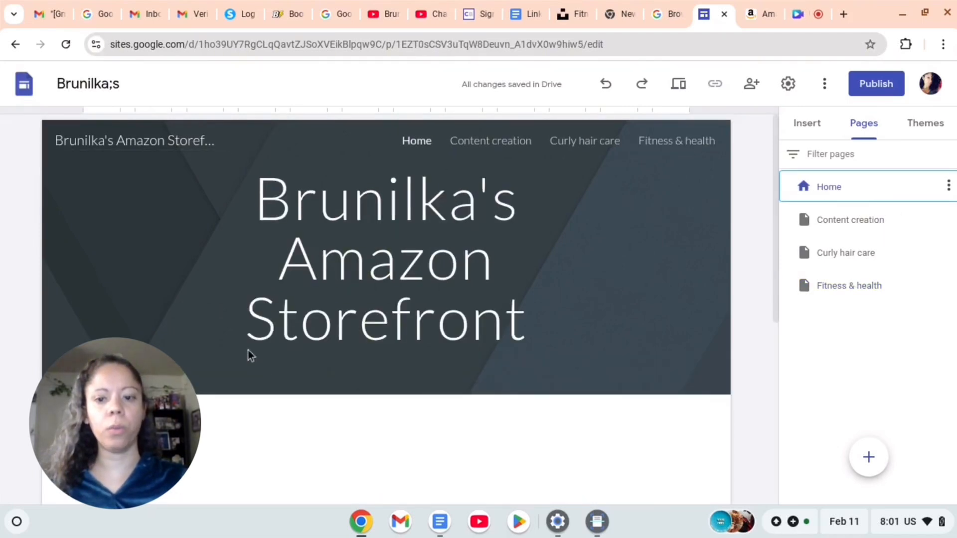
pyautogui.scroll(-3, 247, 353)
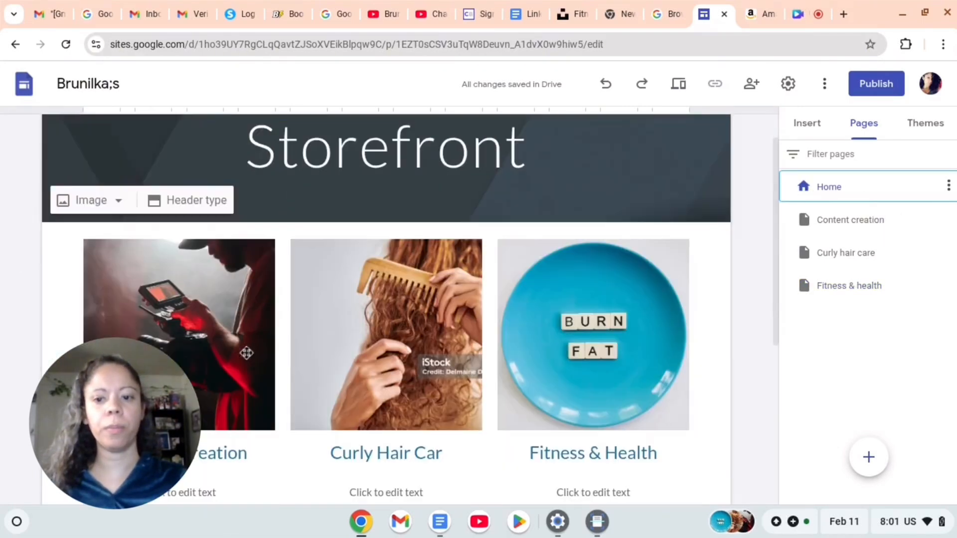
pyautogui.click(170, 305)
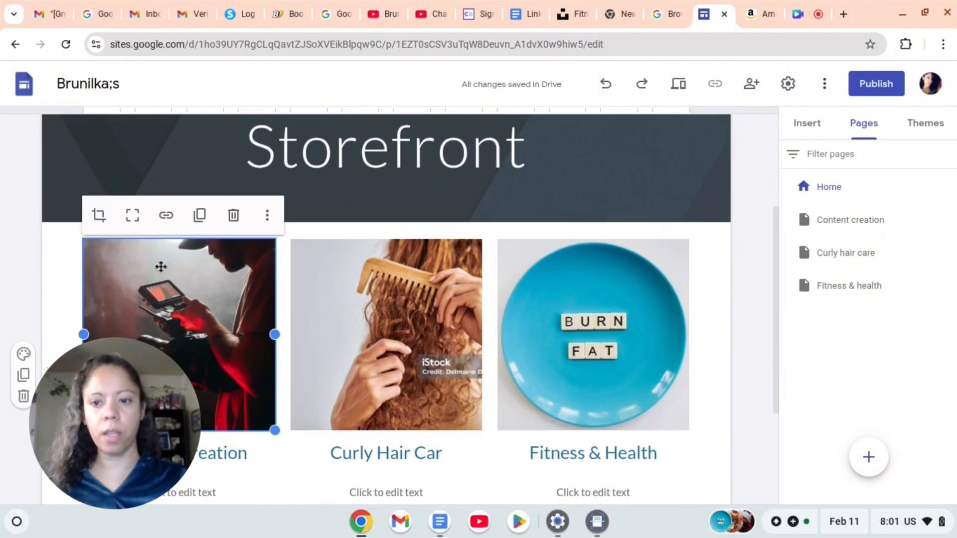
pyautogui.click(168, 217)
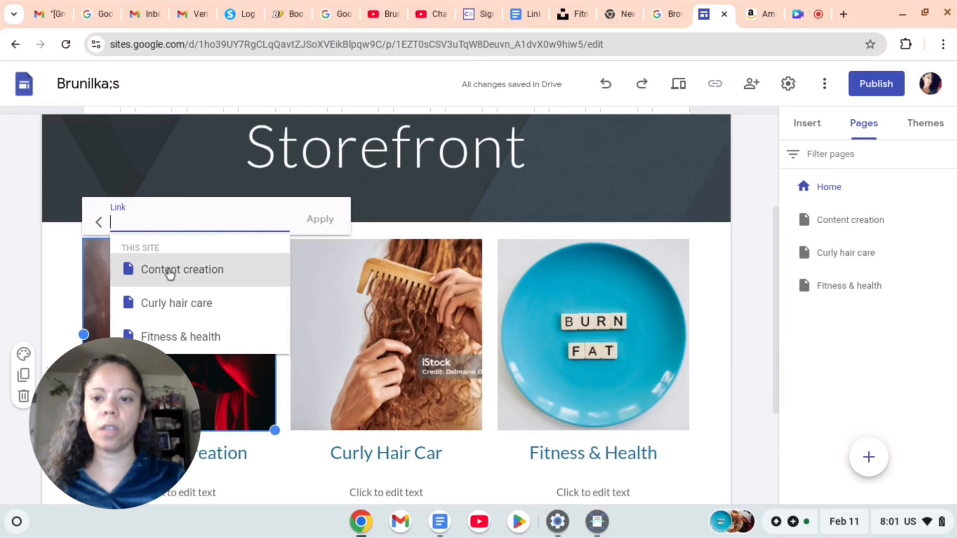
pyautogui.click(169, 271)
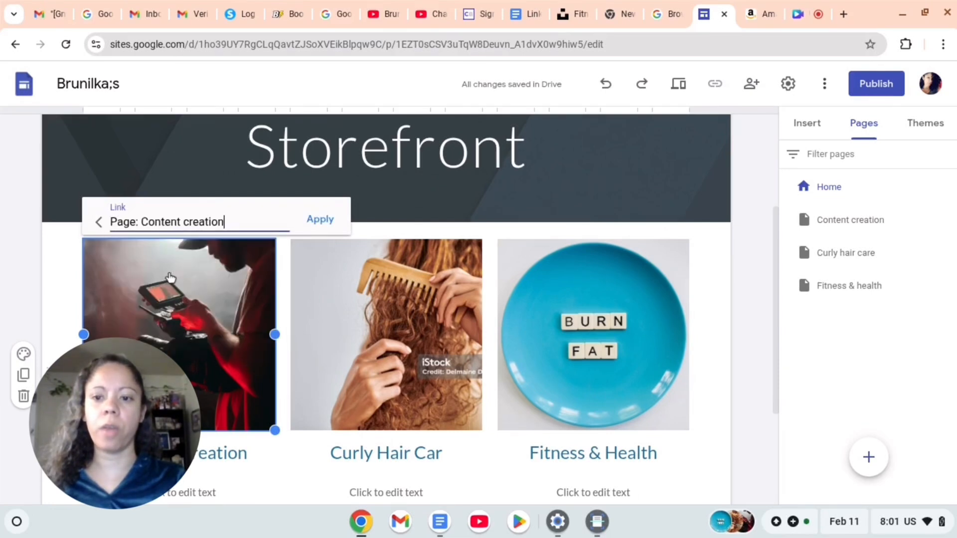
pyautogui.click(321, 220)
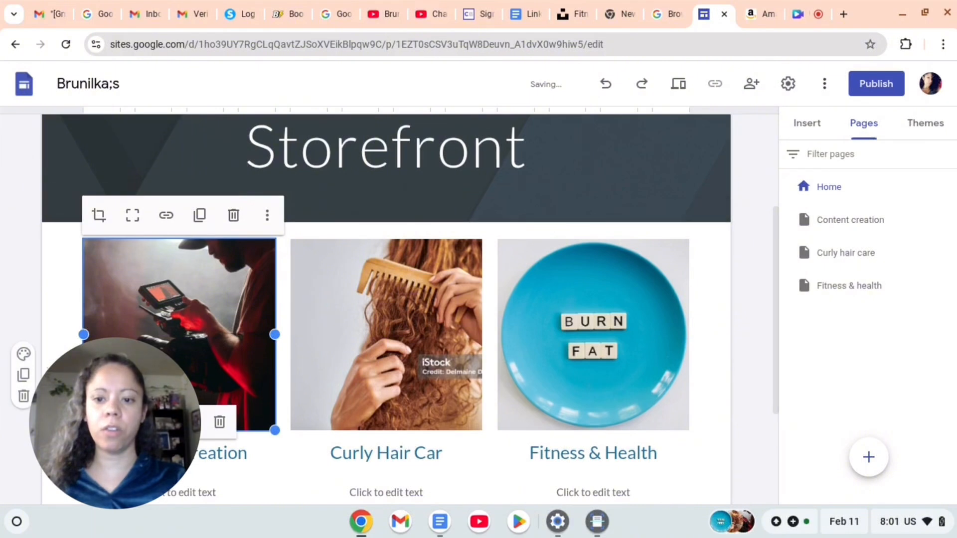
# Link the hair combing photo on the Home page to the site's "Curly hair care" page.
pyautogui.click(396, 306)
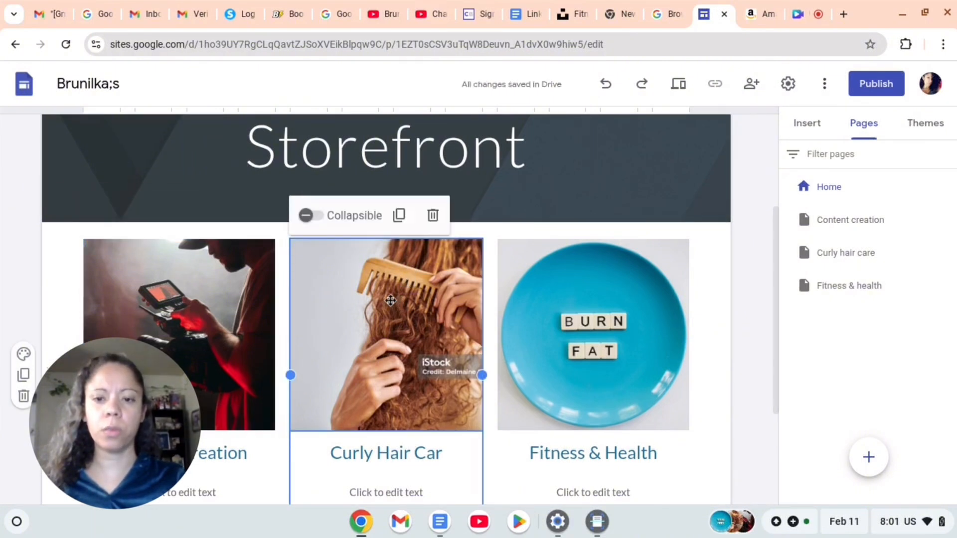
pyautogui.click(388, 304)
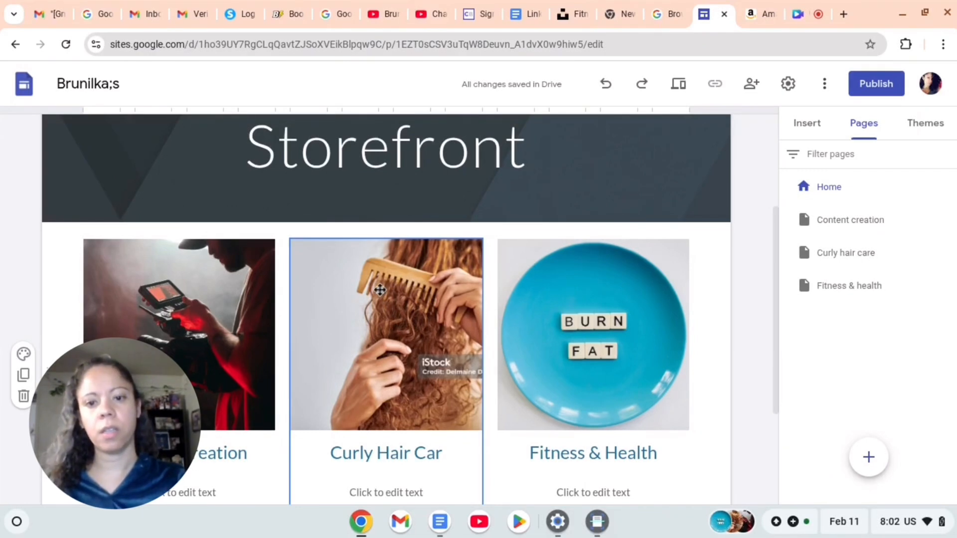
pyautogui.click(366, 338)
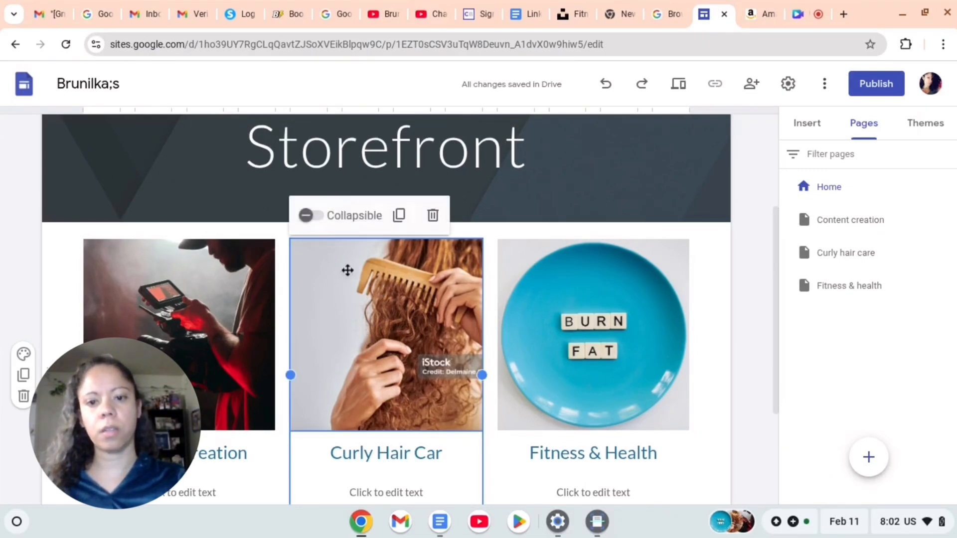
pyautogui.click(371, 292)
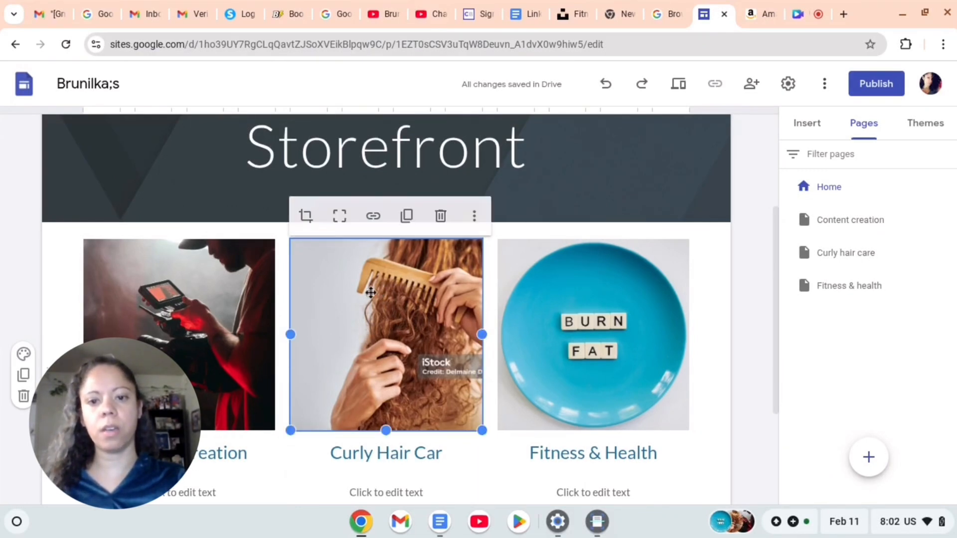
pyautogui.click(374, 215)
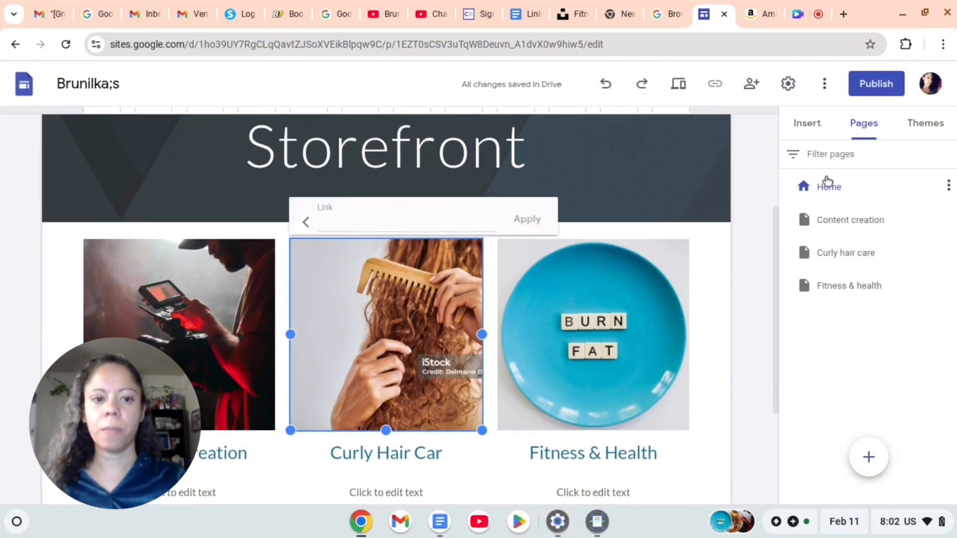
pyautogui.click(424, 220)
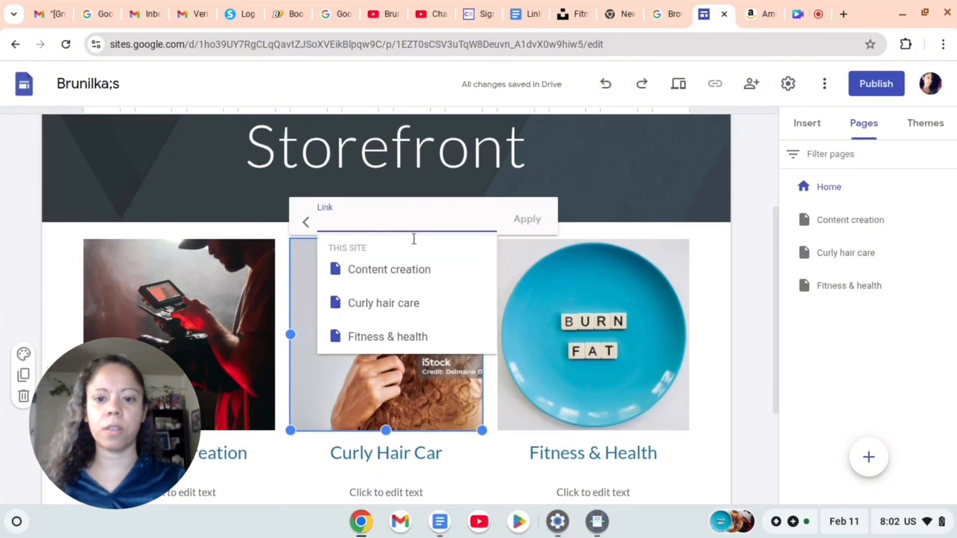
pyautogui.click(393, 303)
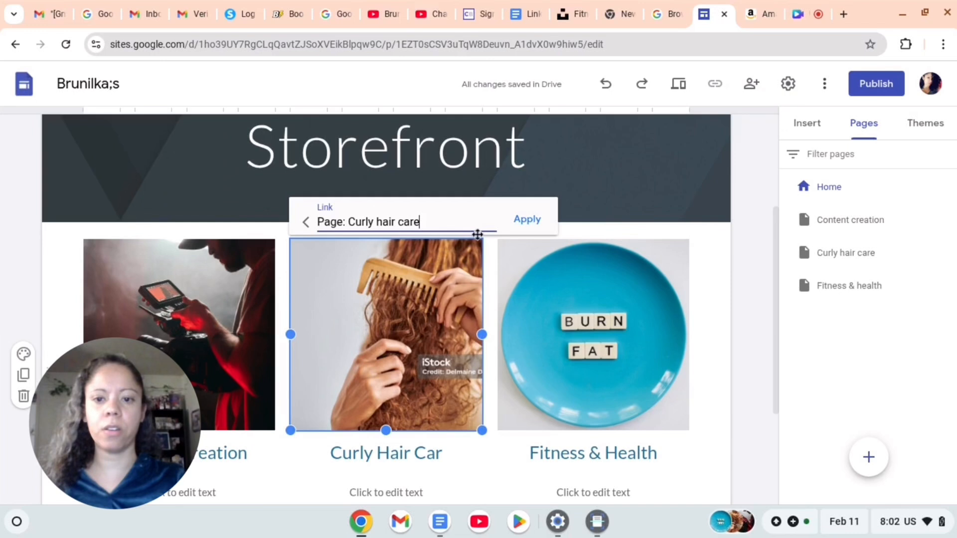
pyautogui.click(519, 224)
# Link the blue "Burn Fat" plate photo to the site's "Fitness & health" page.
pyautogui.click(619, 324)
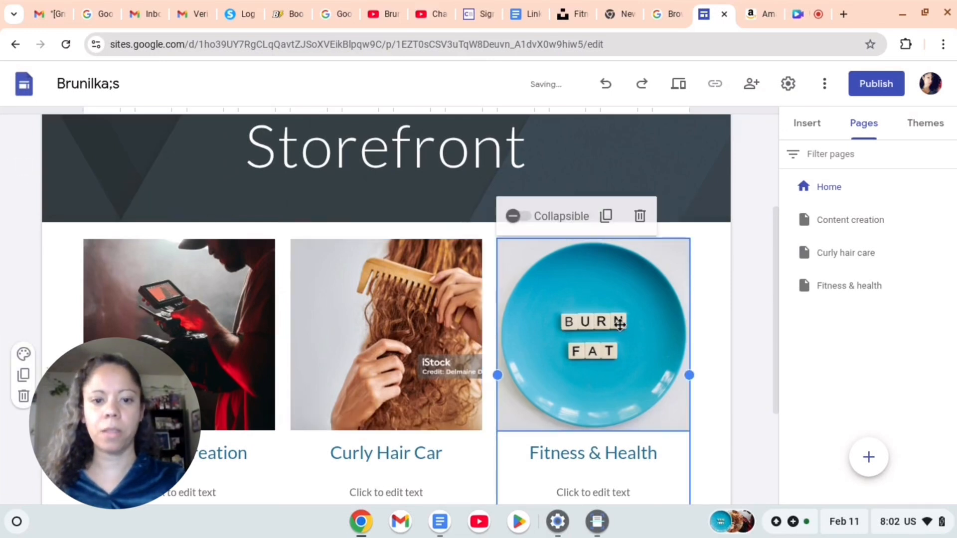
pyautogui.click(619, 324)
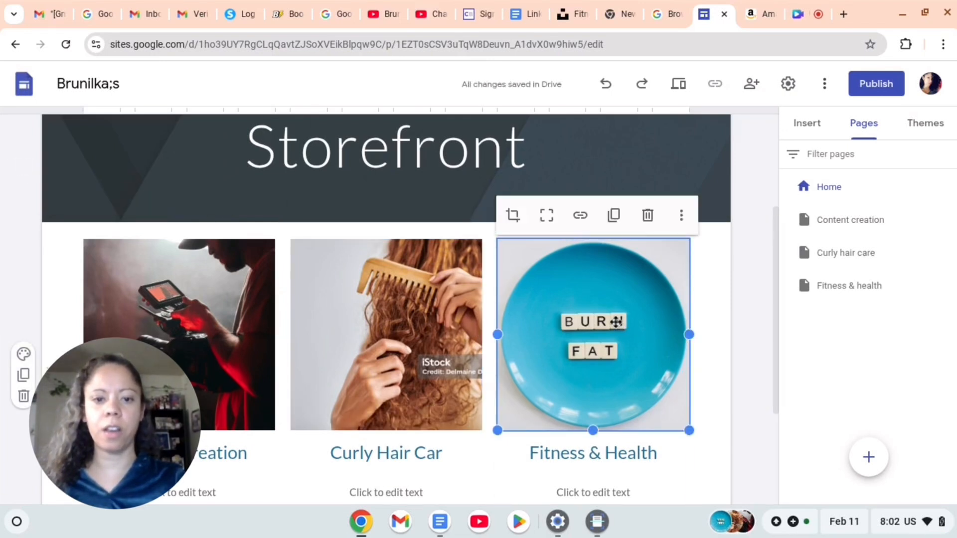
pyautogui.click(578, 217)
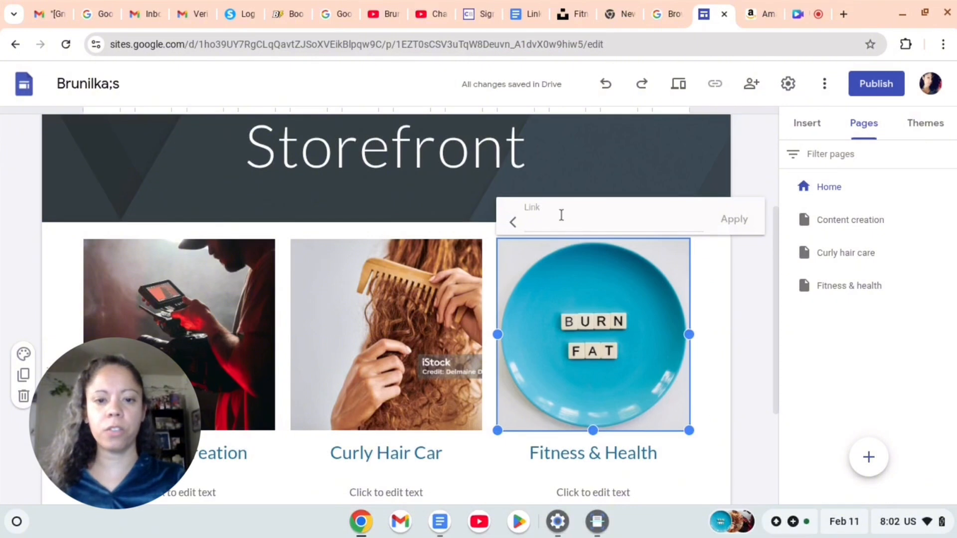
pyautogui.click(629, 217)
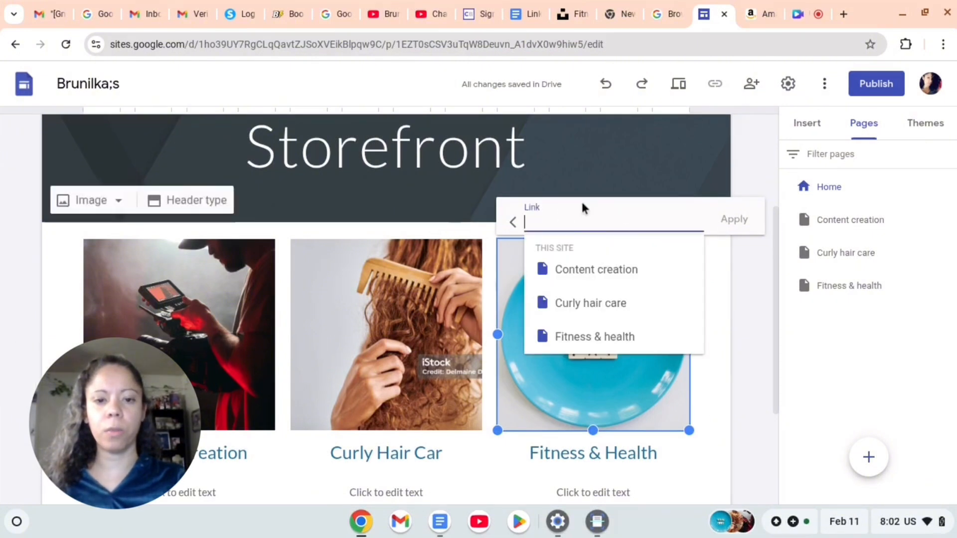
pyautogui.click(605, 339)
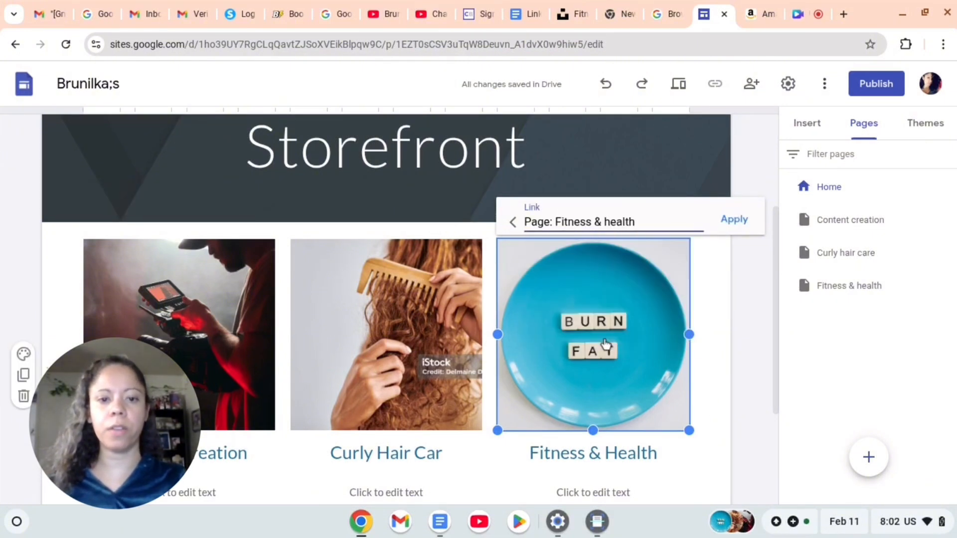
pyautogui.click(732, 224)
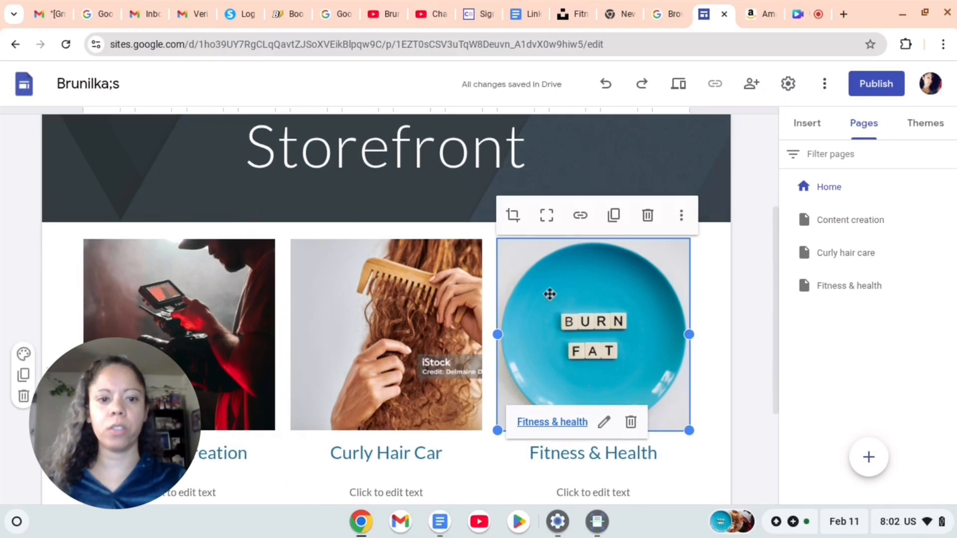
# Set the site's navigation mode to Side and check the page links in the resulting side menu.
pyautogui.scroll(-2, 548, 301)
pyautogui.scroll(6, 570, 228)
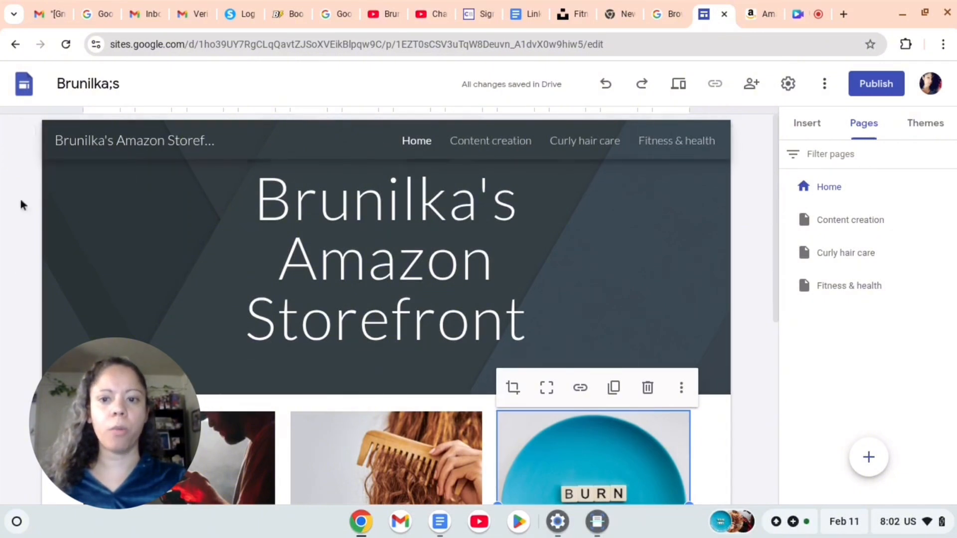
pyautogui.click(788, 86)
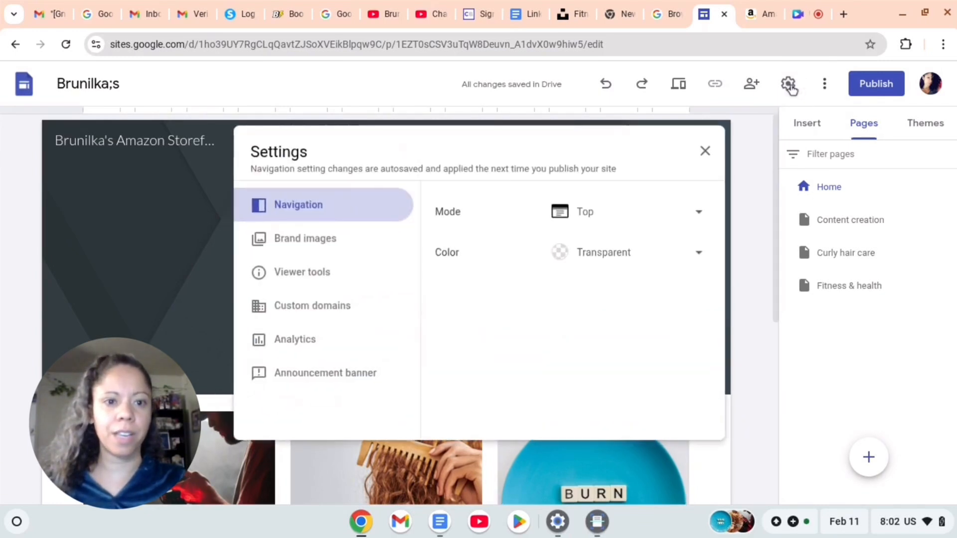
pyautogui.click(564, 219)
pyautogui.click(593, 246)
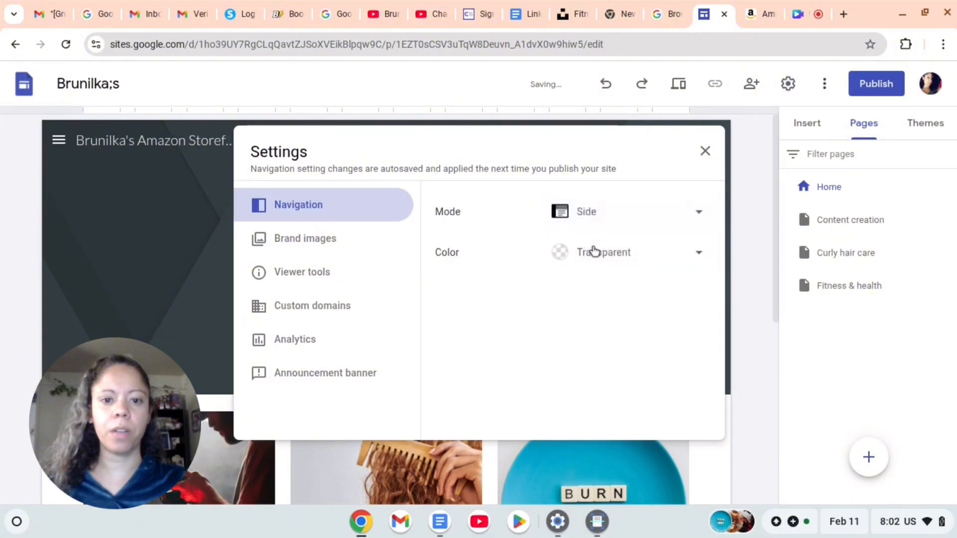
pyautogui.click(149, 210)
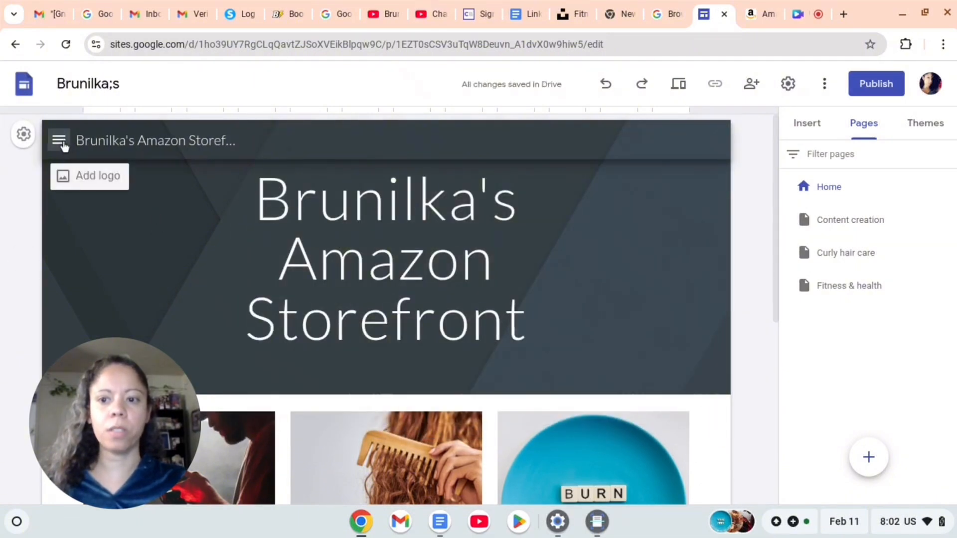
pyautogui.click(59, 141)
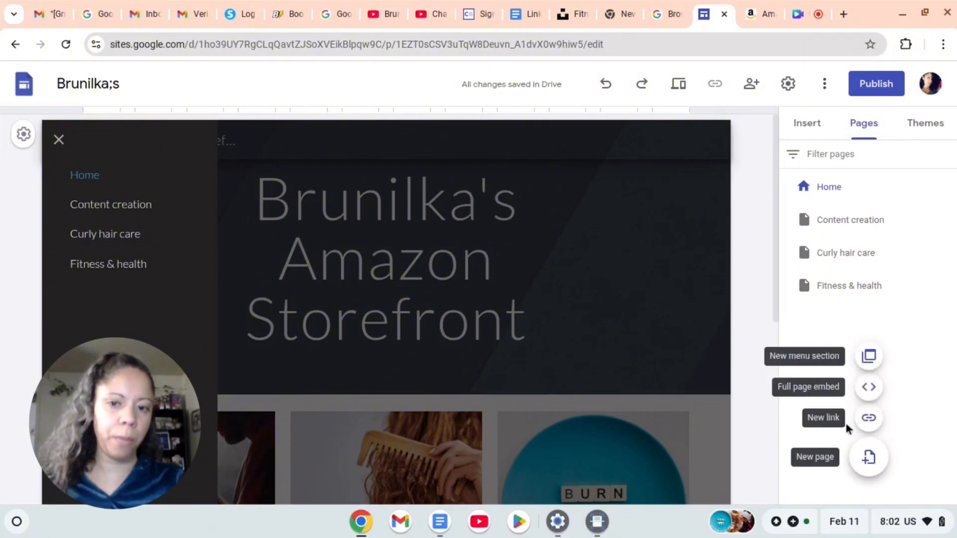
pyautogui.click(757, 240)
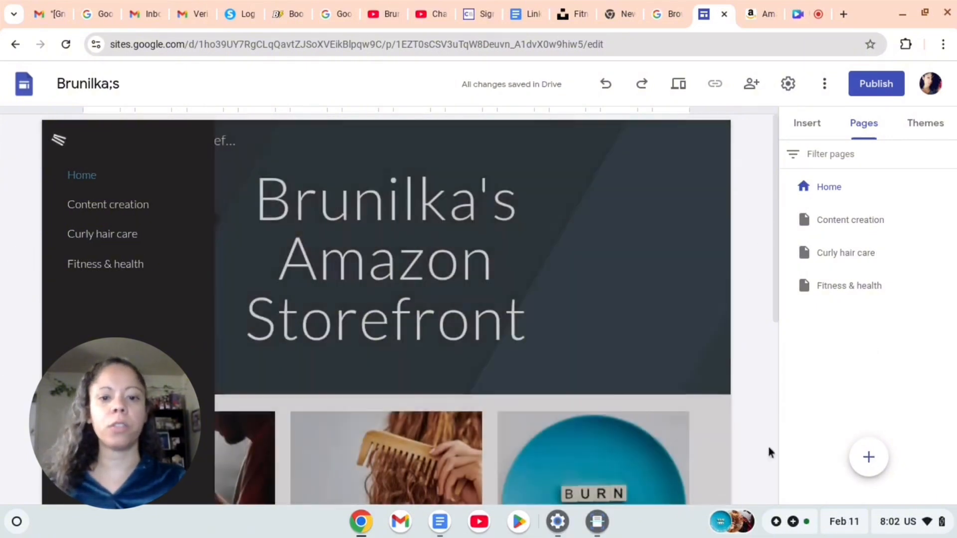
# Preview the Home page to check the side navigation and the linked category images, and return to the editor.
pyautogui.scroll(-2, 580, 436)
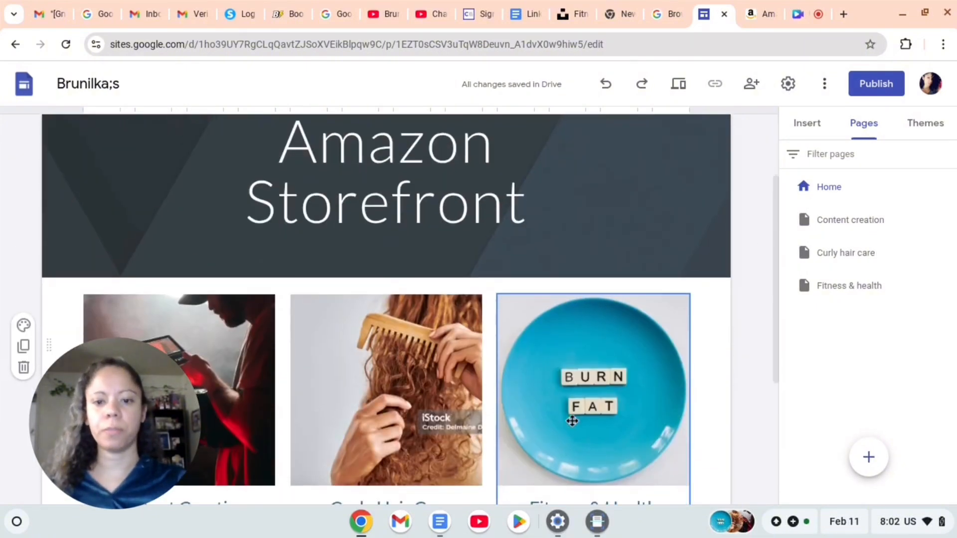
pyautogui.scroll(-3, 572, 424)
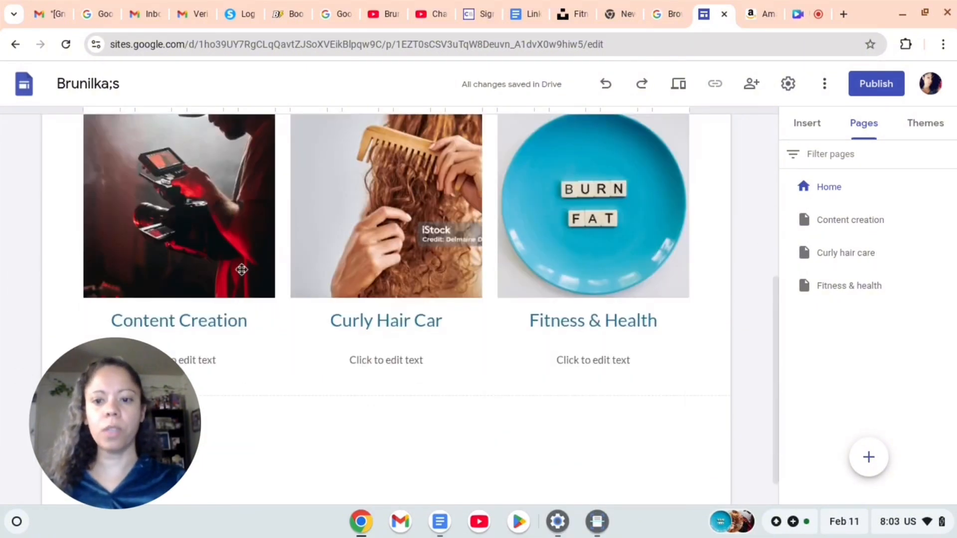
pyautogui.click(209, 211)
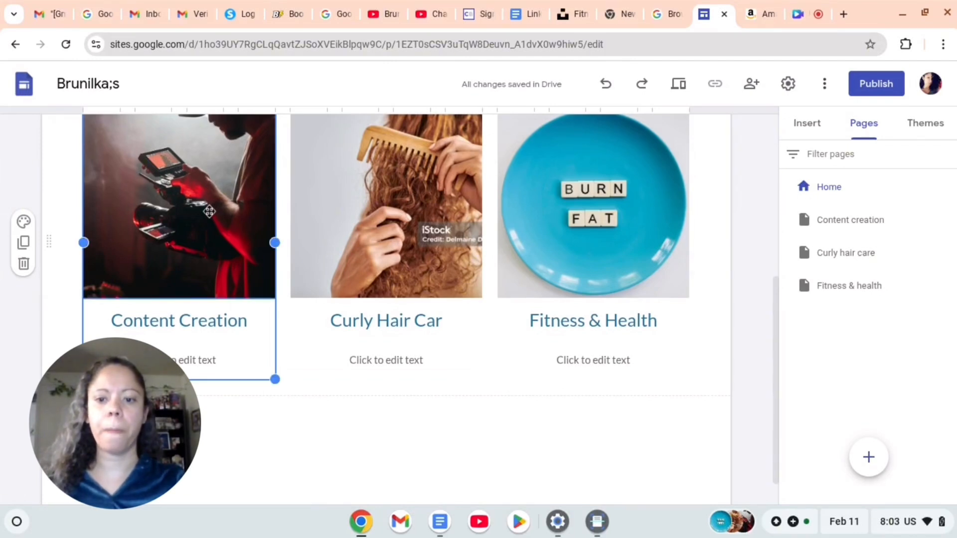
pyautogui.scroll(5, 427, 220)
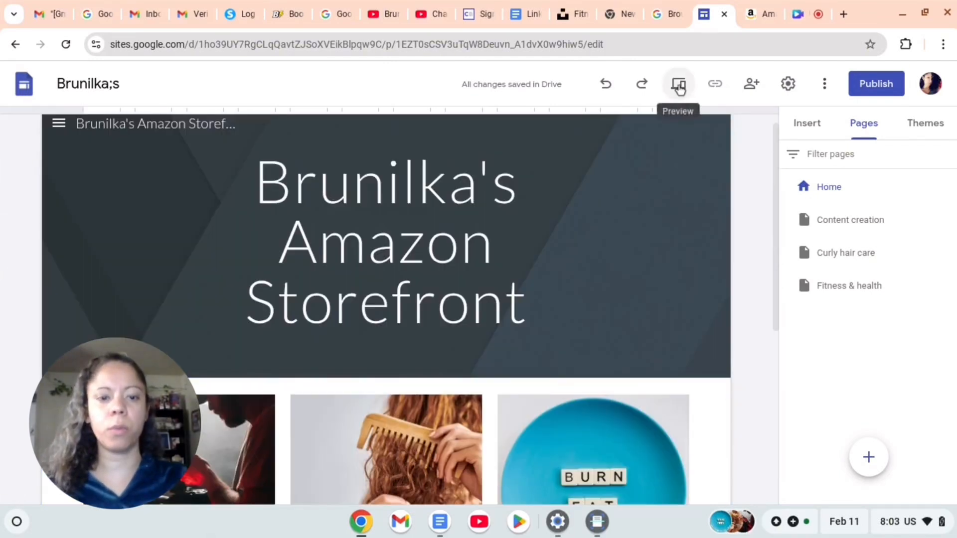
pyautogui.click(678, 84)
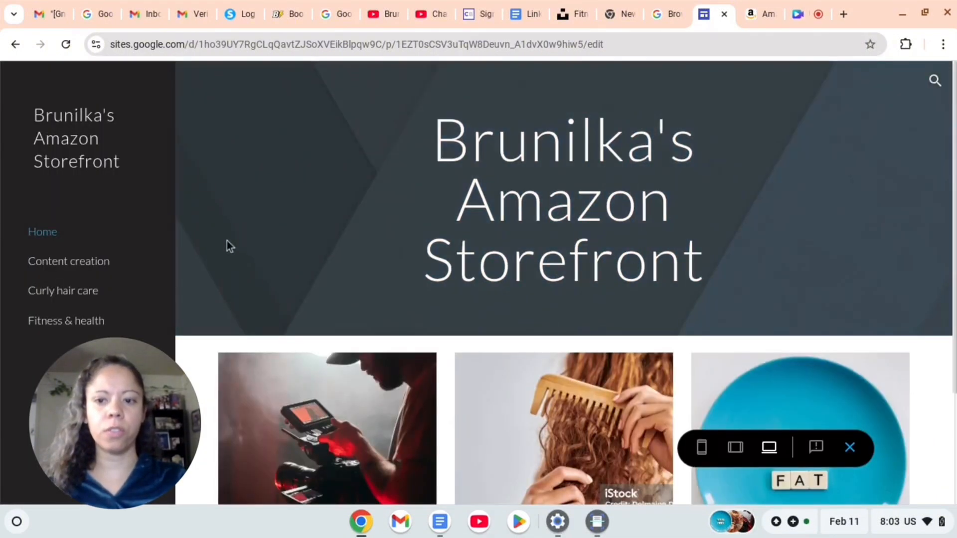
pyautogui.scroll(-3, 485, 267)
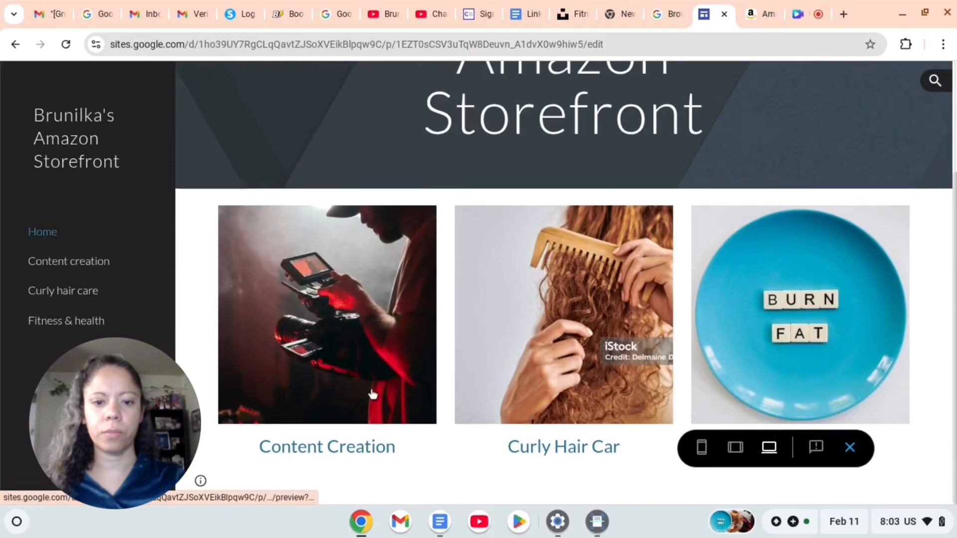
pyautogui.scroll(3, 713, 213)
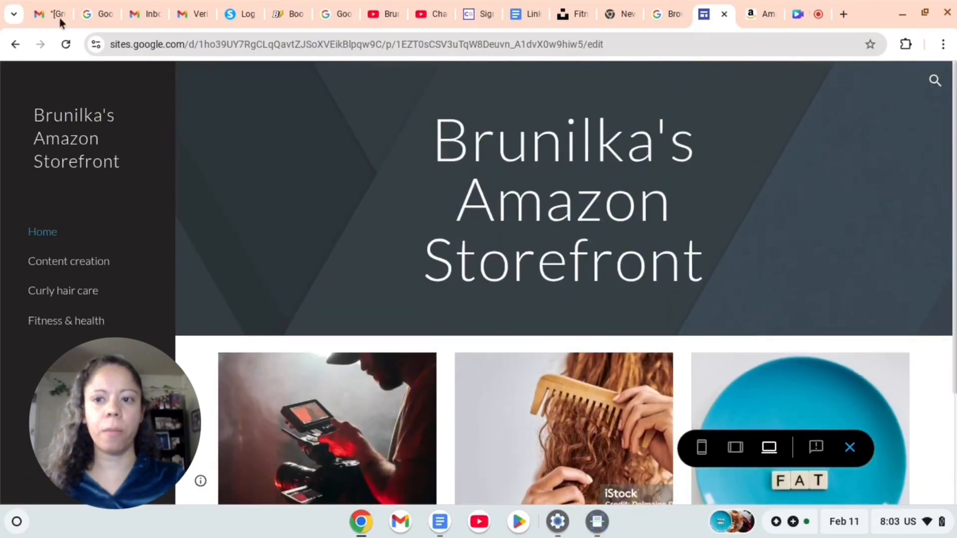
pyautogui.click(15, 45)
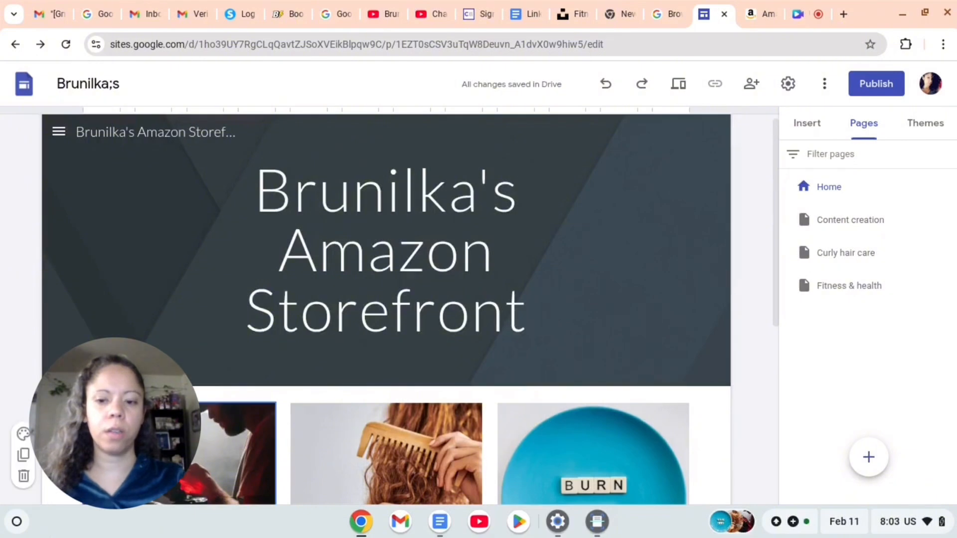
# Open the site's "Content creation" page for editing.
pyautogui.scroll(-5, 212, 441)
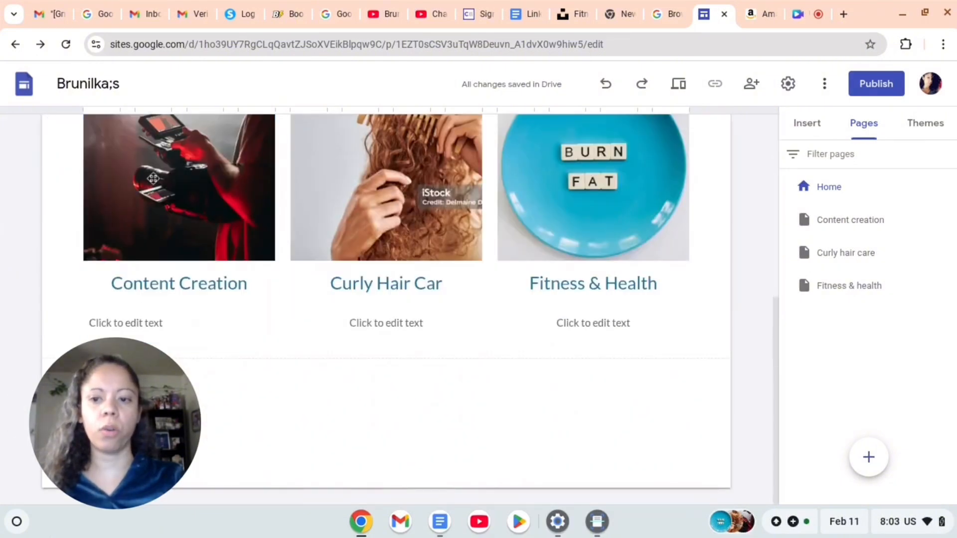
pyautogui.click(176, 225)
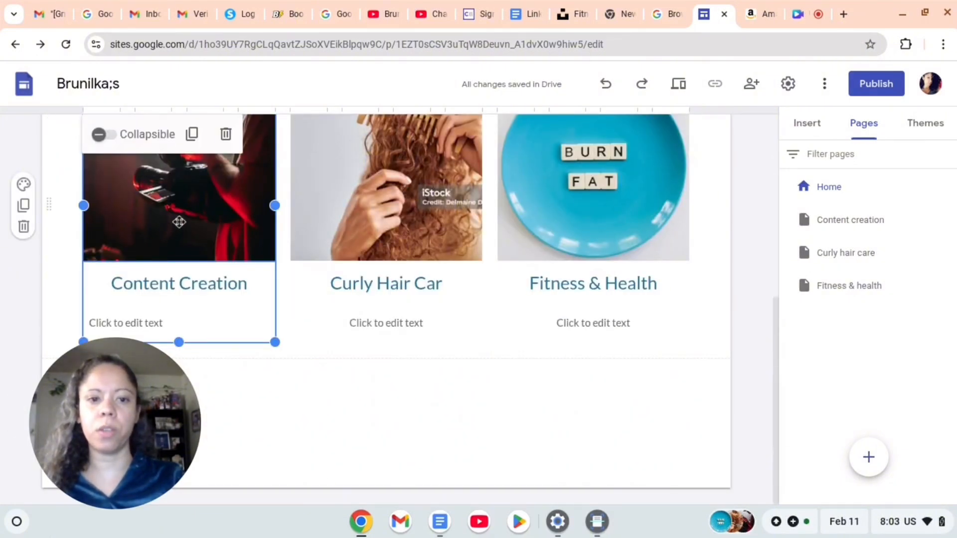
pyautogui.click(842, 219)
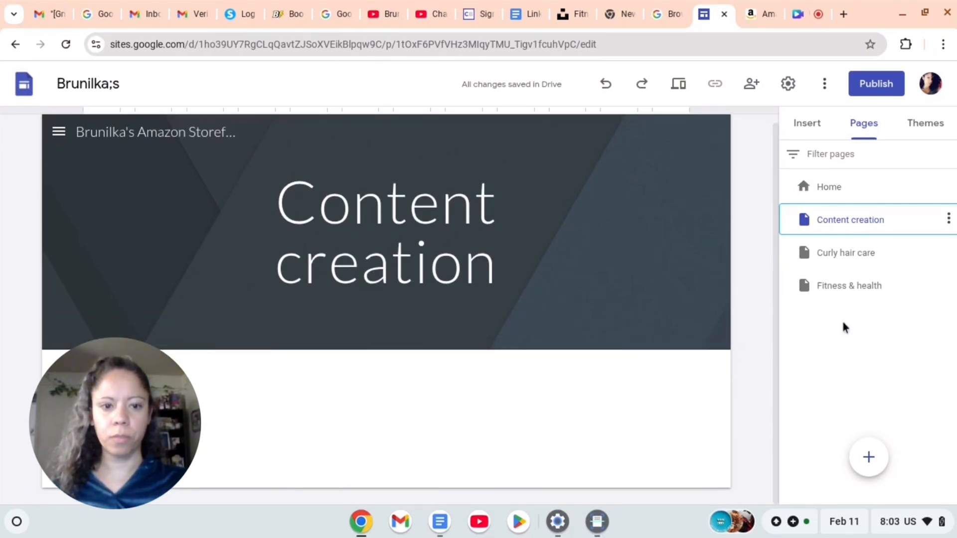
pyautogui.moveTo(387, 432)
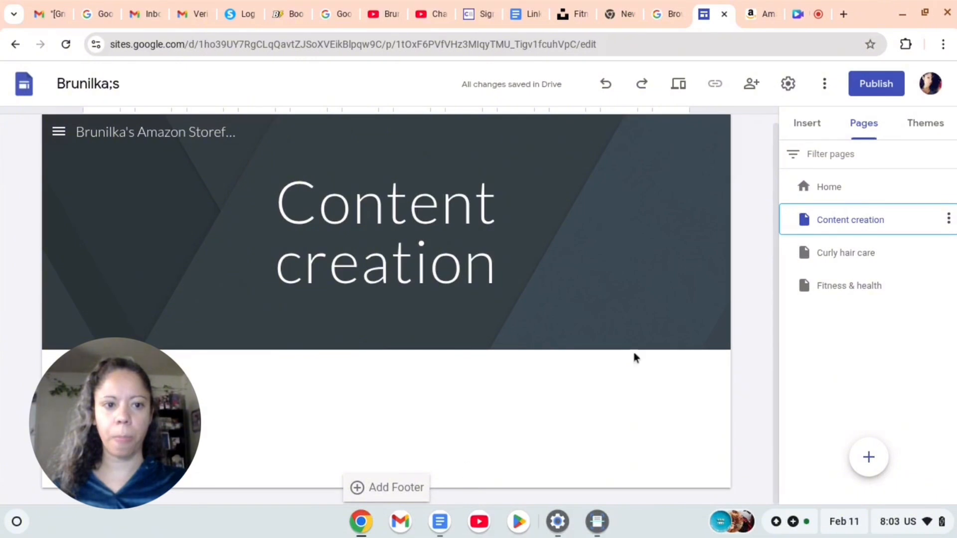
# Switch to the Amazon product page of the 2024 Apple MacBook Air and get its short affiliate text link.
pyautogui.click(922, 125)
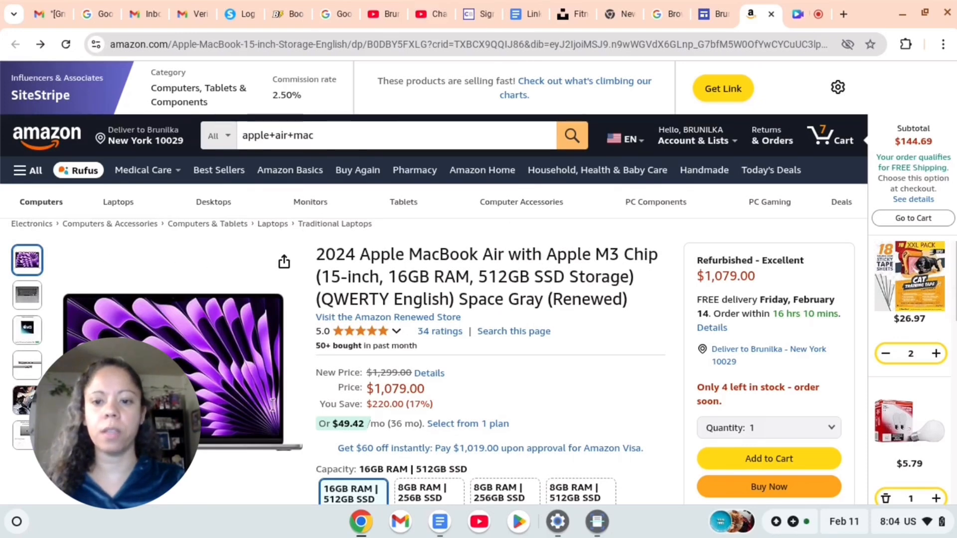
pyautogui.moveTo(269, 399)
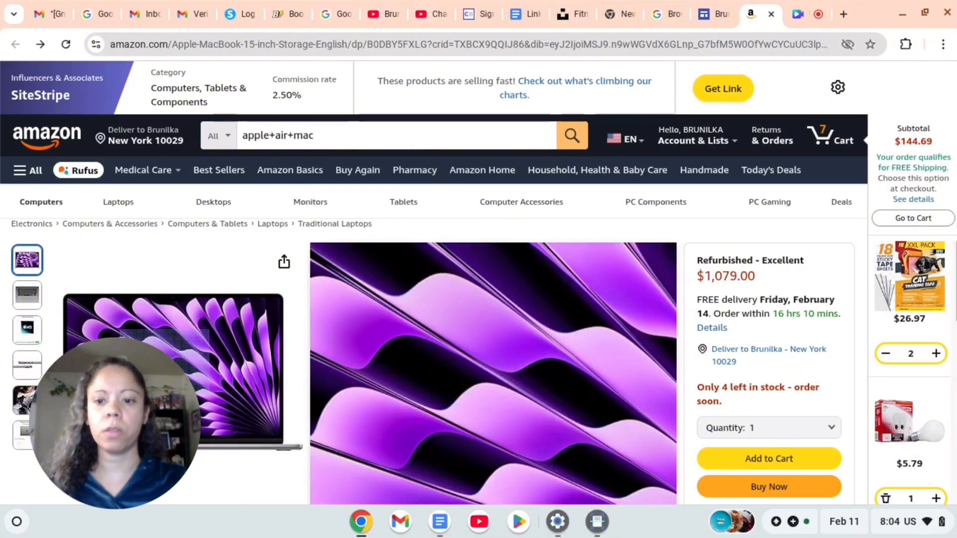
pyautogui.rightClick(165, 360)
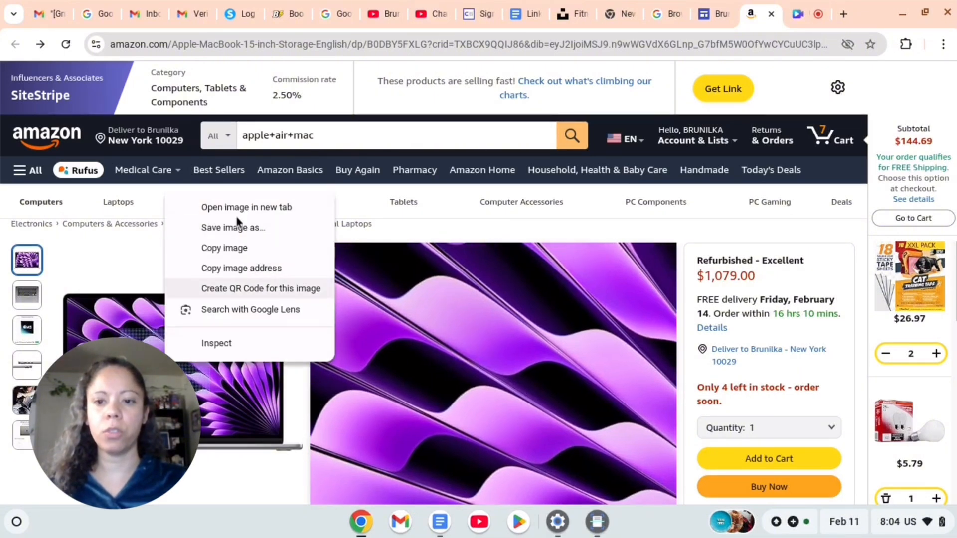
pyautogui.click(733, 90)
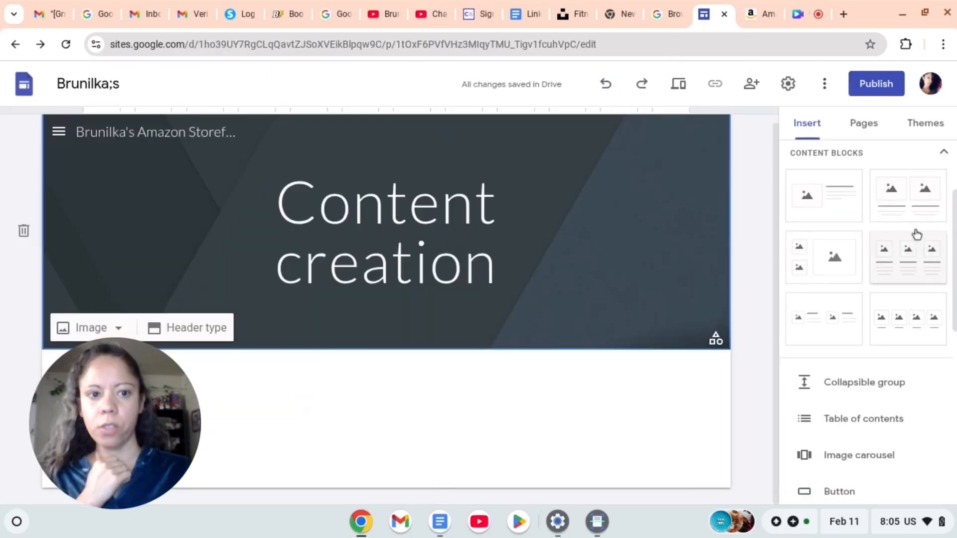
# Upload the laptop image 71zbUS9KpQL._AC_SL1500_.jpg from the Amazon affiliate downloads folder to the Content creation page.
pyautogui.click(947, 282)
pyautogui.scroll(3, 937, 294)
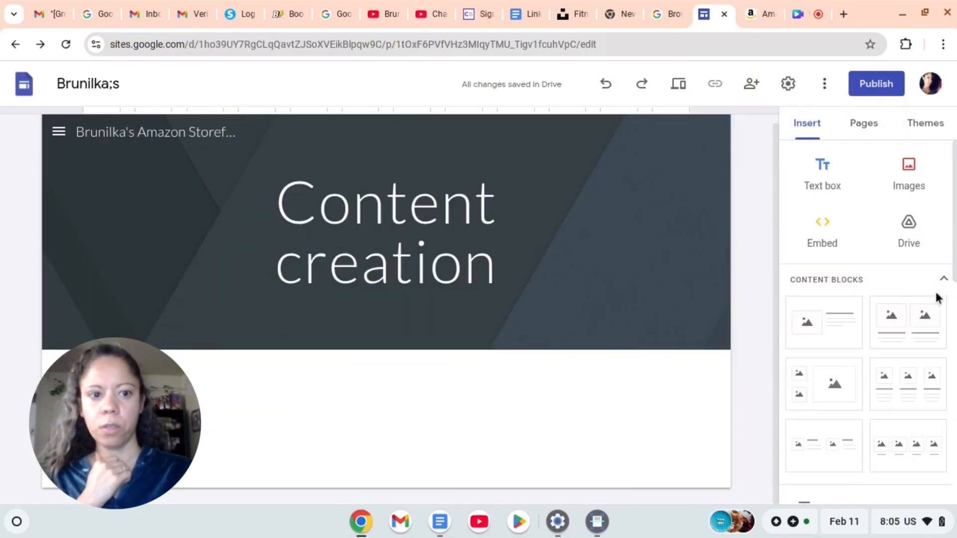
pyautogui.click(906, 181)
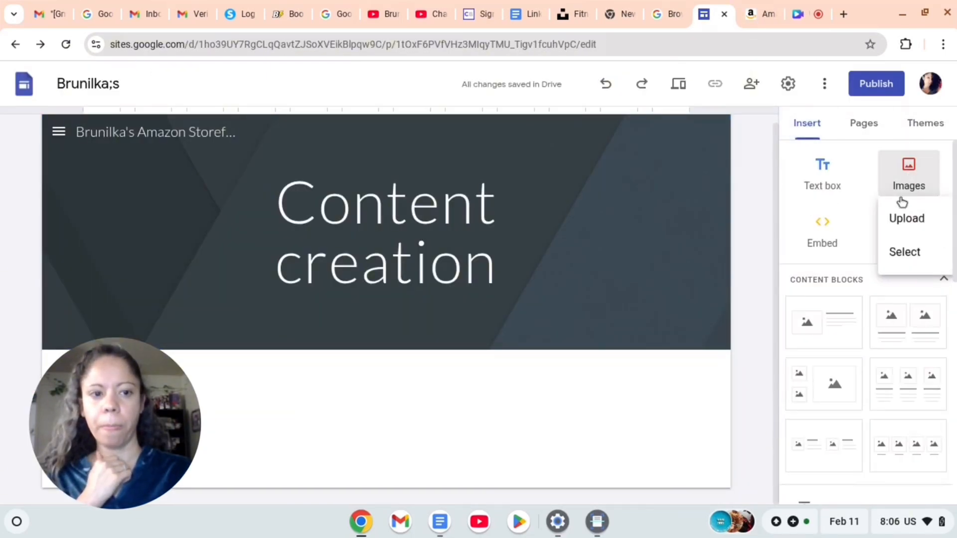
pyautogui.click(903, 225)
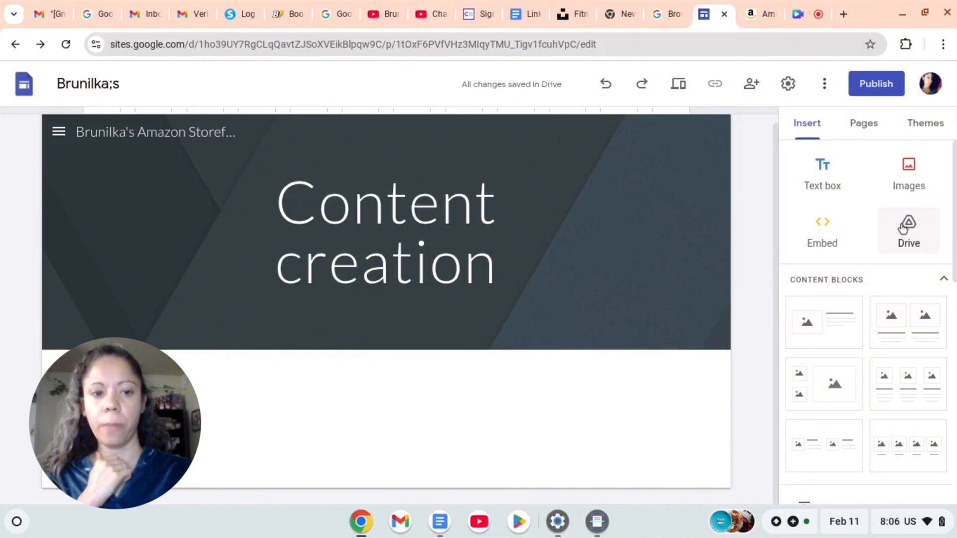
pyautogui.click(344, 248)
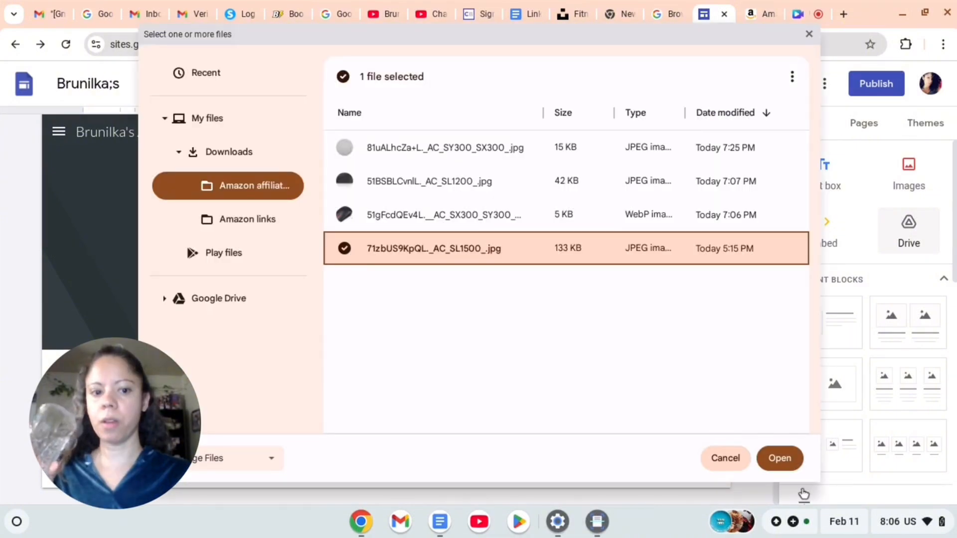
pyautogui.click(779, 457)
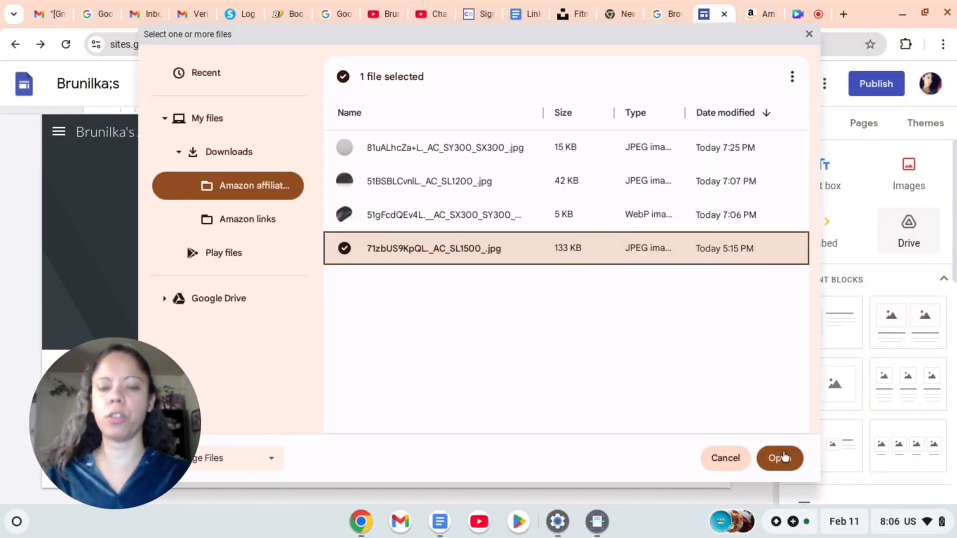
pyautogui.scroll(-3, 323, 443)
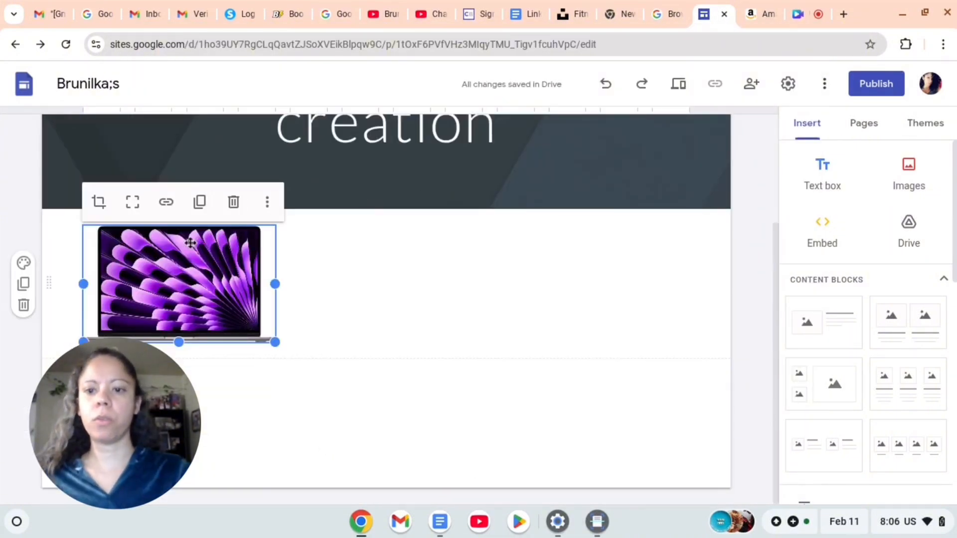
# Add the center-aligned caption "Laptop" below the laptop image.
pyautogui.click(269, 202)
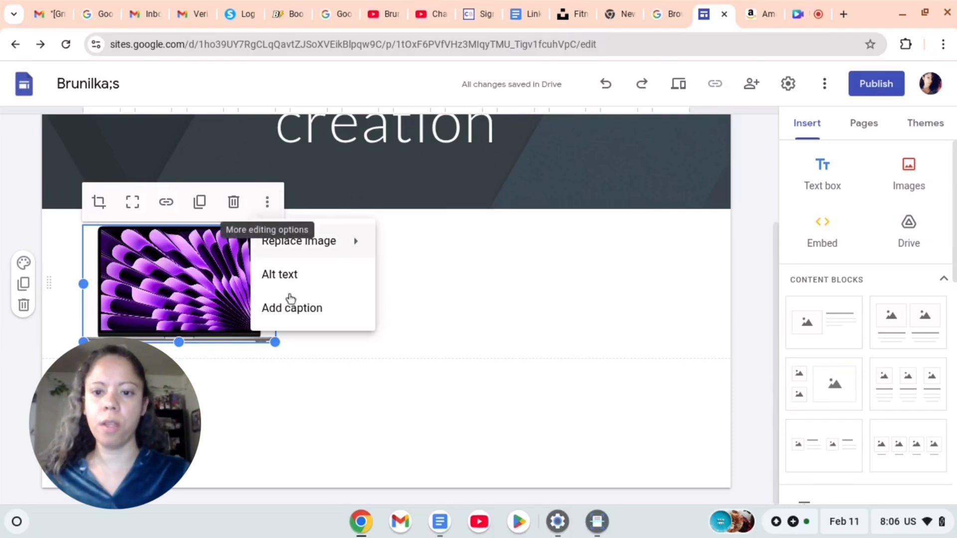
pyautogui.click(292, 310)
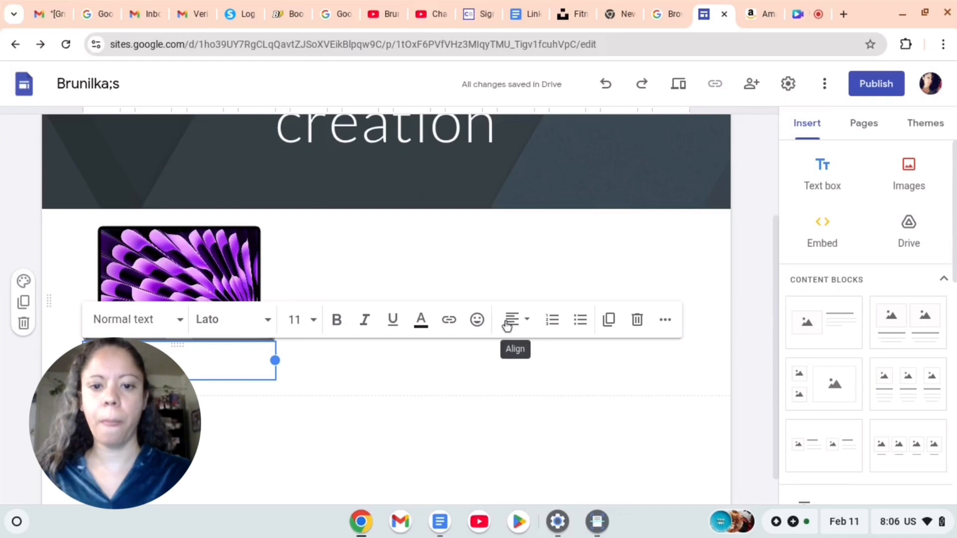
pyautogui.click(508, 324)
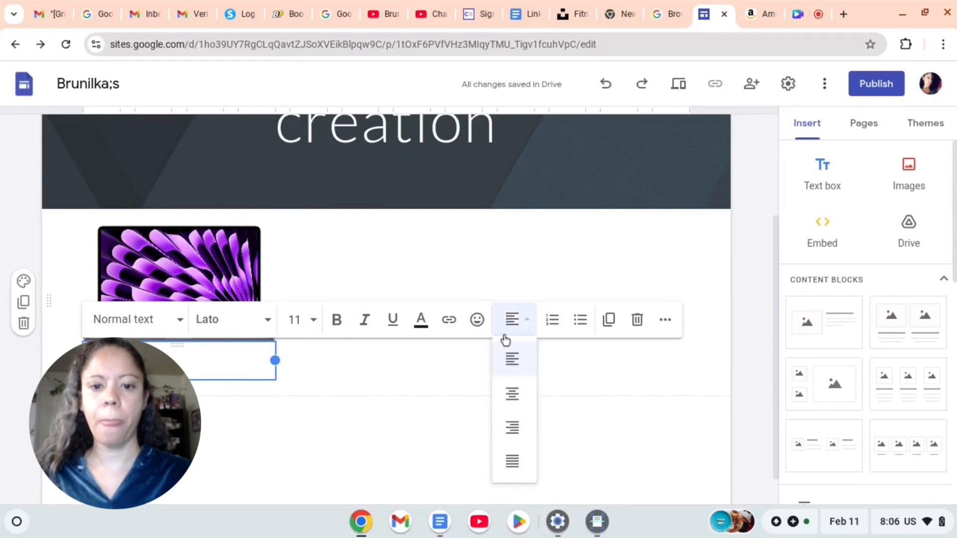
pyautogui.click(512, 393)
# Set the font size of the "Laptop" caption text to 18.
pyautogui.click(313, 320)
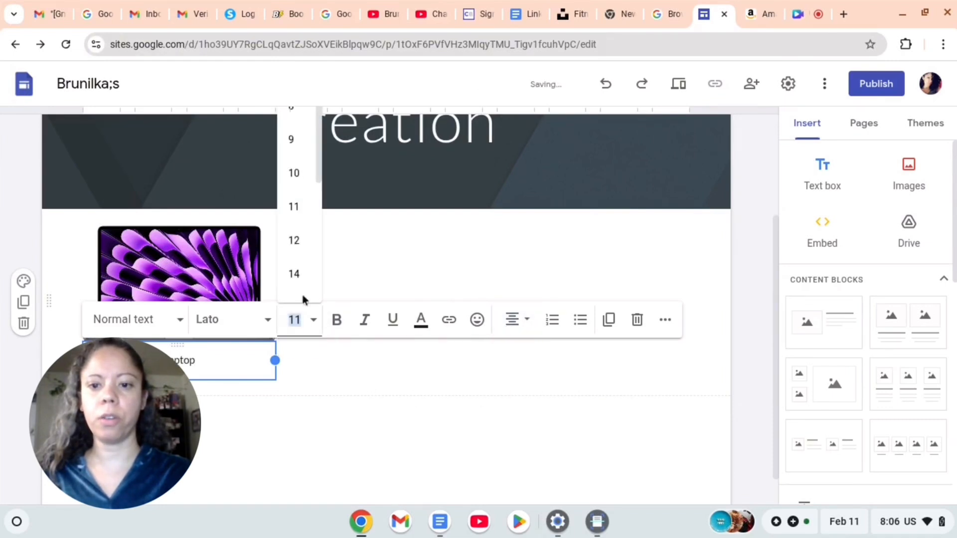
pyautogui.scroll(-2, 298, 257)
pyautogui.scroll(-2, 298, 257)
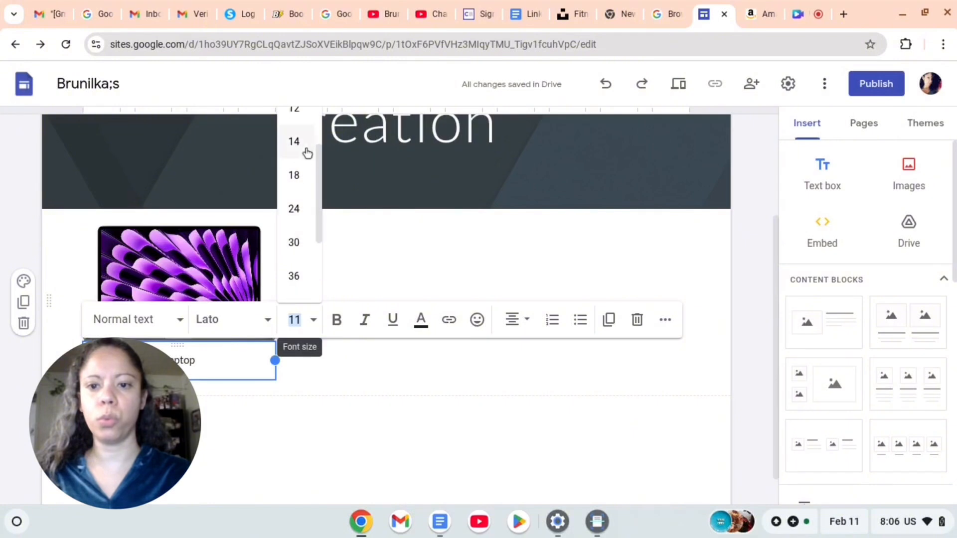
pyautogui.click(296, 177)
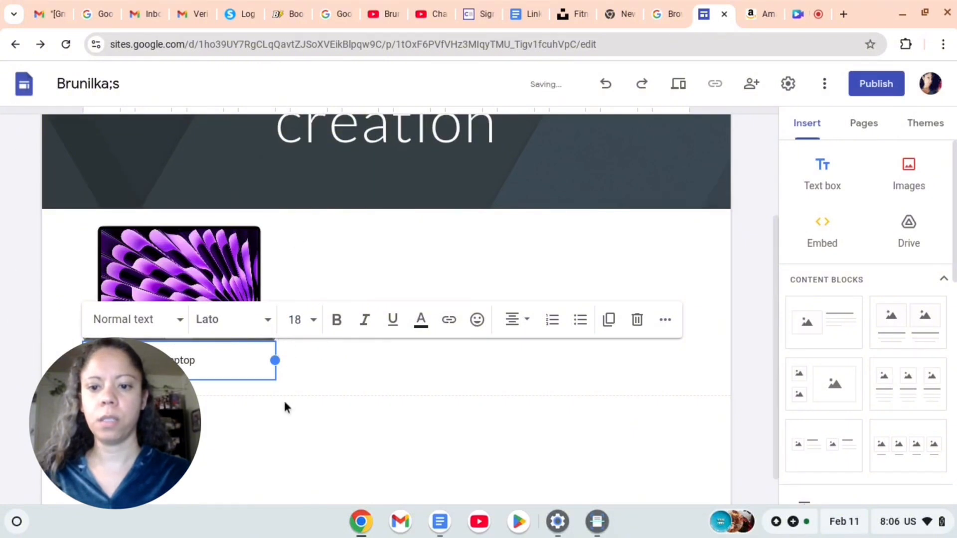
pyautogui.moveTo(224, 357); pyautogui.dragTo(150, 359)
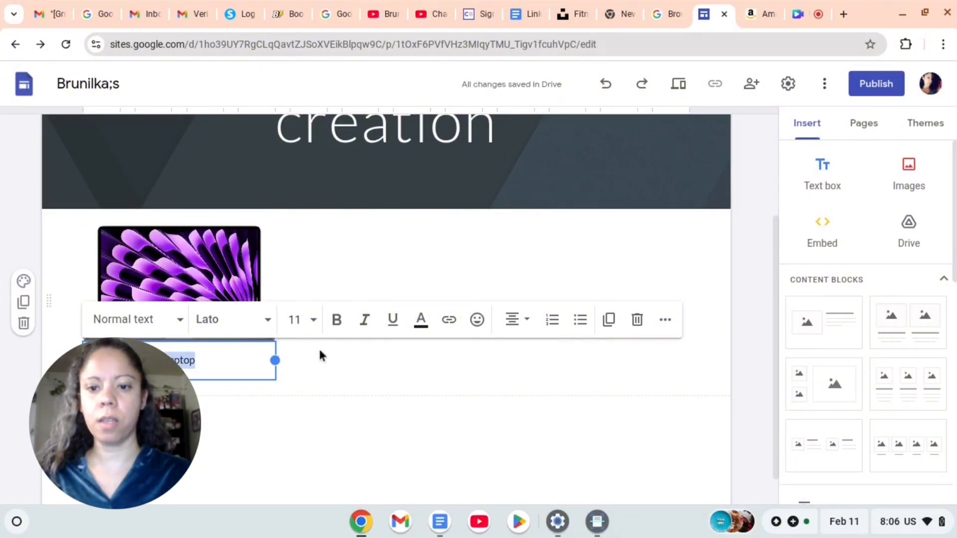
pyautogui.click(310, 321)
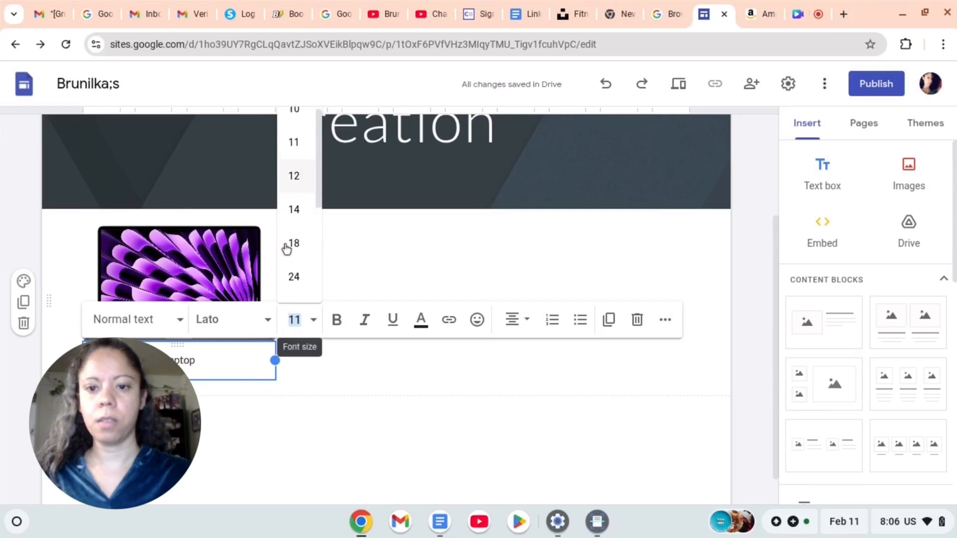
pyautogui.click(289, 244)
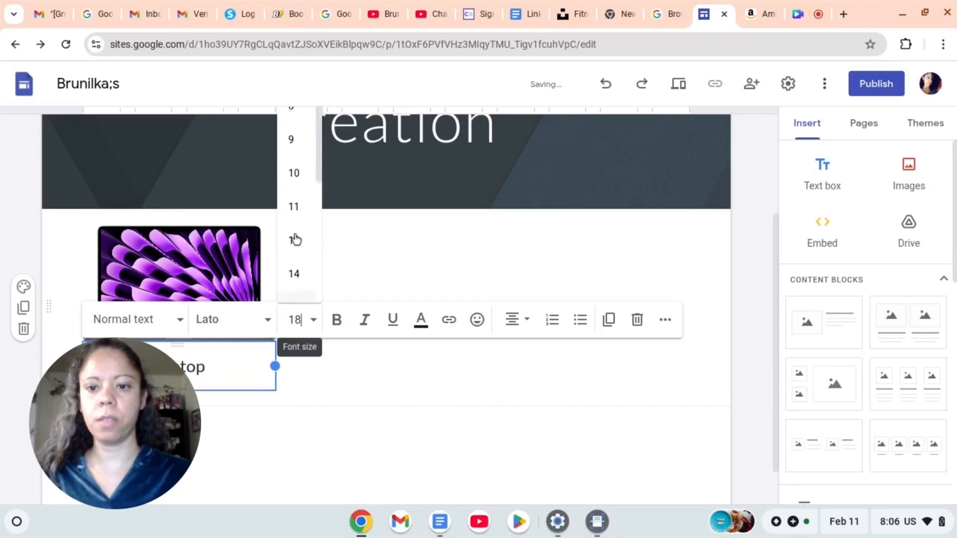
pyautogui.click(281, 412)
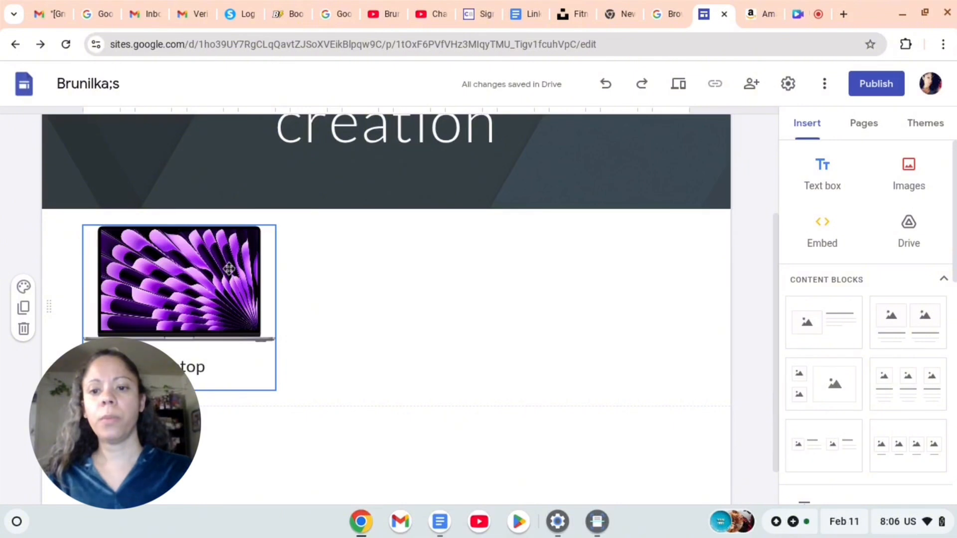
pyautogui.click(200, 273)
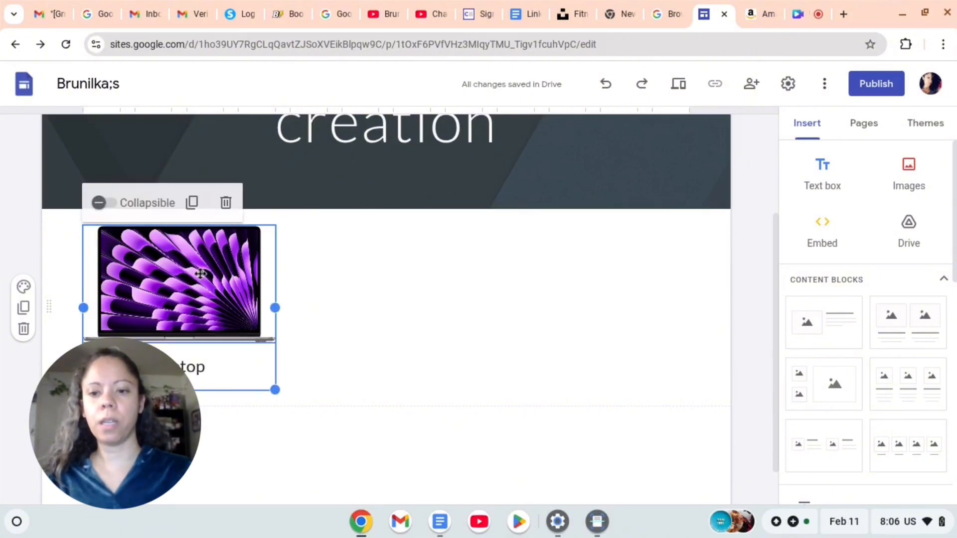
pyautogui.click(166, 264)
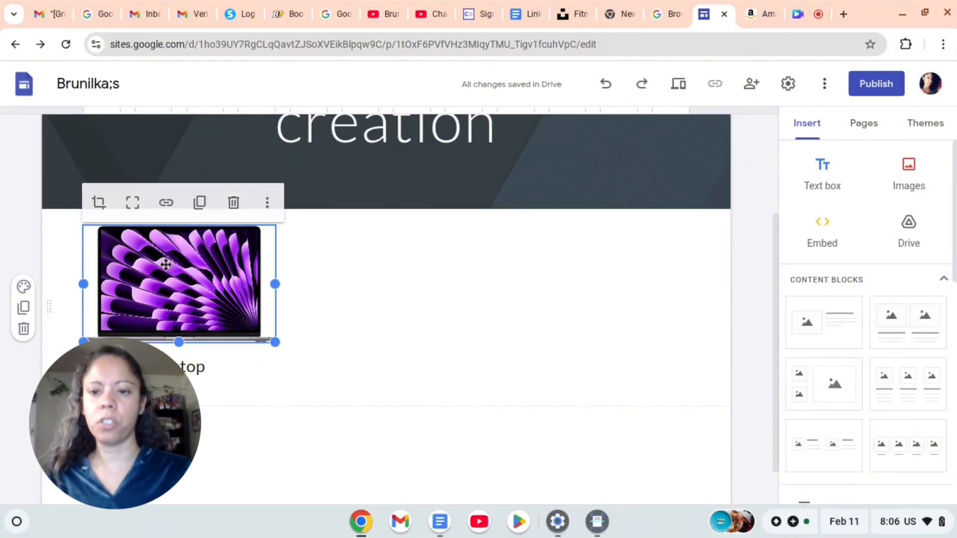
pyautogui.click(167, 201)
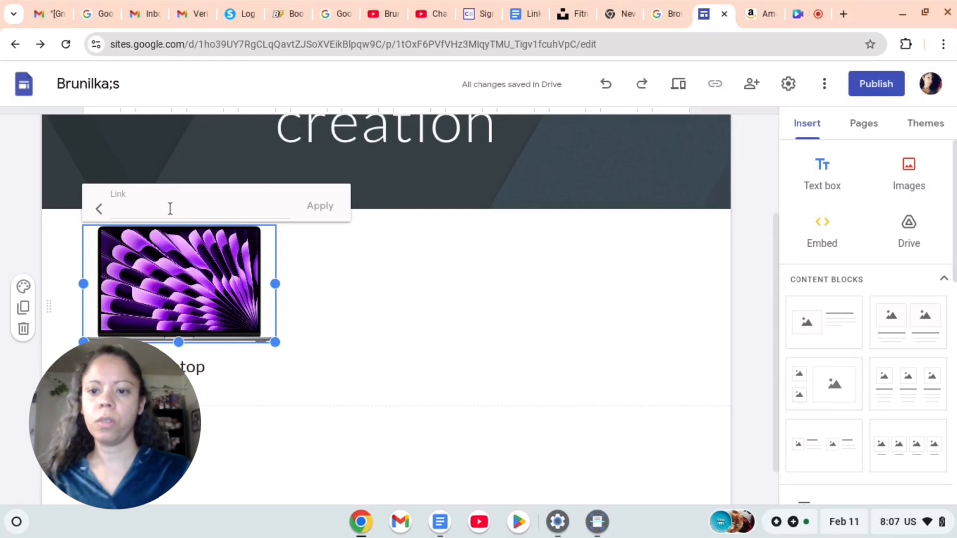
pyautogui.click(170, 208)
pyautogui.rightClick(170, 208)
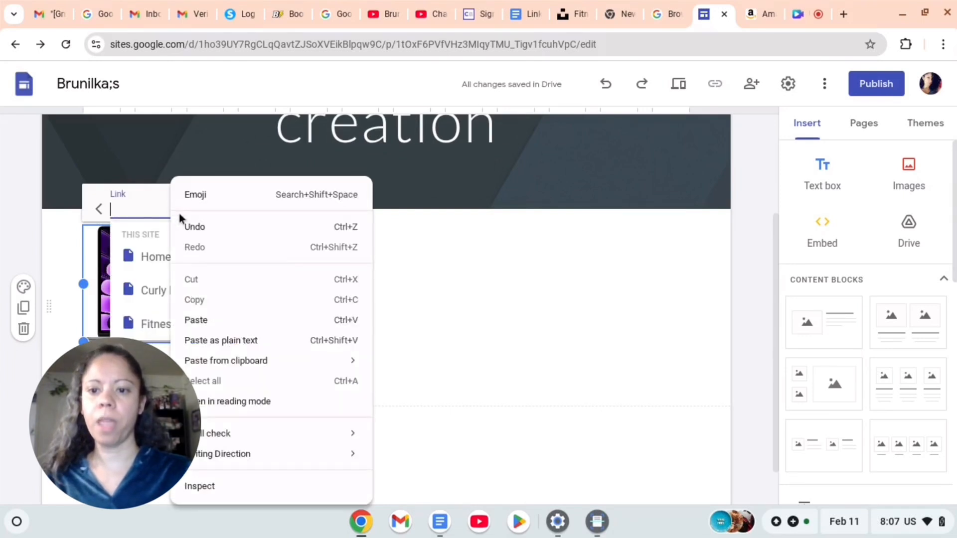
pyautogui.click(197, 321)
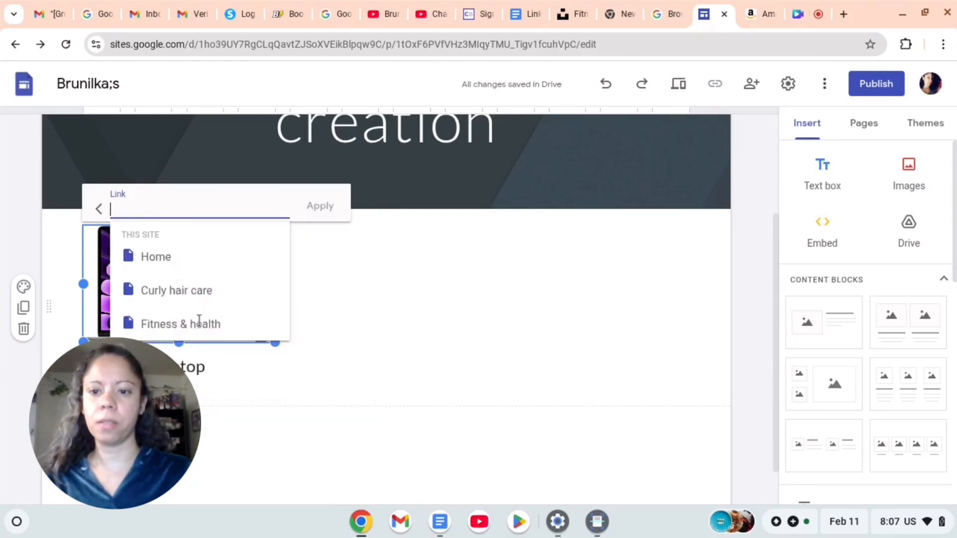
pyautogui.click(323, 209)
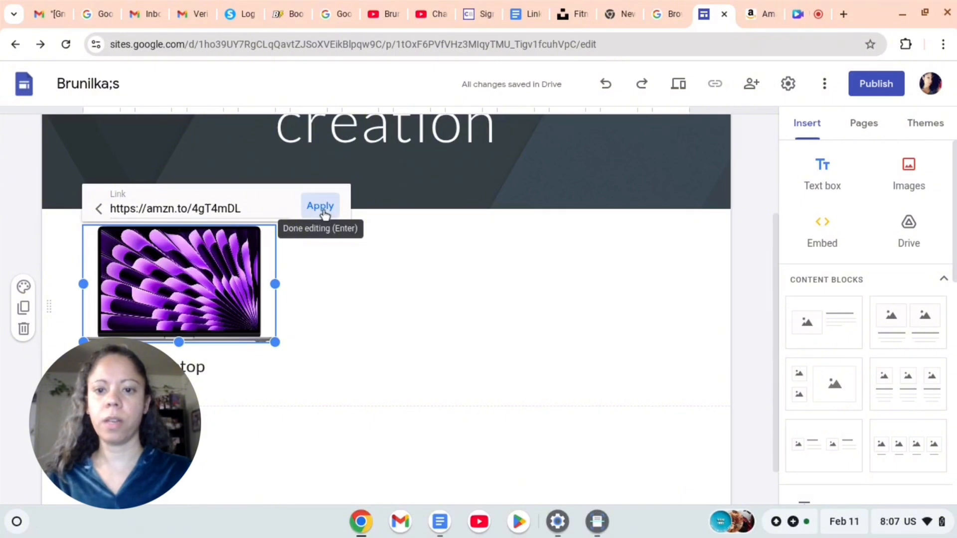
pyautogui.click(415, 312)
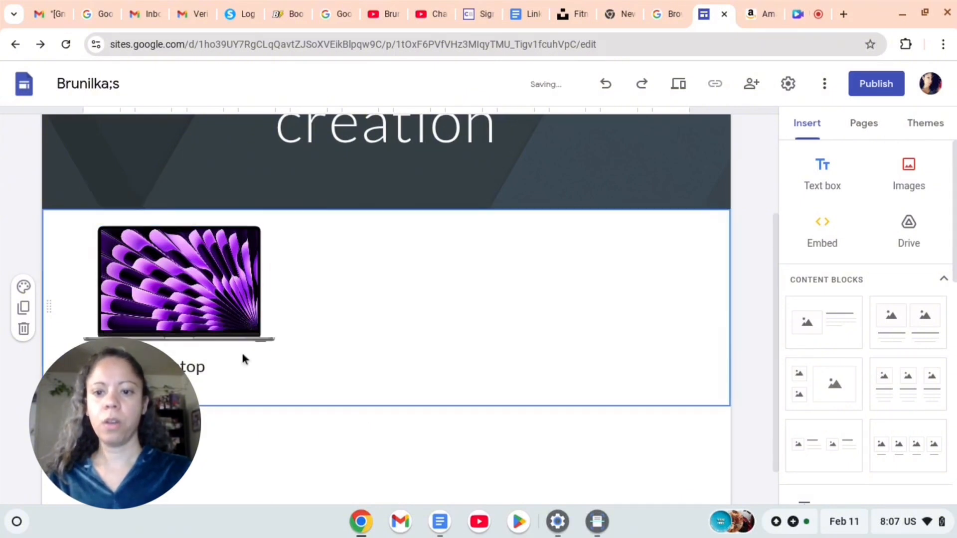
# Preview the Content creation page, test the laptop image's affiliate link against the original Amazon product page, and return to the preview.
pyautogui.click(676, 86)
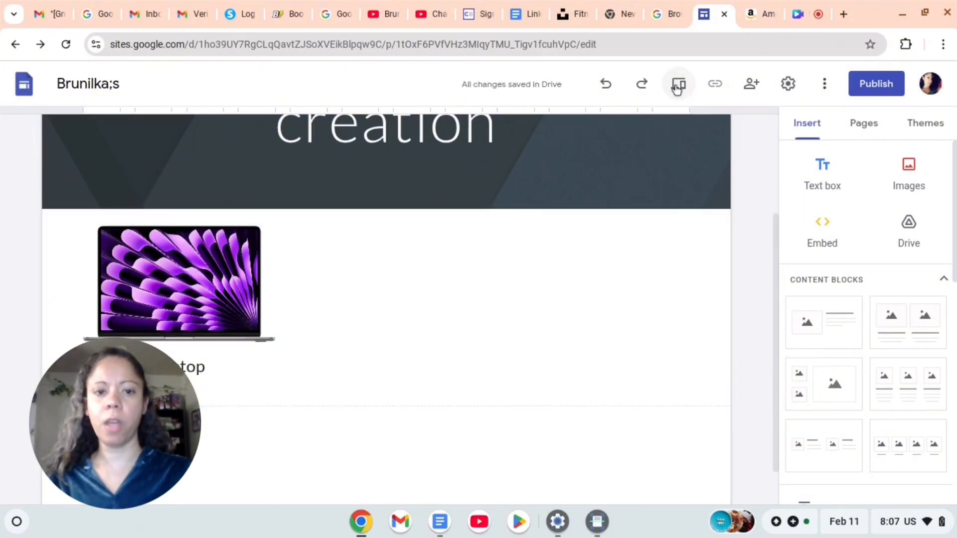
pyautogui.click(330, 389)
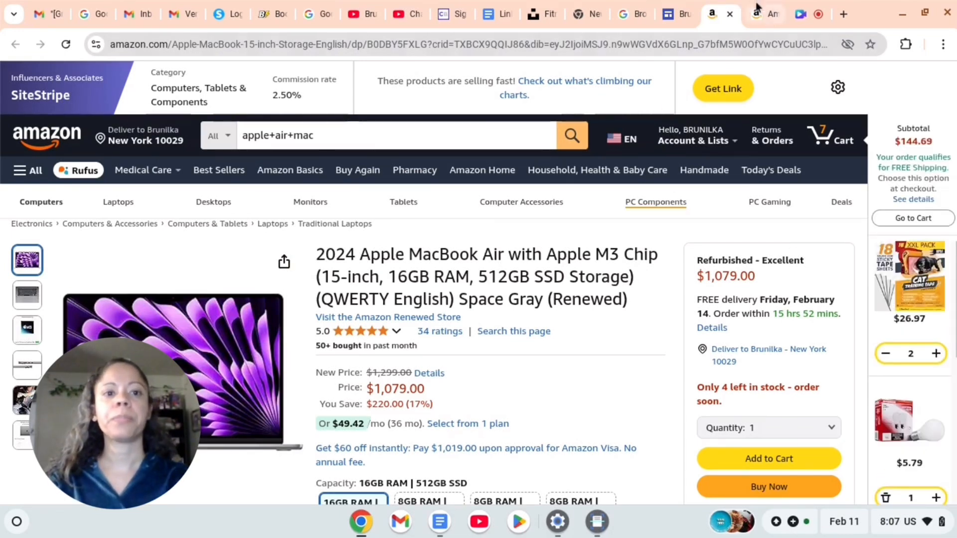
pyautogui.click(763, 15)
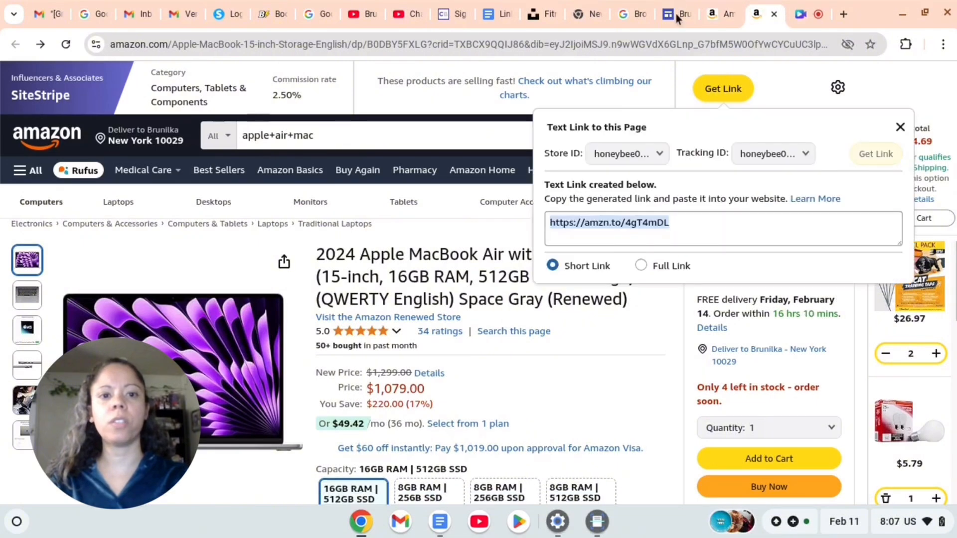
pyautogui.click(677, 18)
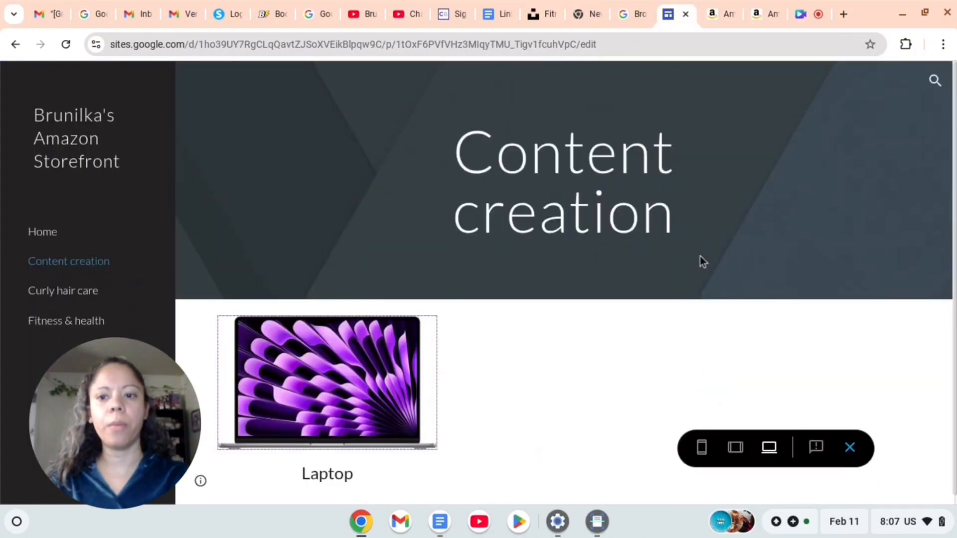
# Leave the preview and check the site's navigation menu in the page editor.
pyautogui.click(14, 46)
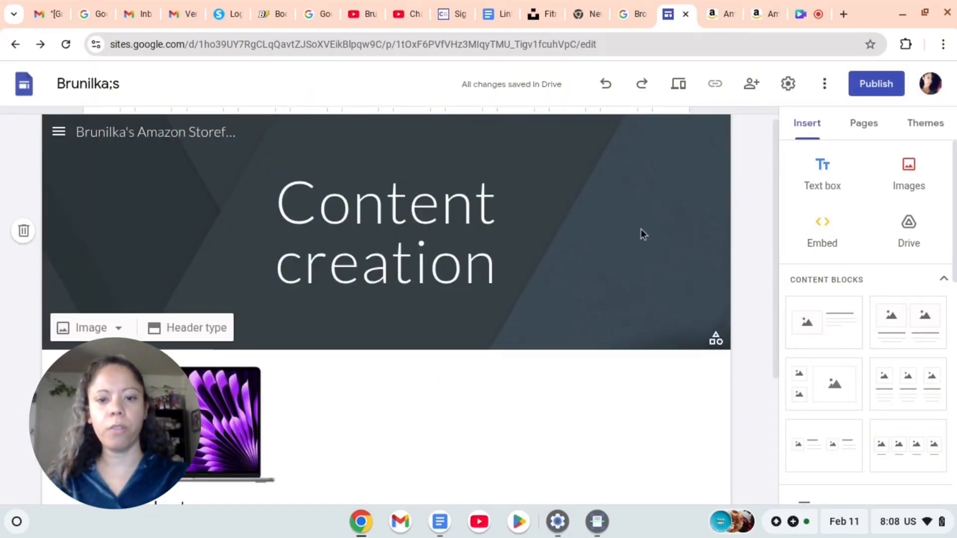
pyautogui.click(678, 181)
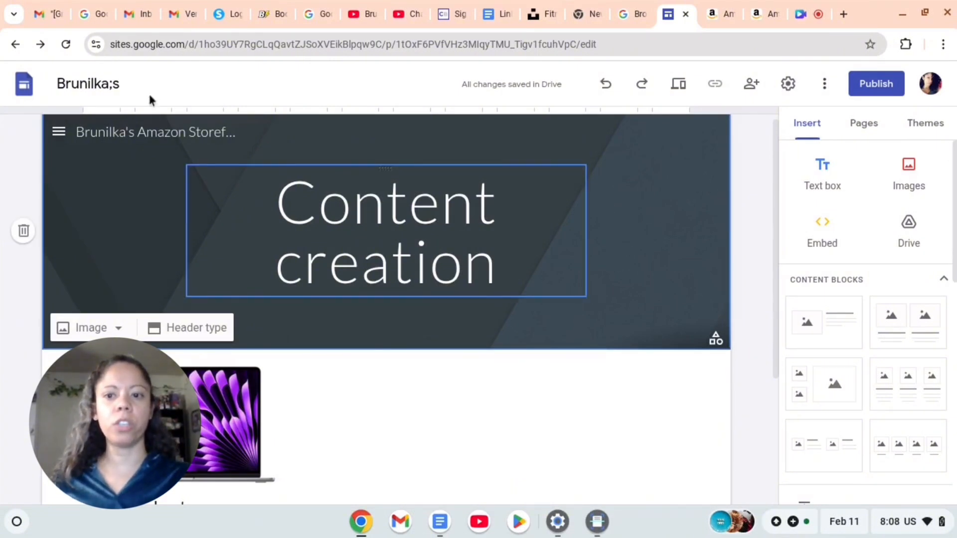
pyautogui.click(59, 131)
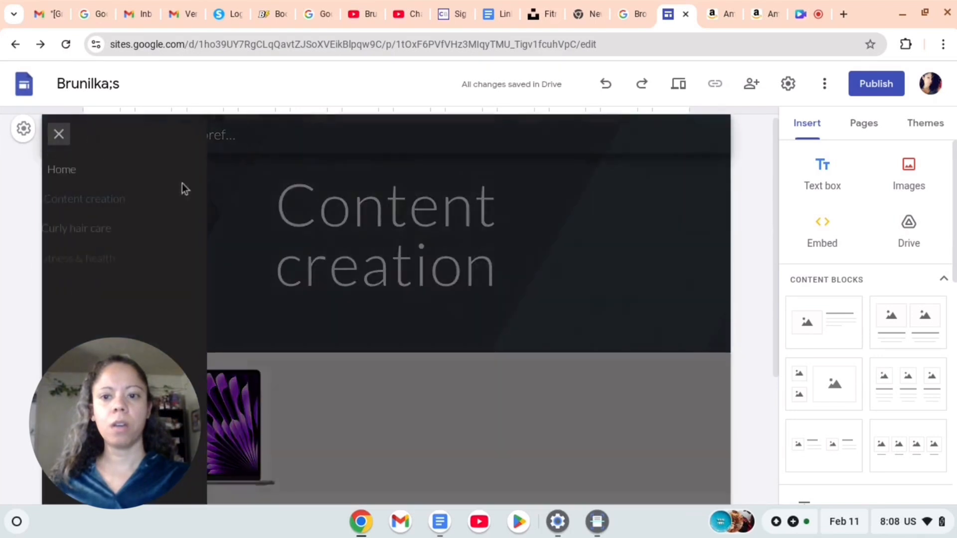
pyautogui.click(745, 231)
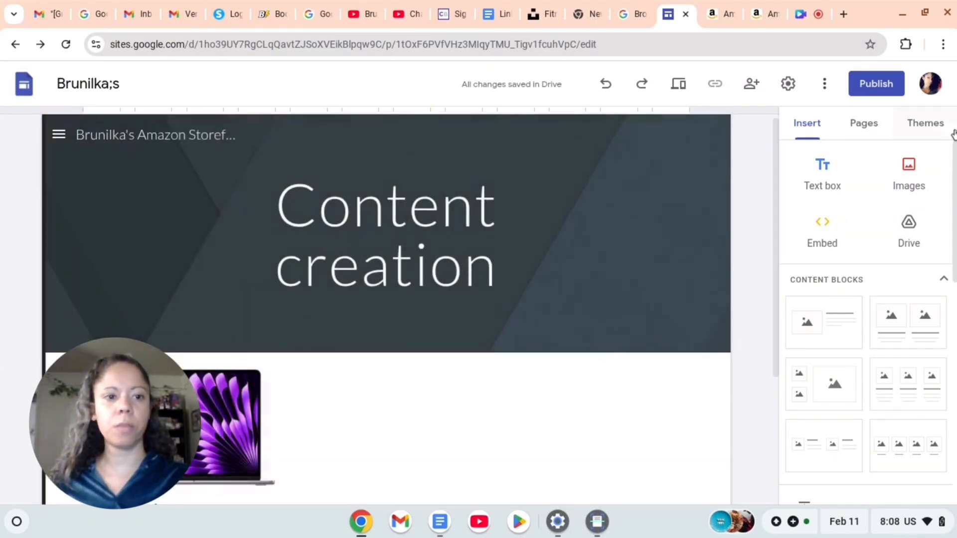
# Change the site's Simple theme color to purple and review the Content creation page.
pyautogui.click(912, 126)
pyautogui.click(865, 126)
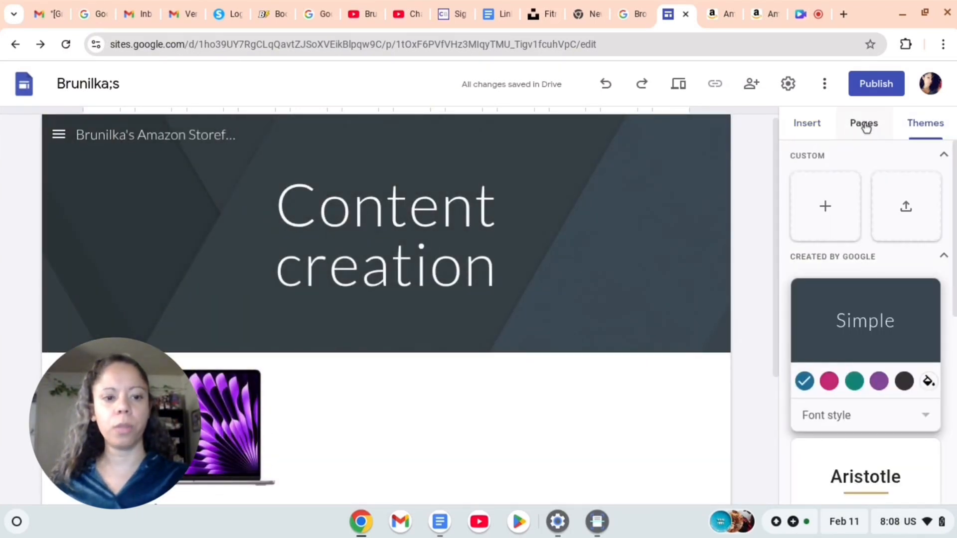
pyautogui.click(879, 382)
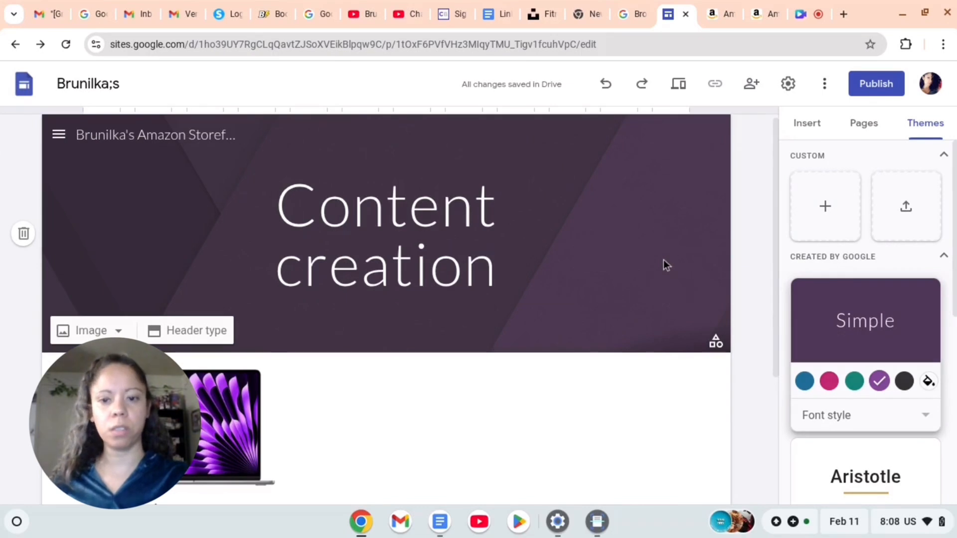
pyautogui.scroll(-5, 345, 491)
pyautogui.scroll(5, 382, 461)
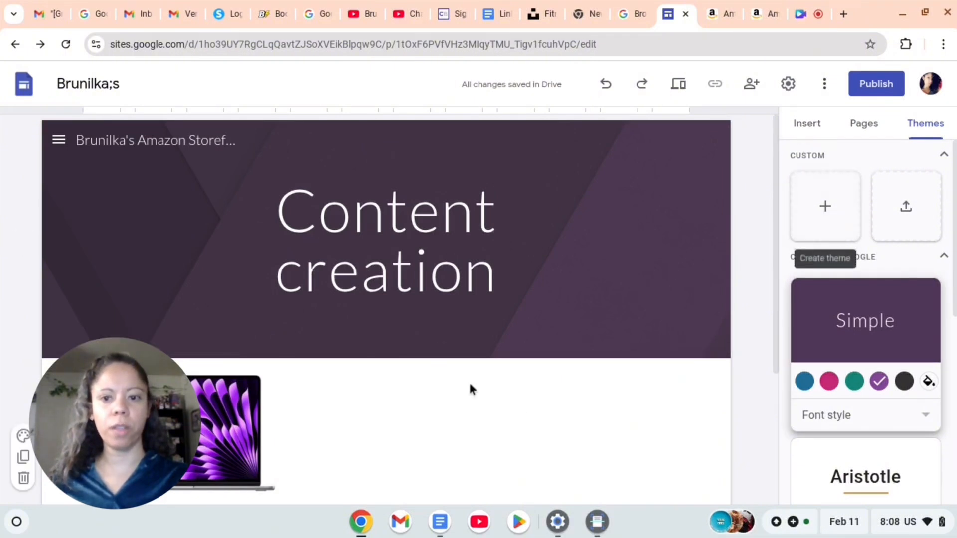
# Open the Curly hair care page and save the Mielle Pomegranate & Honey leave-in conditioner's product image from Amazon.
pyautogui.click(867, 126)
pyautogui.click(862, 255)
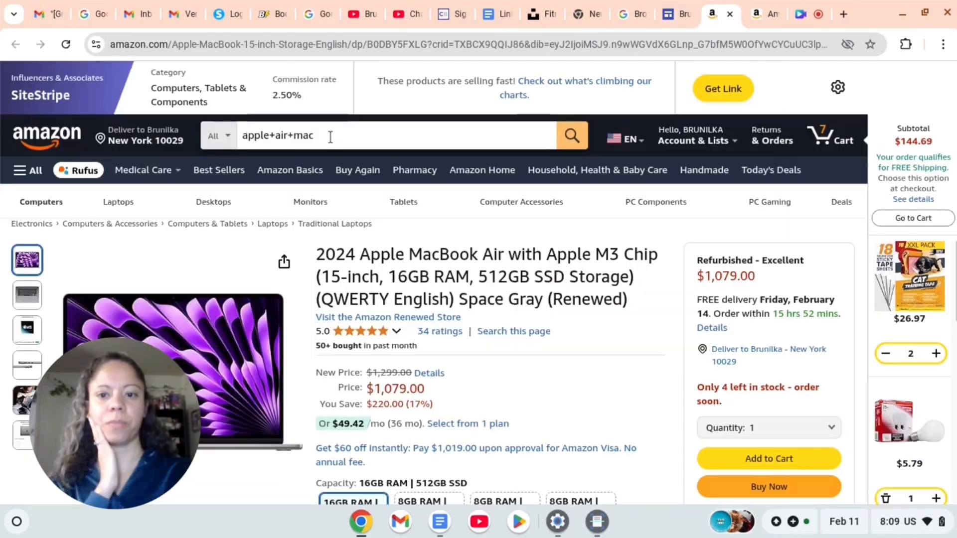
pyautogui.click(330, 136)
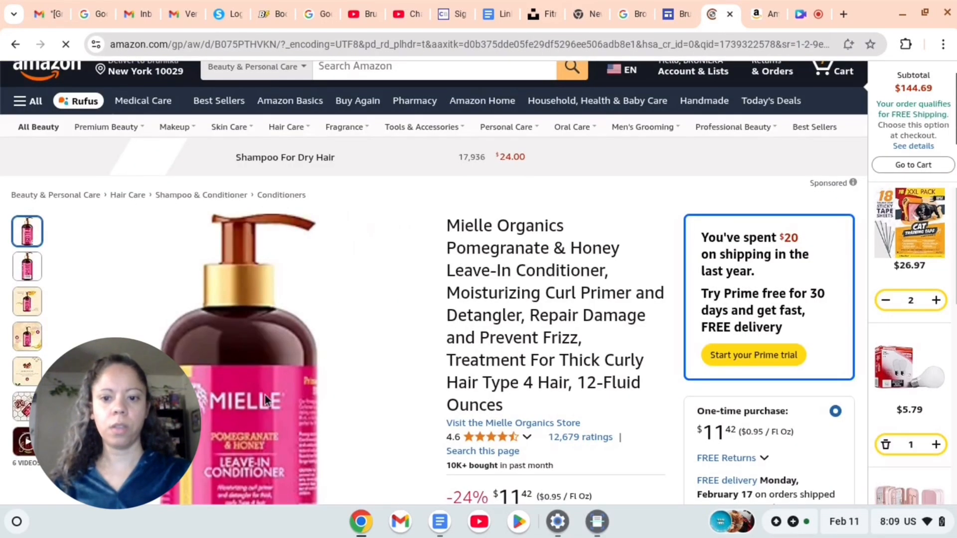
pyautogui.rightClick(264, 394)
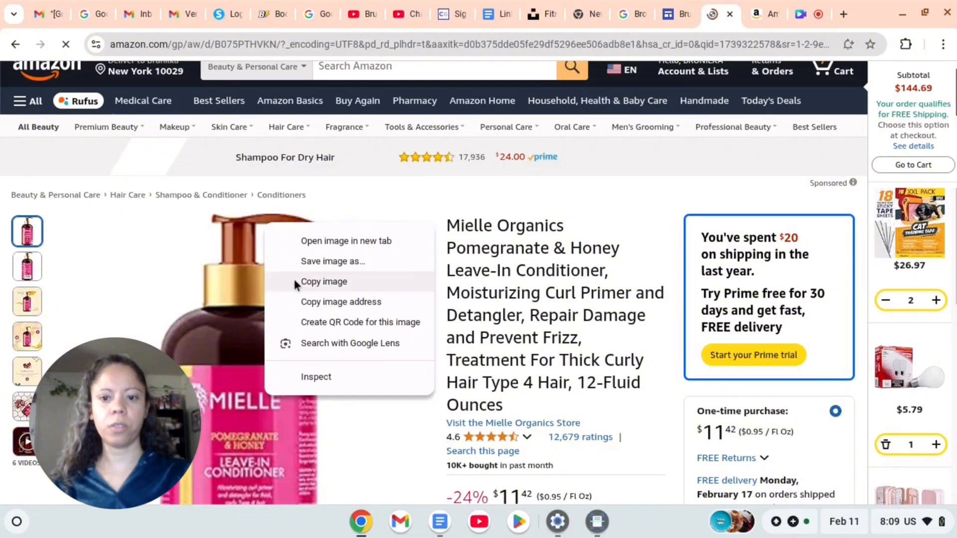
pyautogui.click(306, 262)
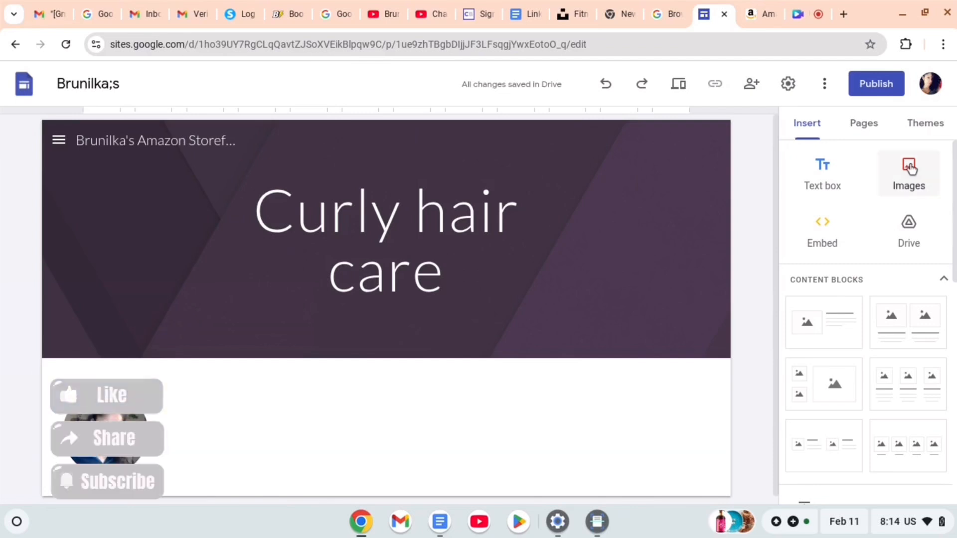
# Upload the conditioner image 71RNqb6TfJL._SX569_.jpg from Downloads to the Curly hair care page.
pyautogui.click(908, 167)
pyautogui.click(906, 218)
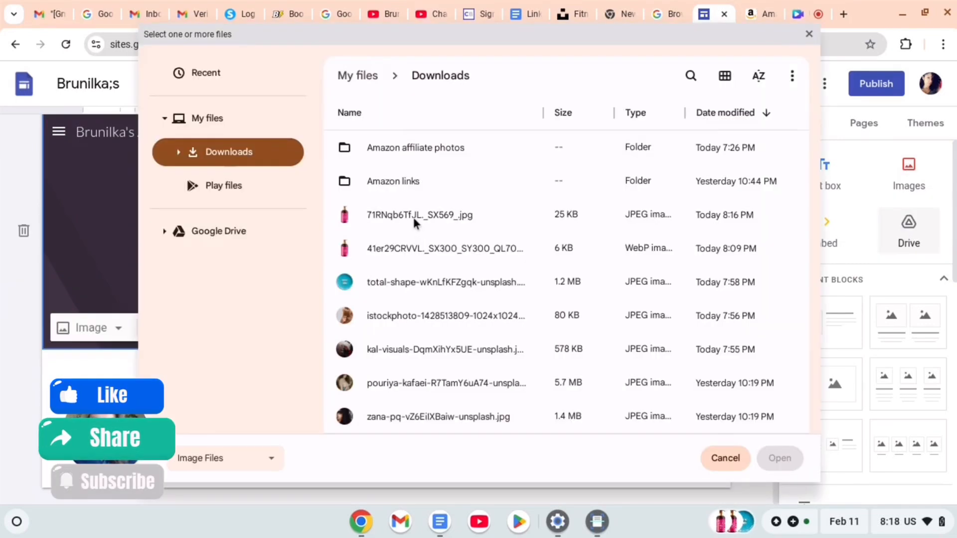
pyautogui.click(414, 215)
pyautogui.click(777, 461)
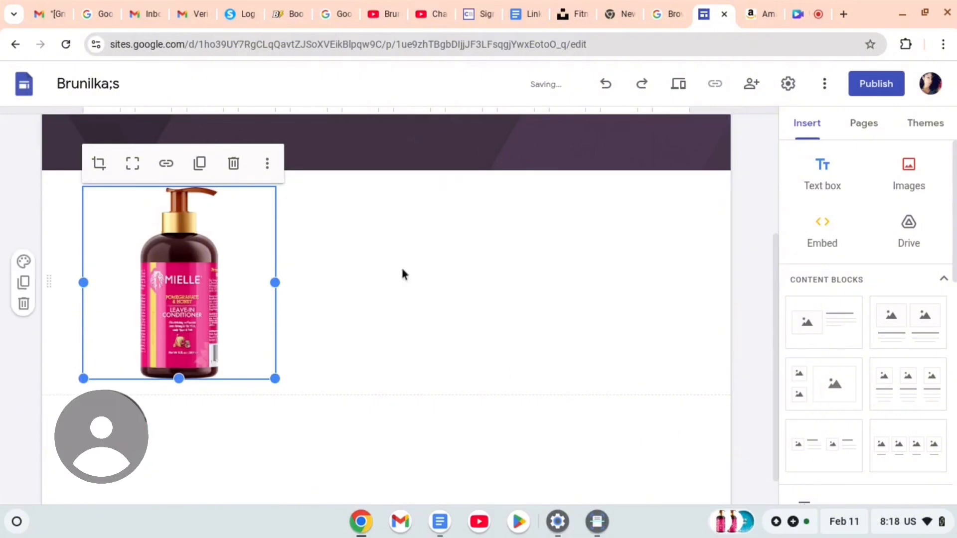
# Add the center-aligned caption "curly hair leave-in conditioner" below the conditioner image.
pyautogui.click(267, 162)
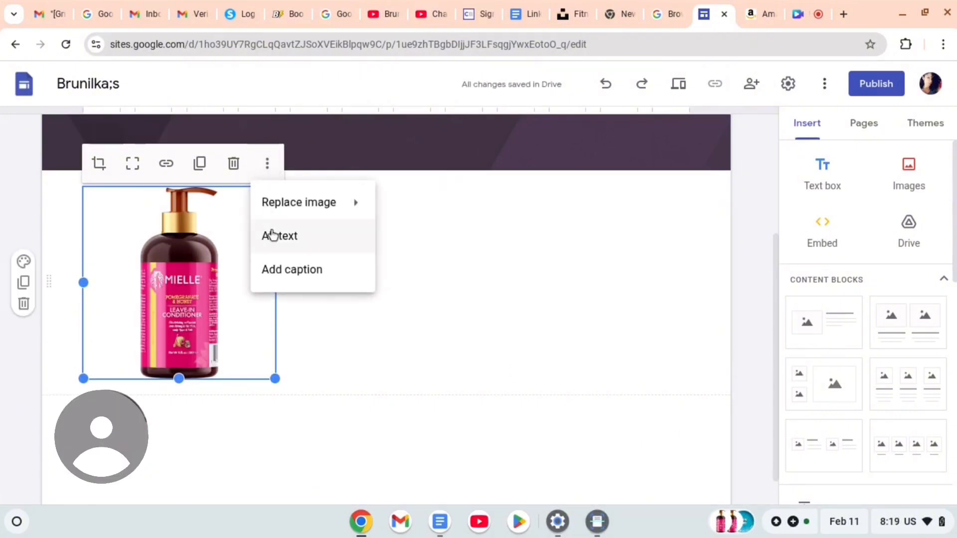
pyautogui.click(292, 273)
pyautogui.write('hair leave-in conditiomer')
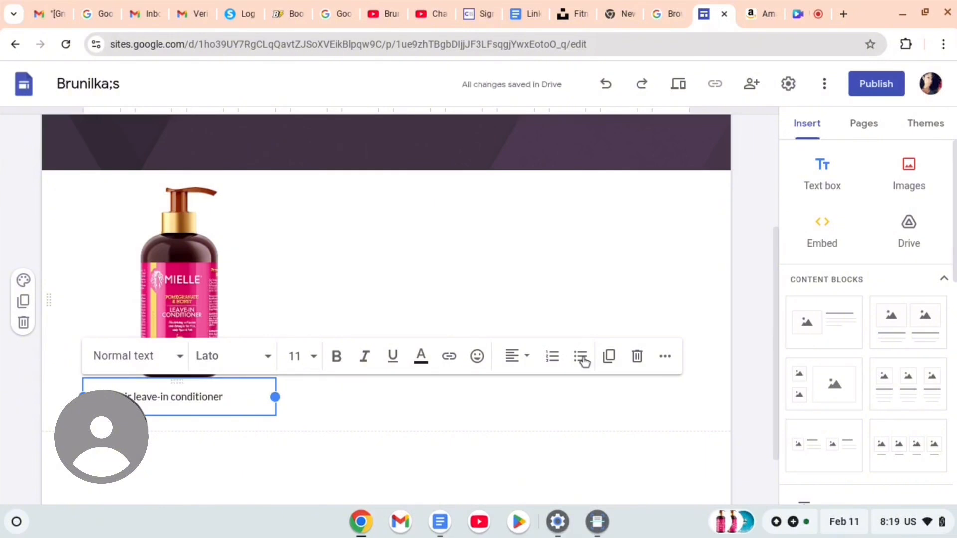
pyautogui.click(509, 357)
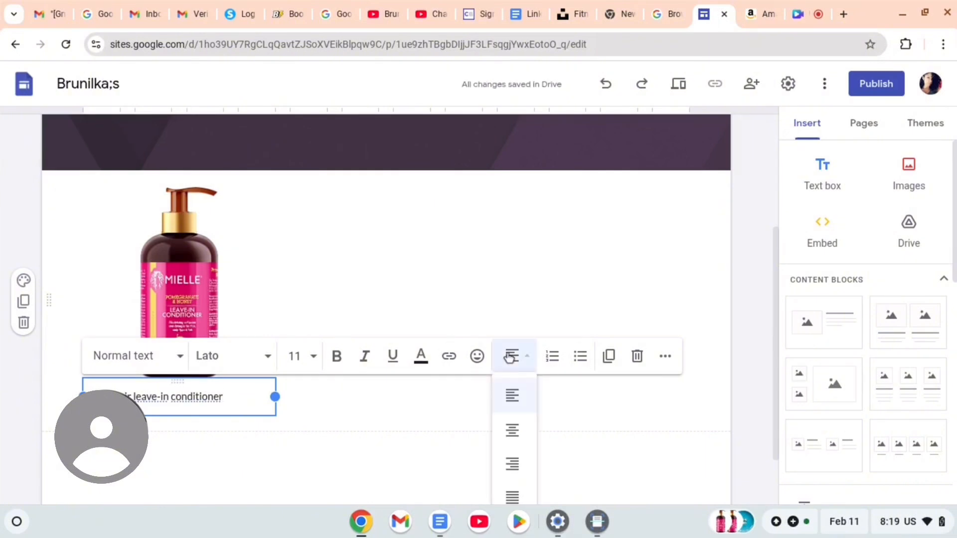
pyautogui.click(519, 435)
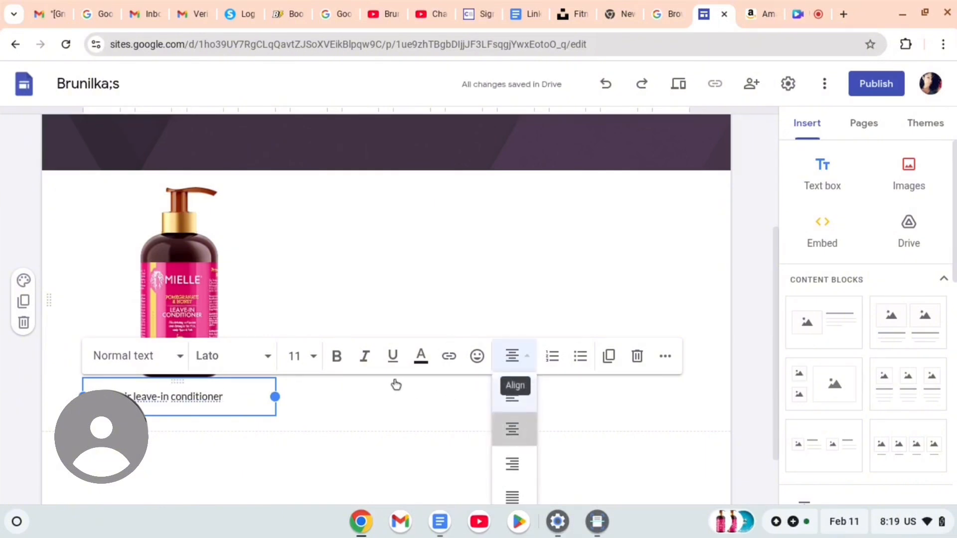
# Resize the conditioner caption's text, trying font size 18 and settling on 14.
pyautogui.click(301, 357)
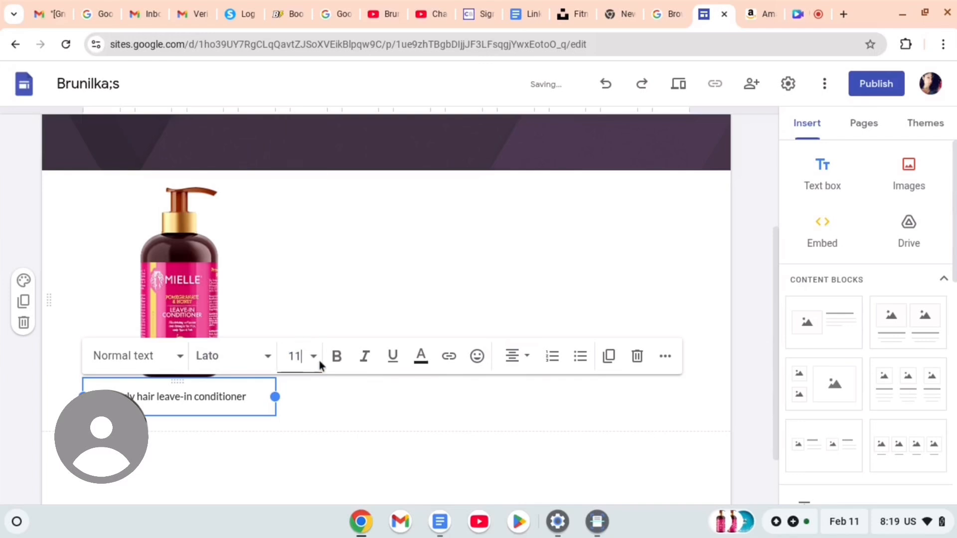
pyautogui.click(314, 358)
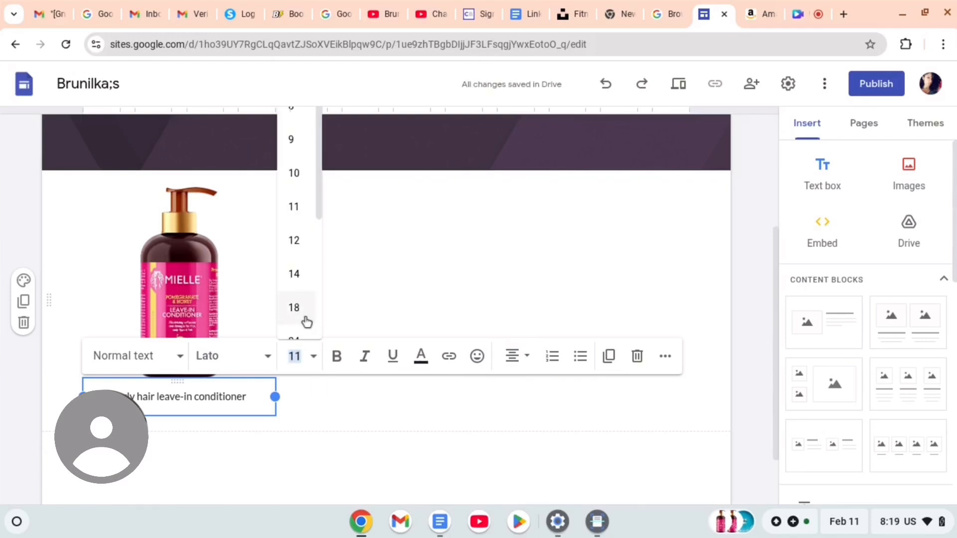
pyautogui.click(305, 319)
pyautogui.moveTo(256, 397); pyautogui.dragTo(110, 397)
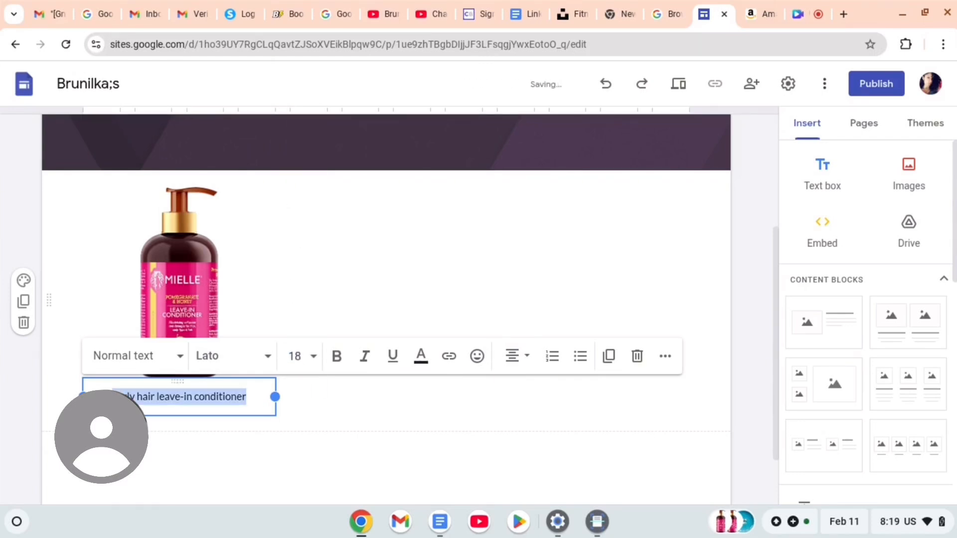
pyautogui.click(314, 356)
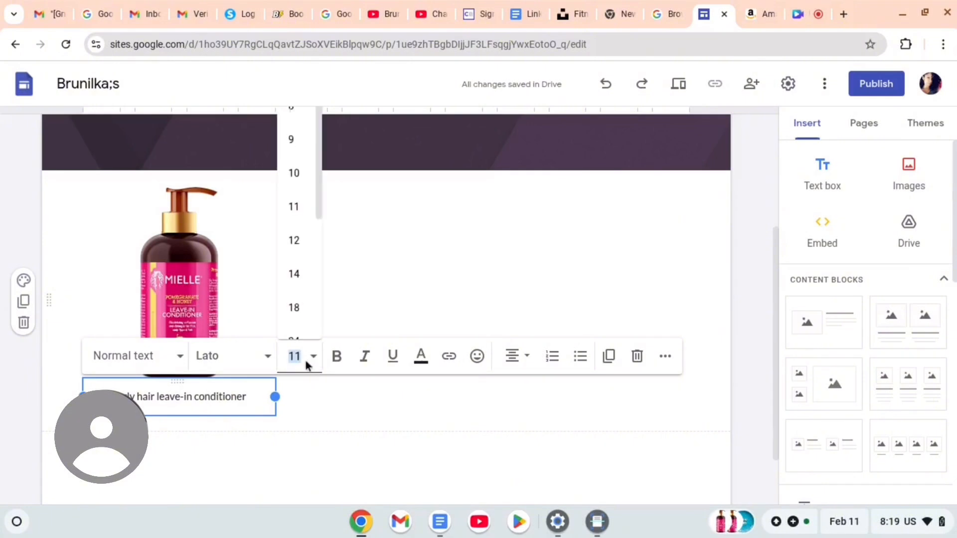
pyautogui.click(294, 308)
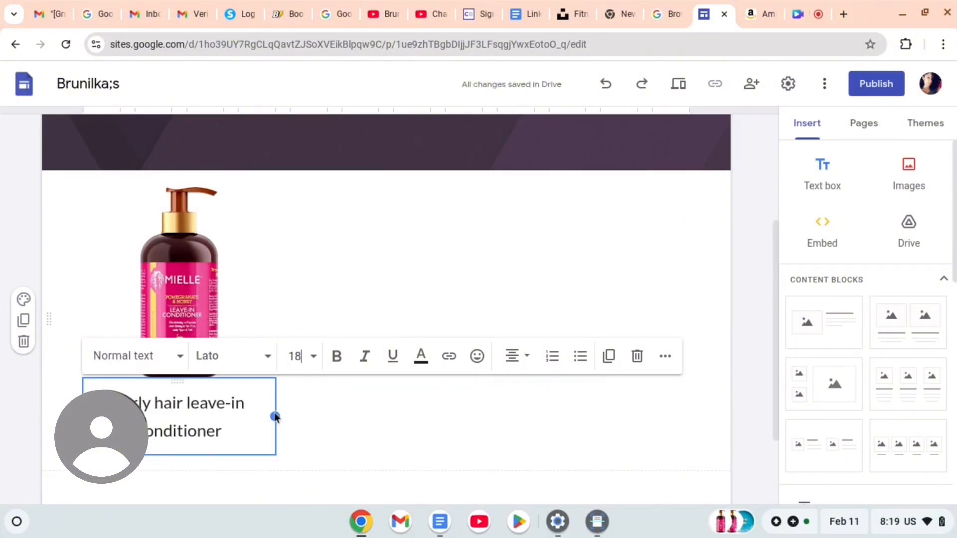
pyautogui.click(311, 355)
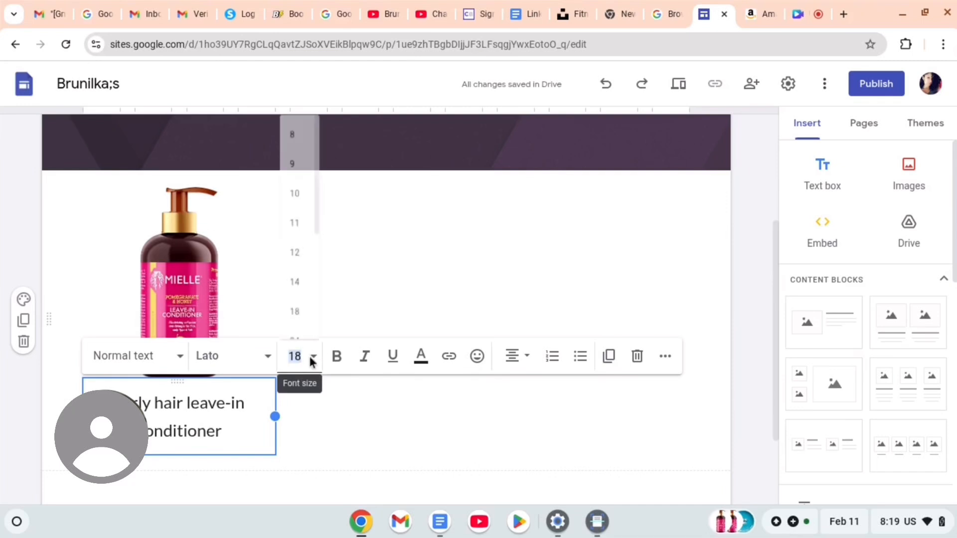
pyautogui.click(302, 282)
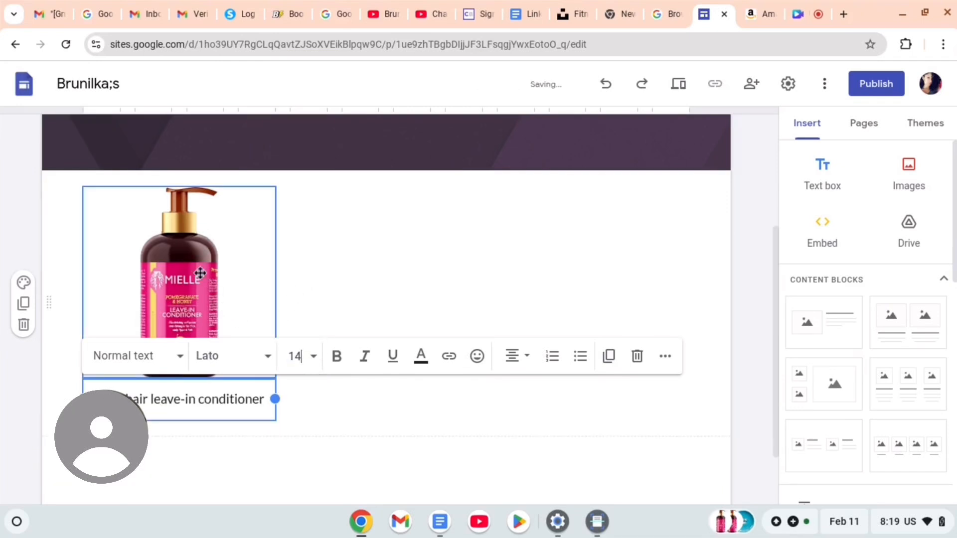
pyautogui.click(200, 273)
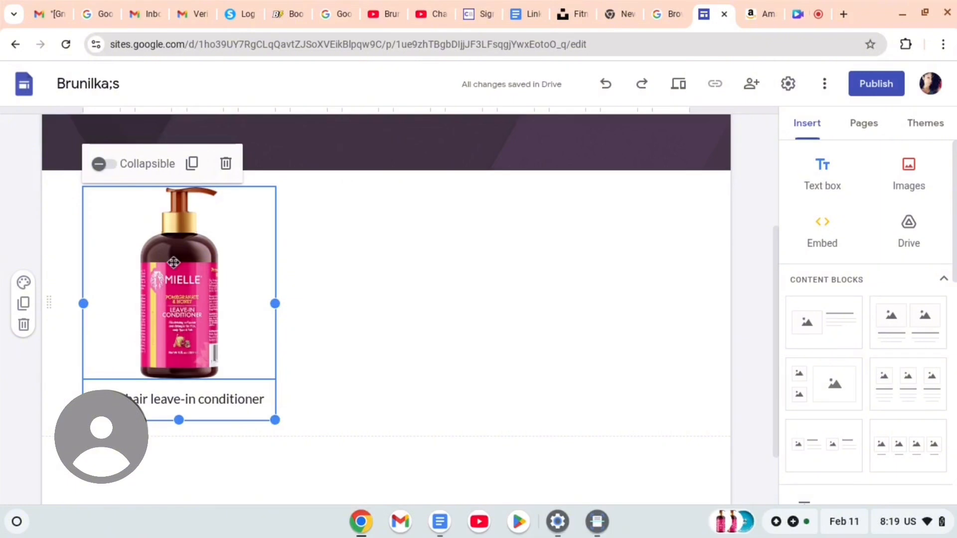
pyautogui.click(177, 254)
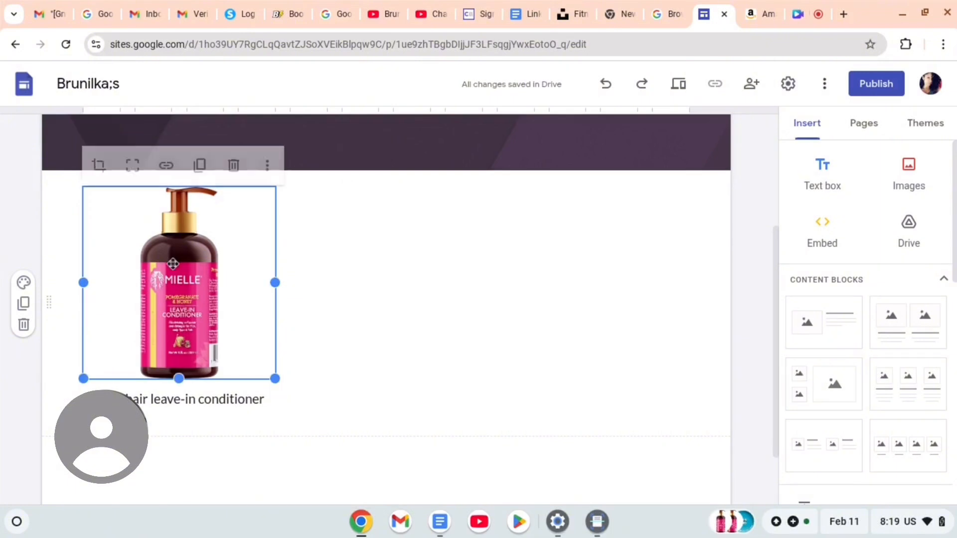
pyautogui.click(166, 163)
pyautogui.click(167, 170)
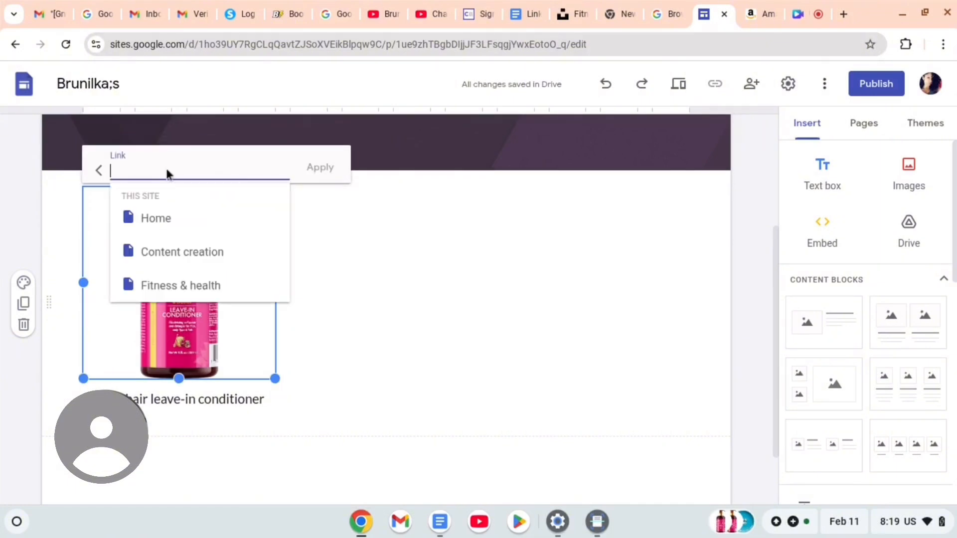
pyautogui.rightClick(193, 168)
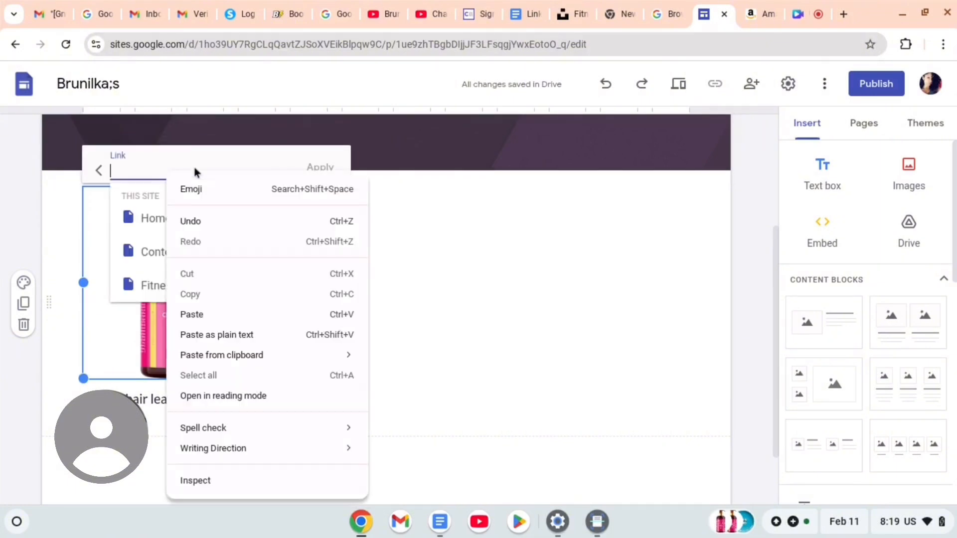
pyautogui.click(201, 313)
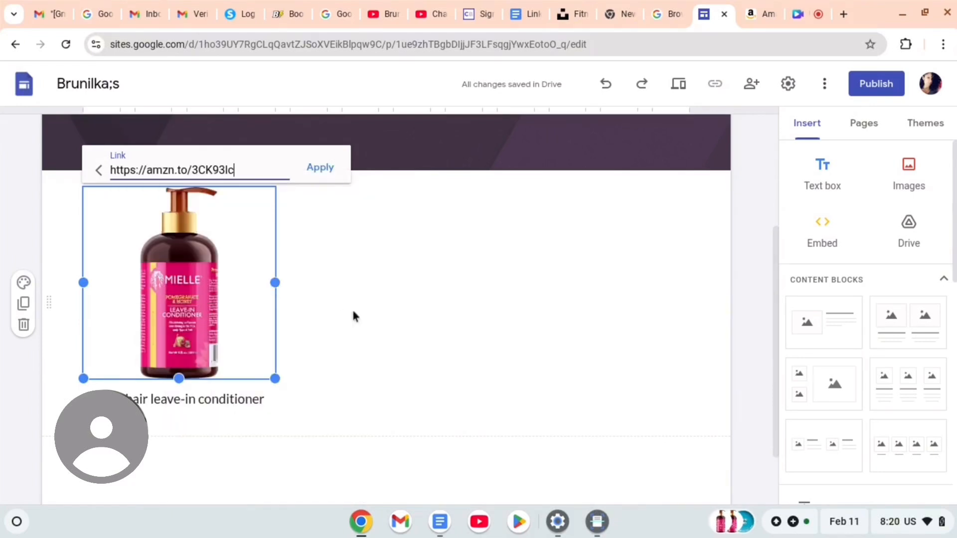
pyautogui.click(321, 168)
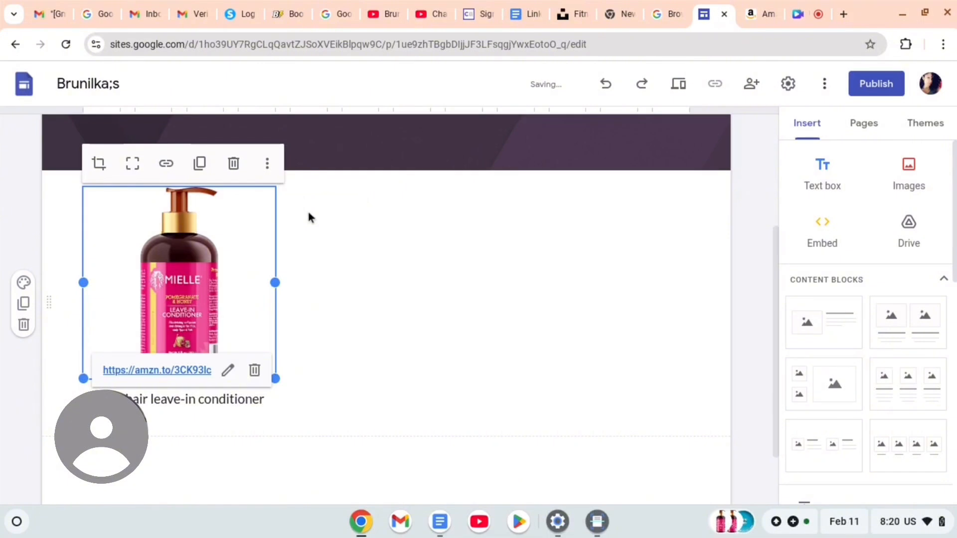
# Preview the Curly hair care page and test the conditioner image's affiliate link by examining the Amazon product page it opens.
pyautogui.click(684, 93)
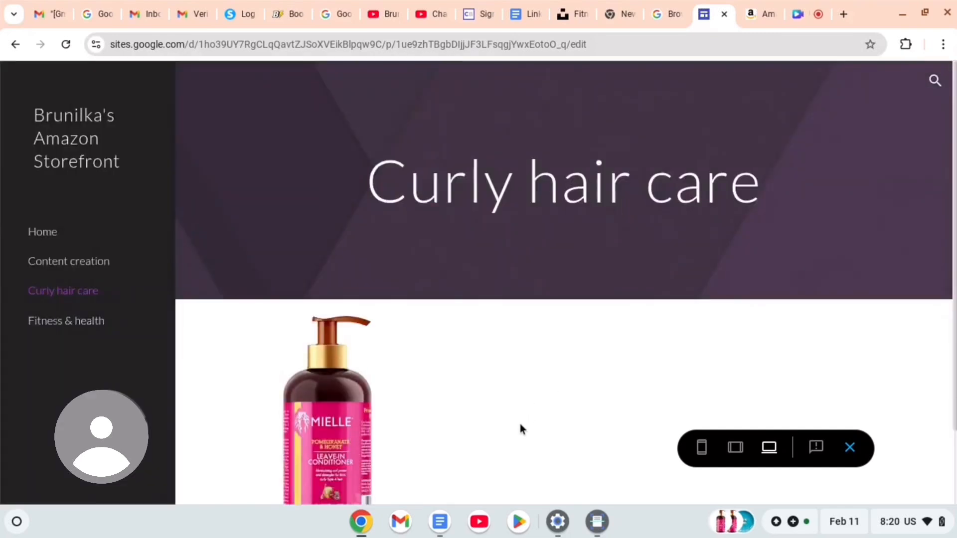
pyautogui.scroll(-1, 473, 346)
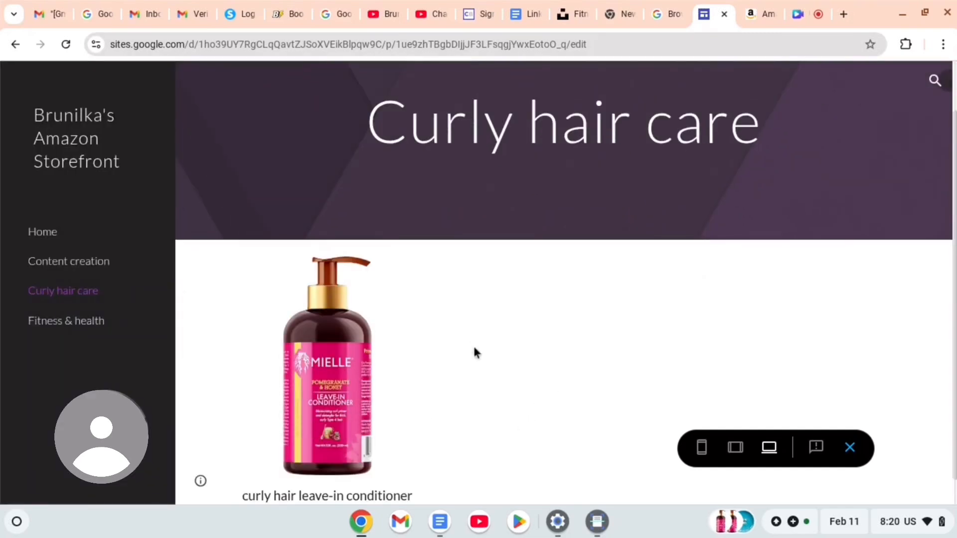
pyautogui.click(340, 399)
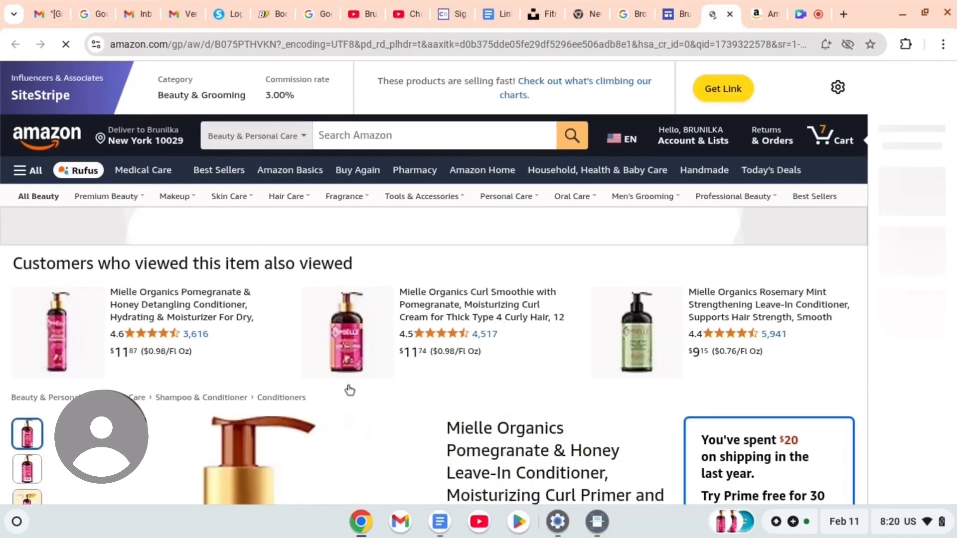
pyautogui.scroll(-4, 434, 437)
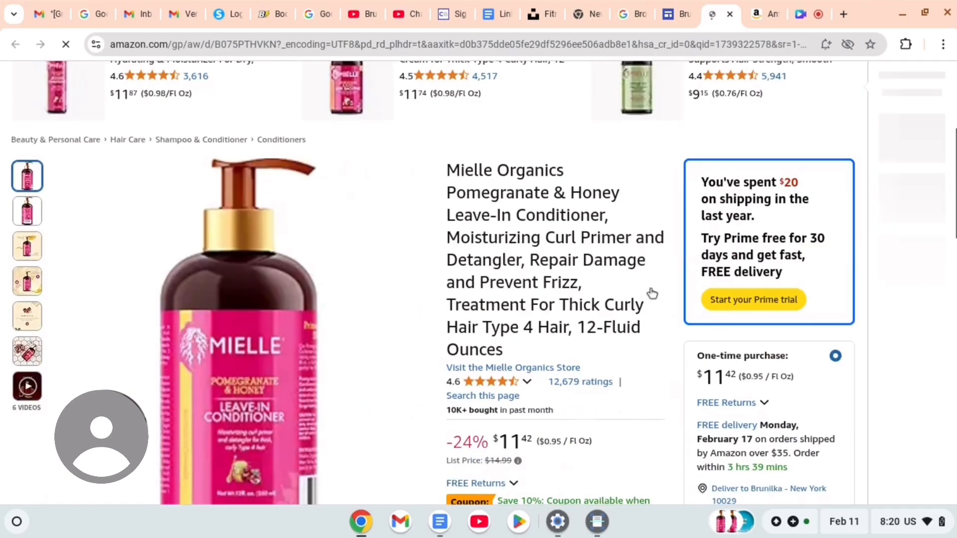
pyautogui.scroll(5, 651, 293)
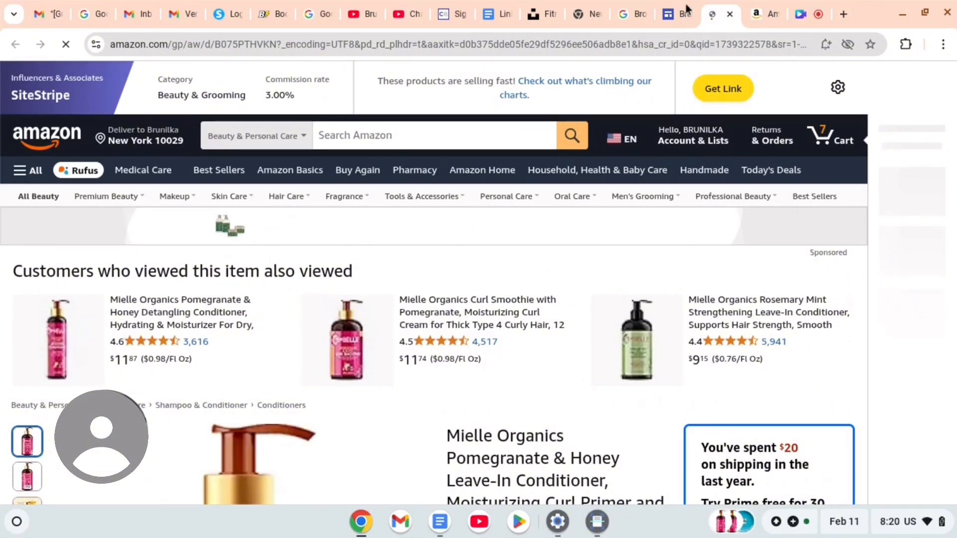
# Return from the Amazon product page to the storefront site, close its preview tab and reopen the site in the editor.
pyautogui.click(671, 17)
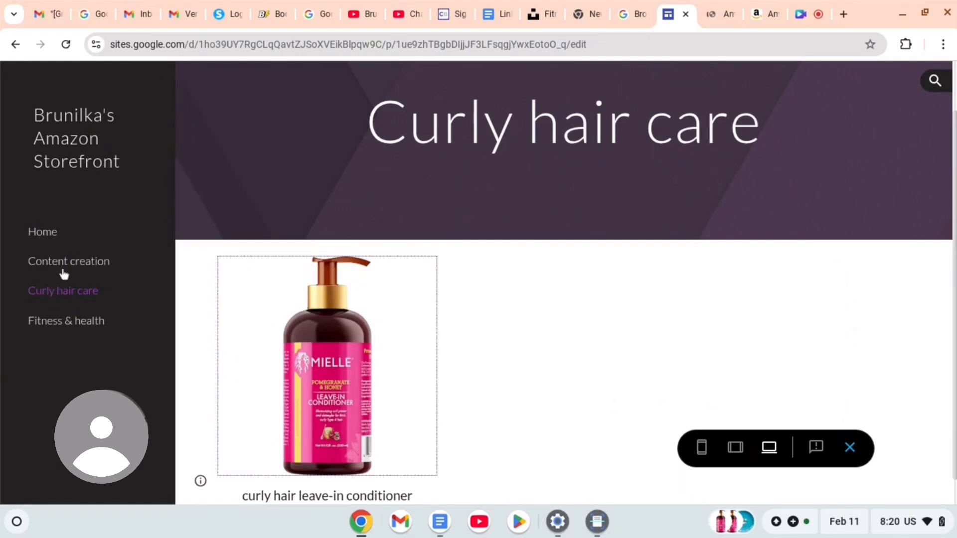
pyautogui.hotkey('ctrl', 'w')
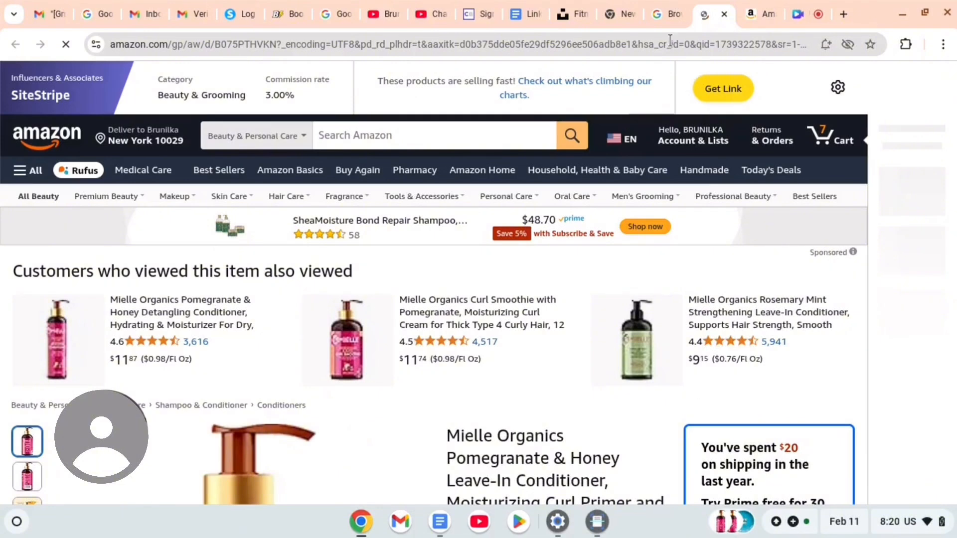
pyautogui.hotkey('ctrl', 'shift', 't')
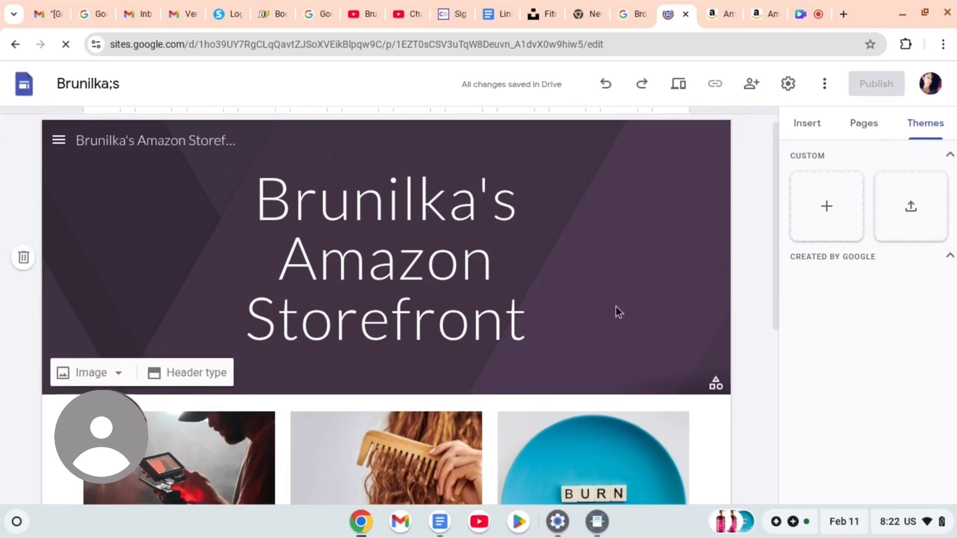
# Review the home page's category images and preview the site, opening the Content creation page from its image and the Curly hair care page.
pyautogui.scroll(-3, 613, 304)
pyautogui.scroll(-3, 562, 327)
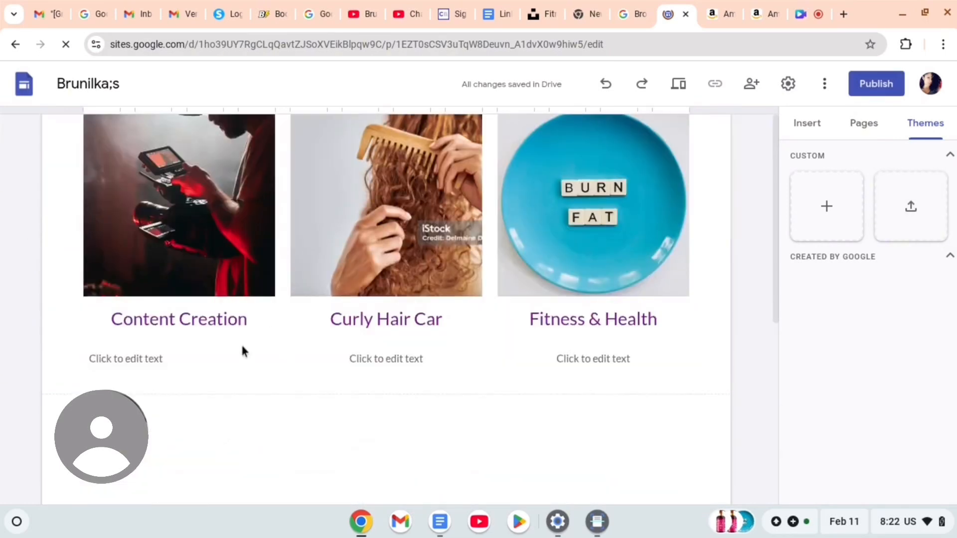
pyautogui.scroll(6, 271, 325)
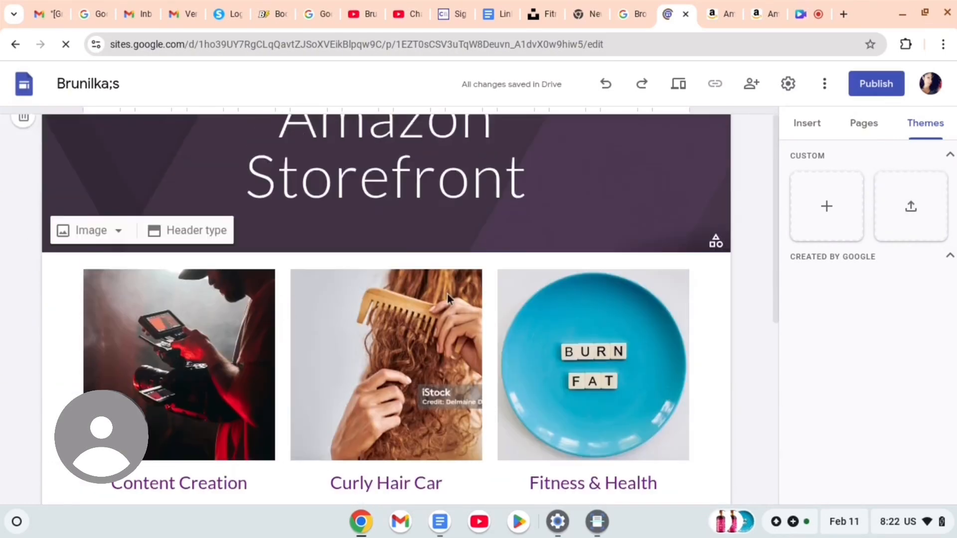
pyautogui.scroll(-2, 448, 293)
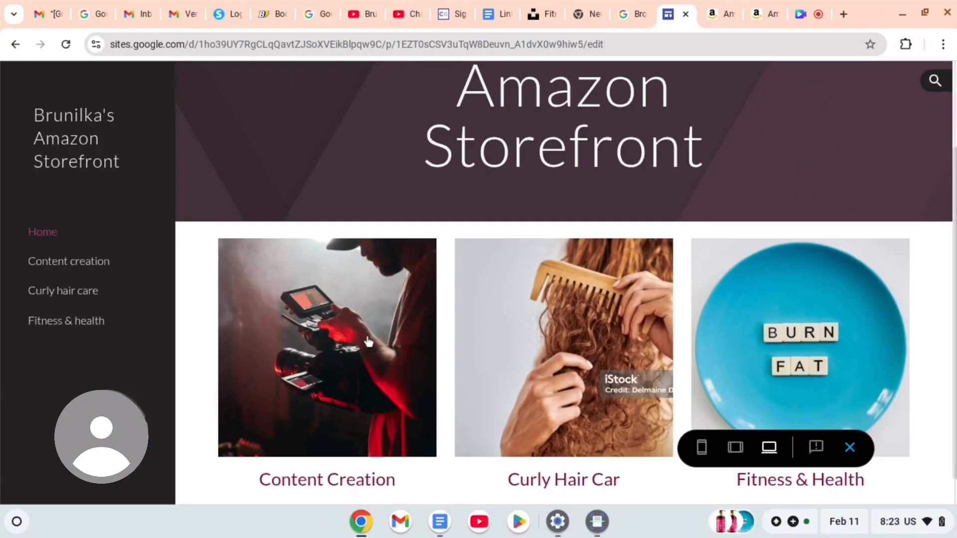
pyautogui.click(368, 341)
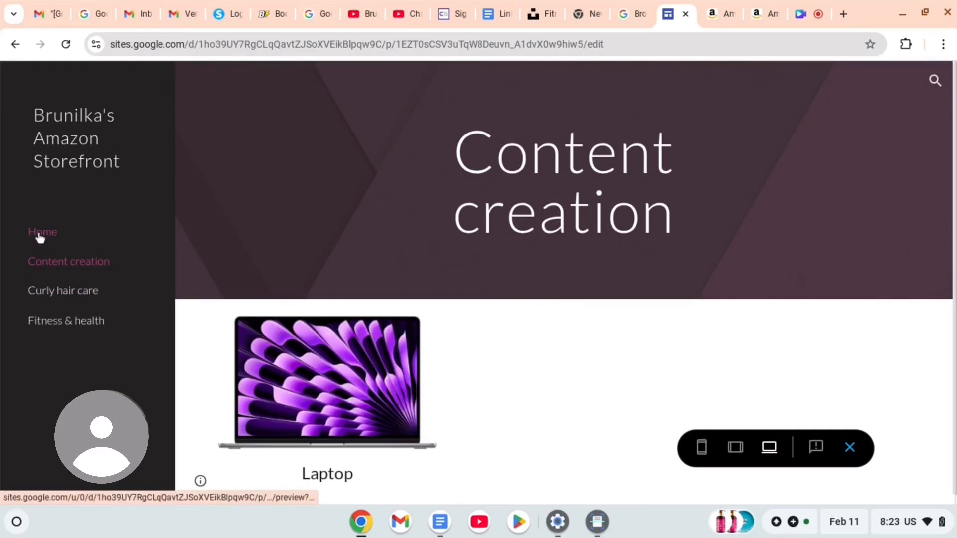
pyautogui.click(56, 297)
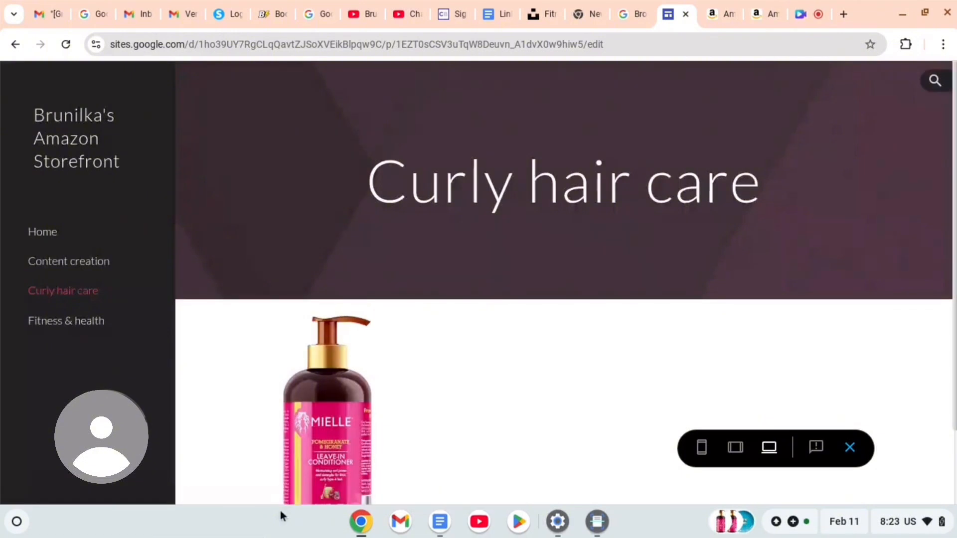